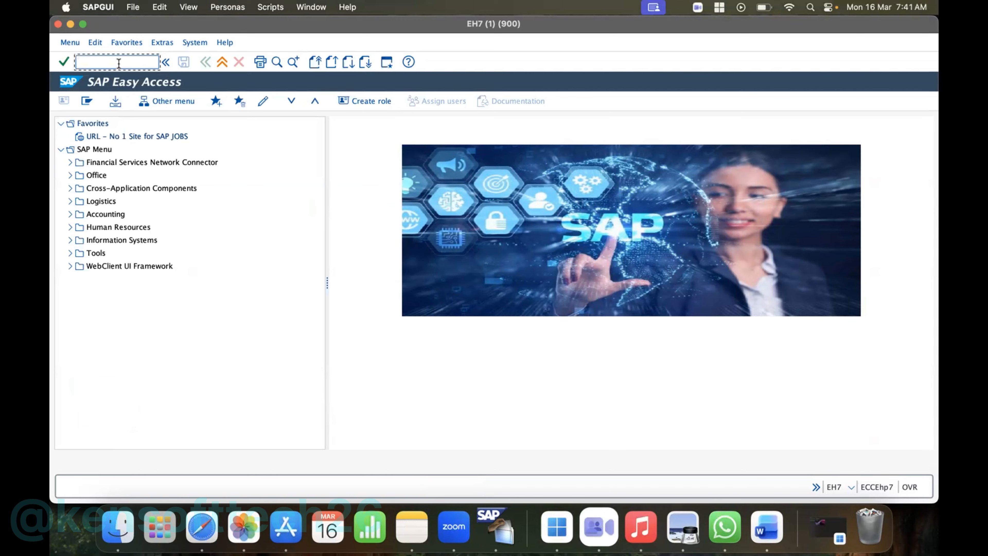
- Run transaction SPRO and display the SAP Reference IMG
type("SPRO")
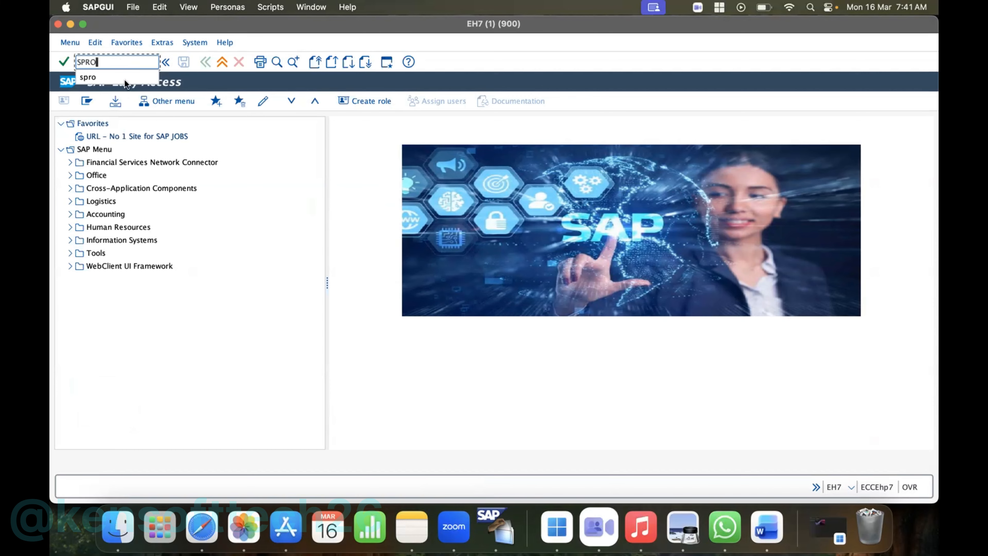
key("Return")
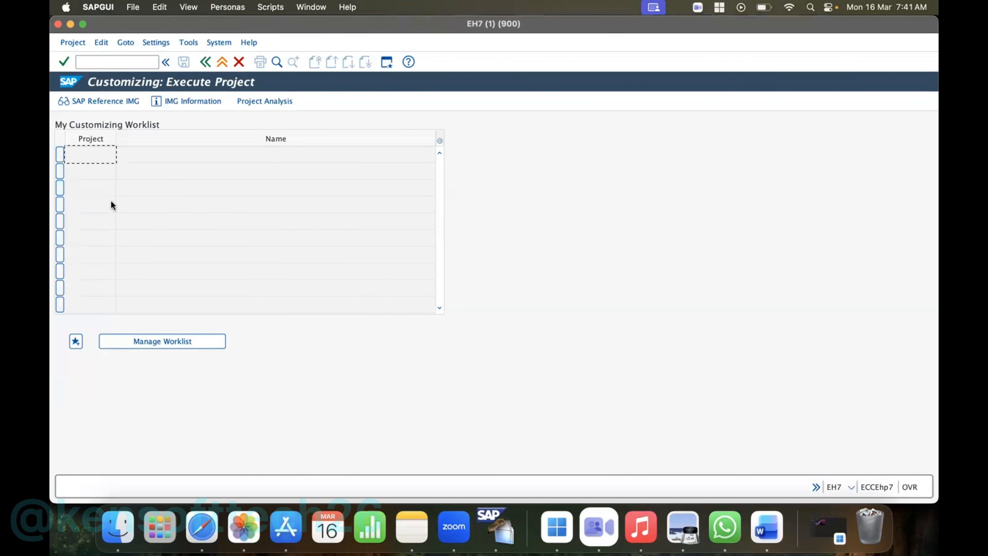
left_click(98, 98)
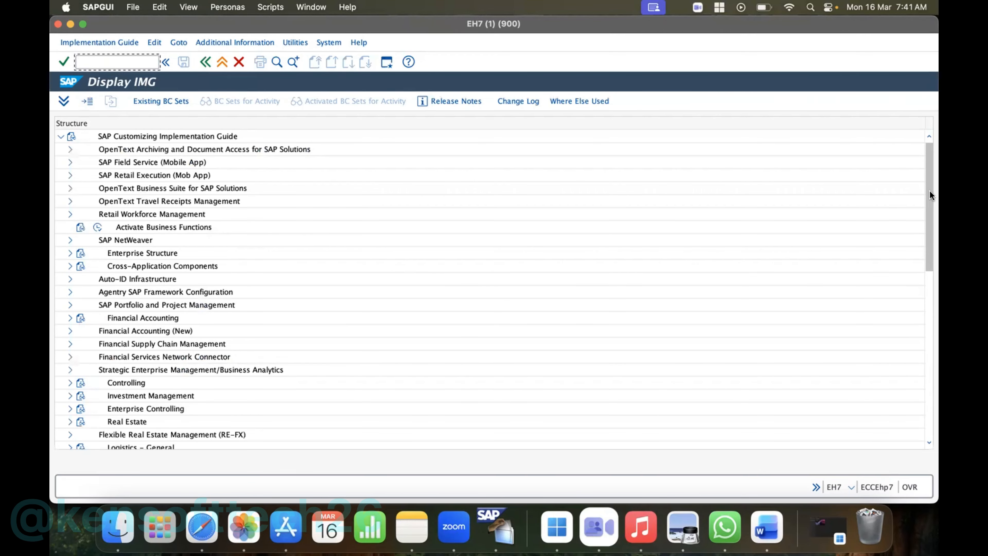
- Examine the areas of the SAP Customizing Implementation Guide, including Financial Accounting (New), Sales and Distribution and Materials Management
scroll(930, 278, "down", 10)
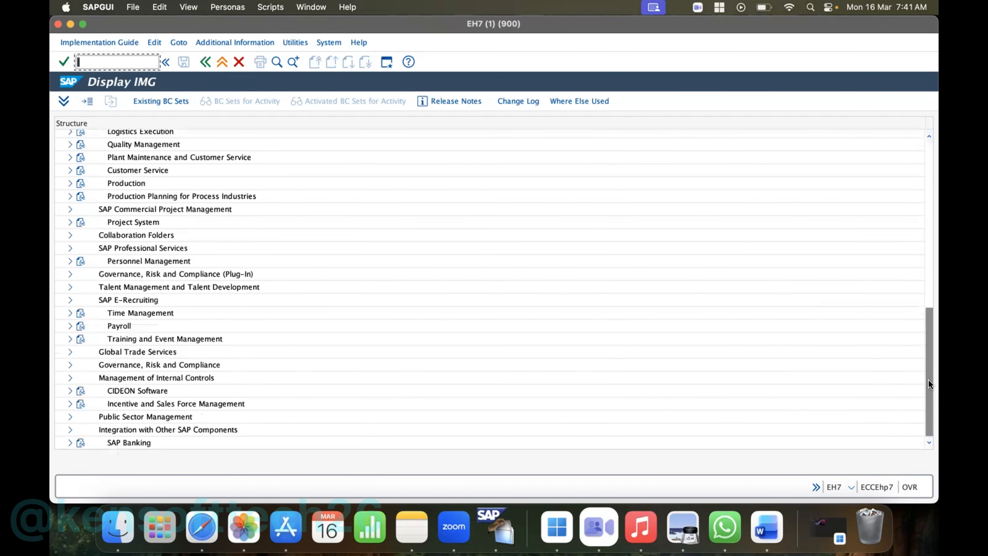
left_click_drag(929, 408, 919, 184)
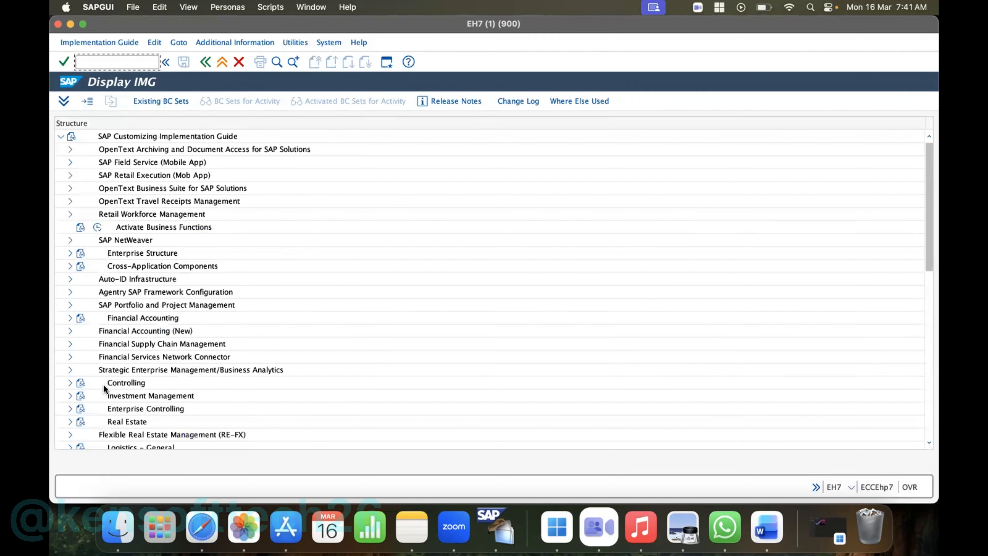
left_click(69, 330)
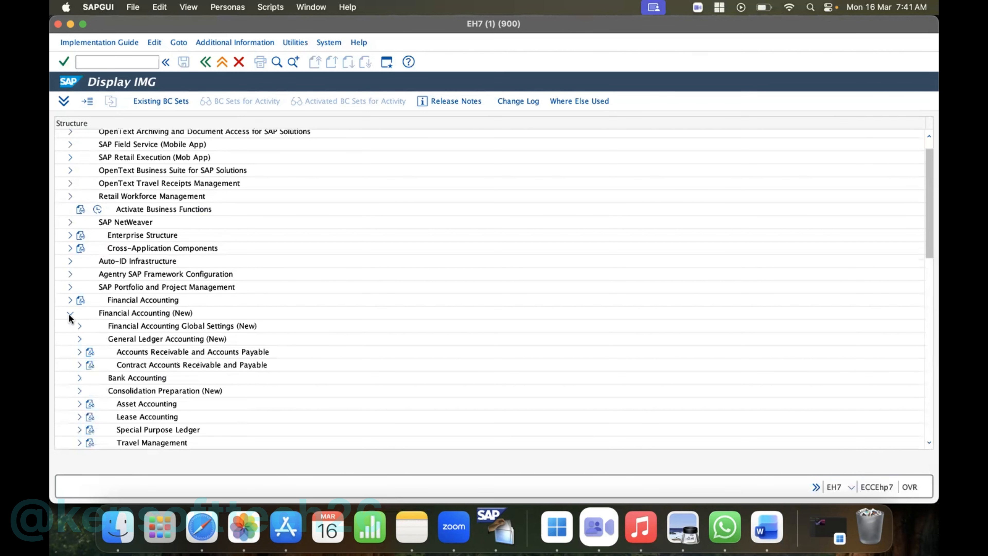
left_click(69, 314)
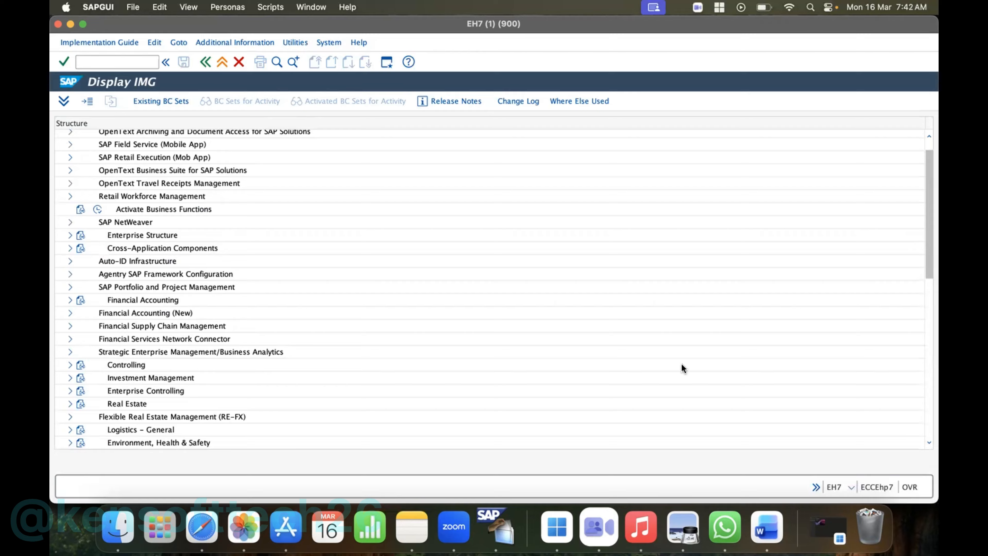
left_click_drag(930, 213, 930, 241)
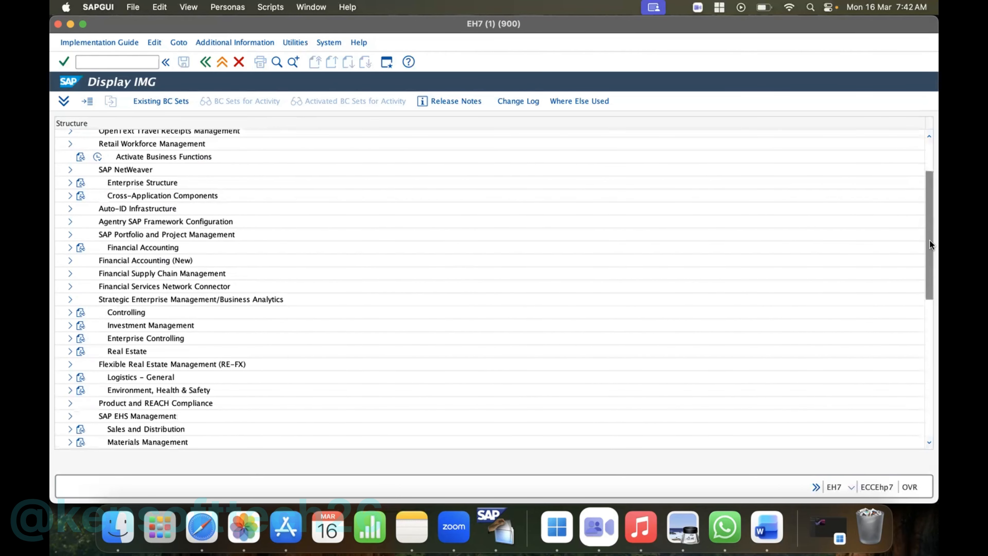
scroll(212, 297, "down", 3)
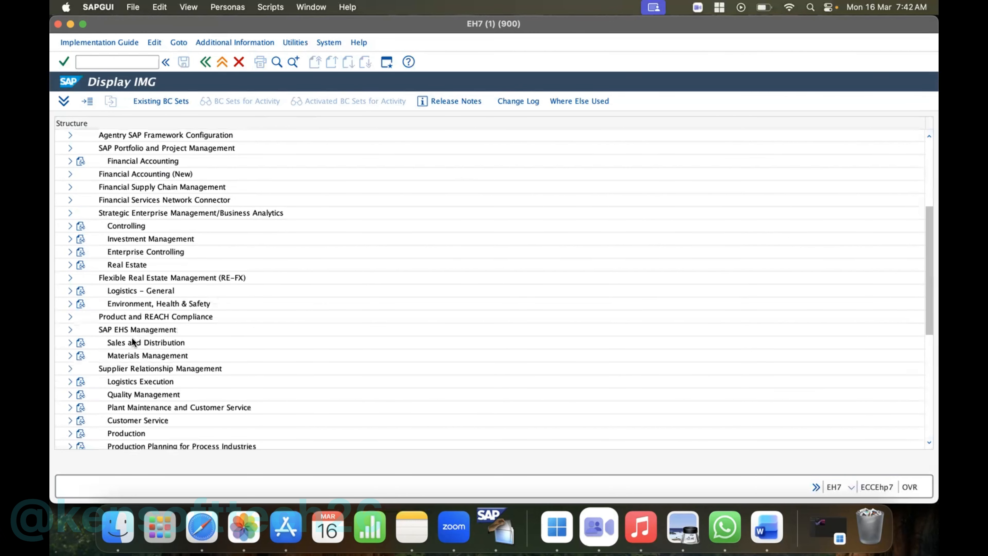
left_click(132, 337)
left_click(130, 355)
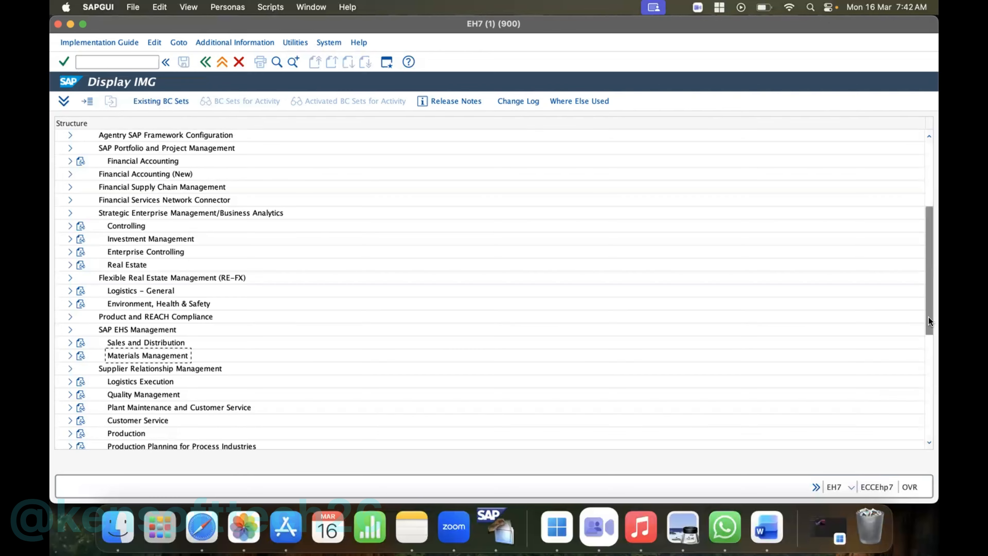
left_click_drag(928, 316, 916, 236)
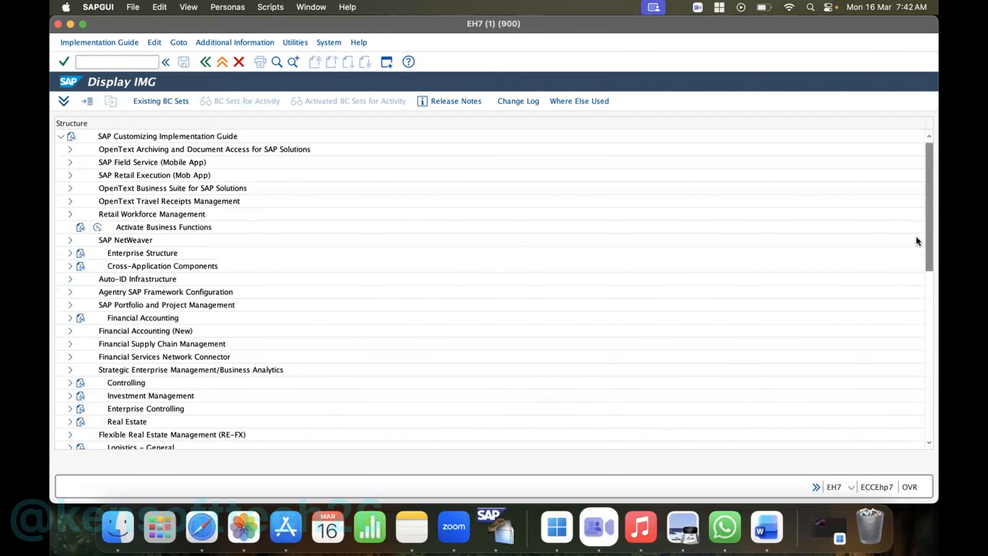
- Open the Define company activity under Enterprise Structure > Definition > Financial Accounting
left_click(70, 331)
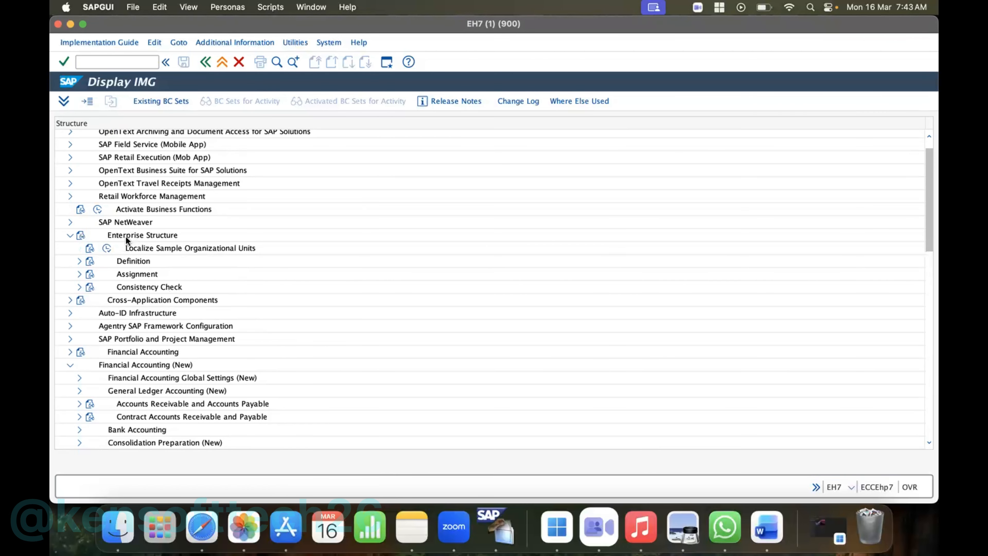
left_click(126, 236)
left_click(78, 261)
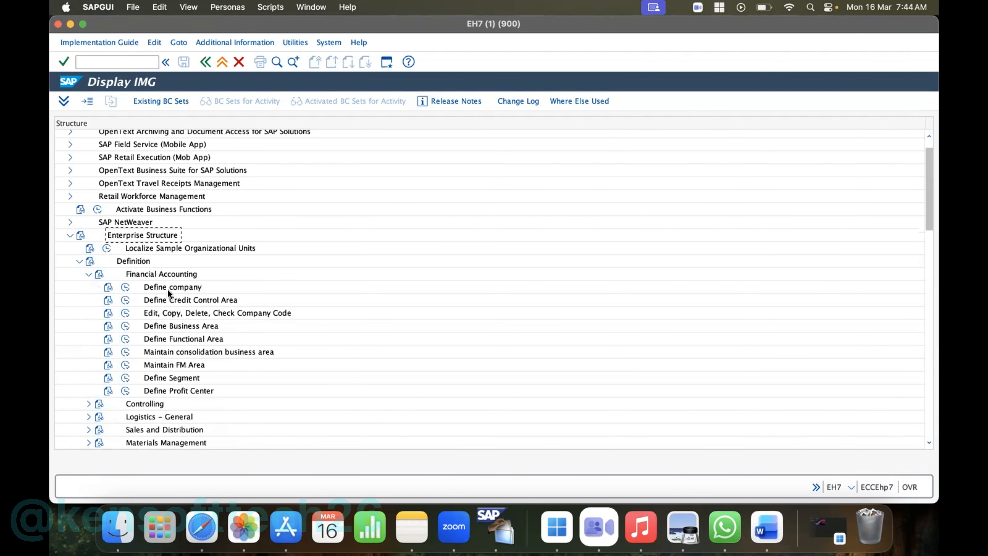
left_click(125, 287)
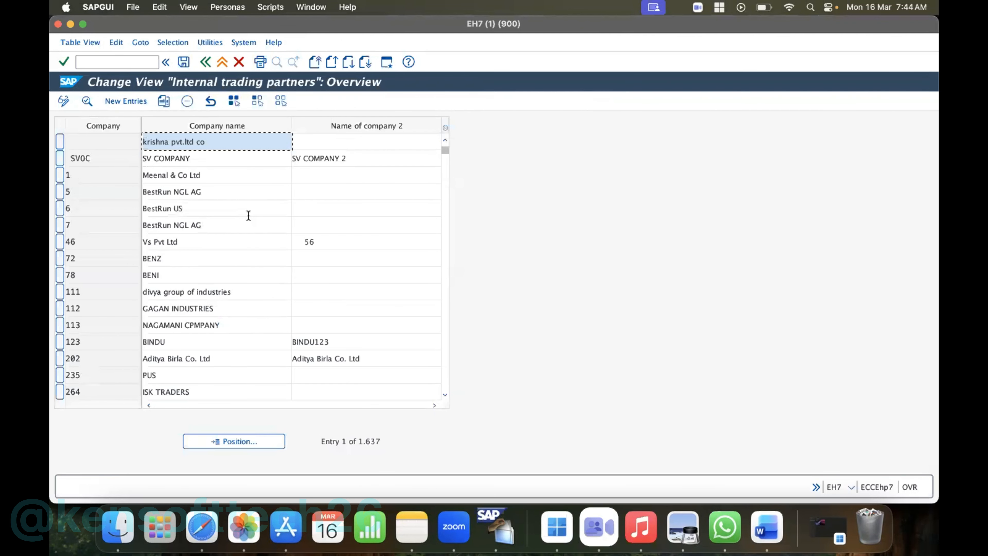
- Create a new company entry with company code HP10 and company name HP Inc
left_click(123, 100)
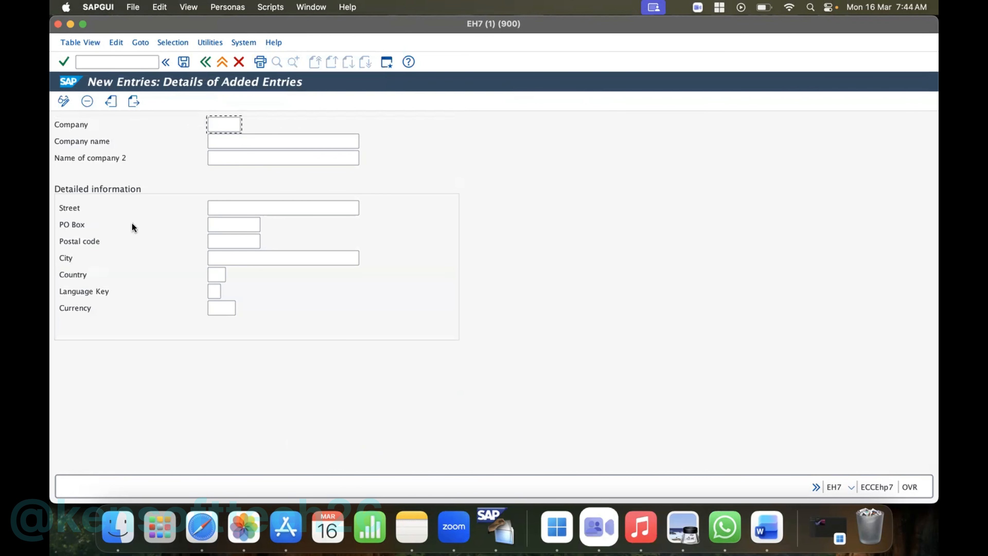
left_click(222, 124)
type("H")
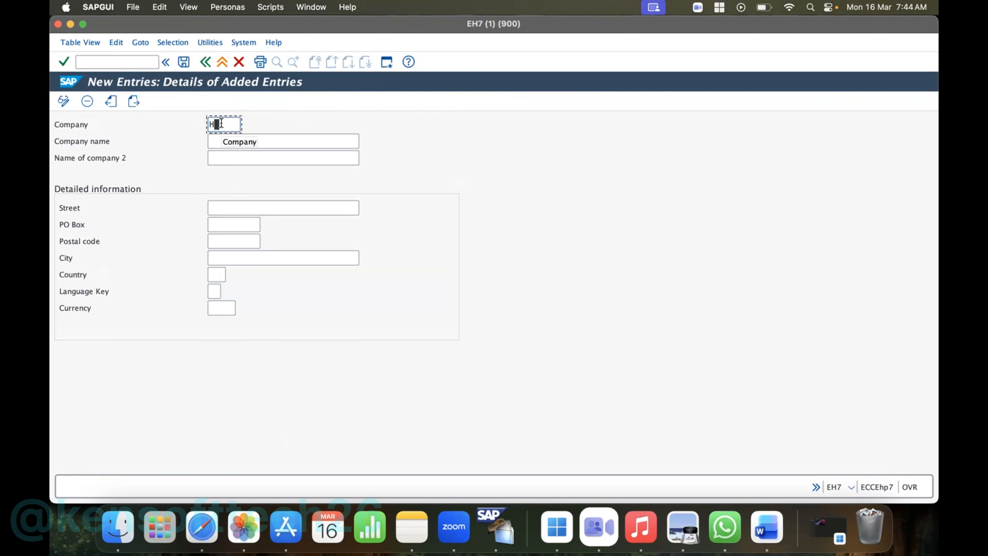
type("P10")
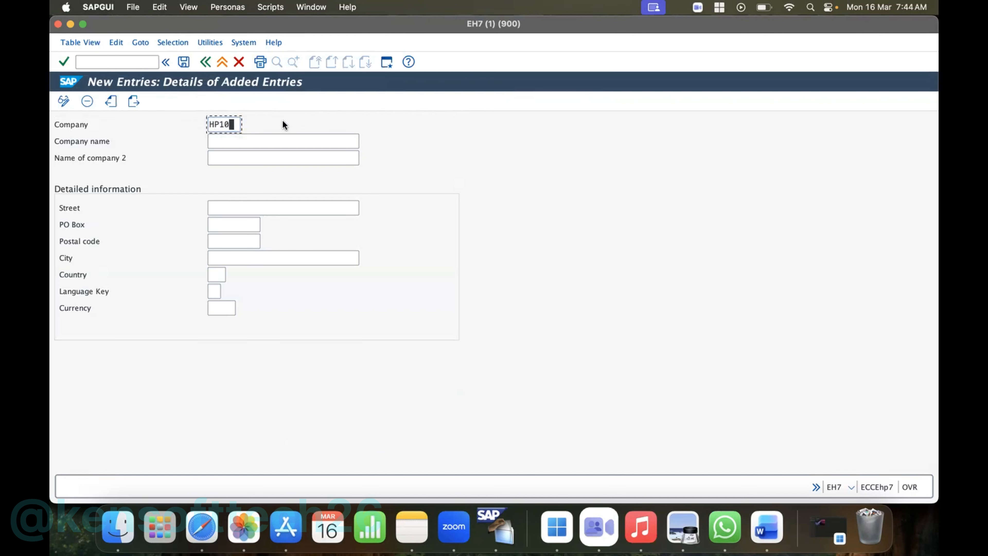
left_click(235, 142)
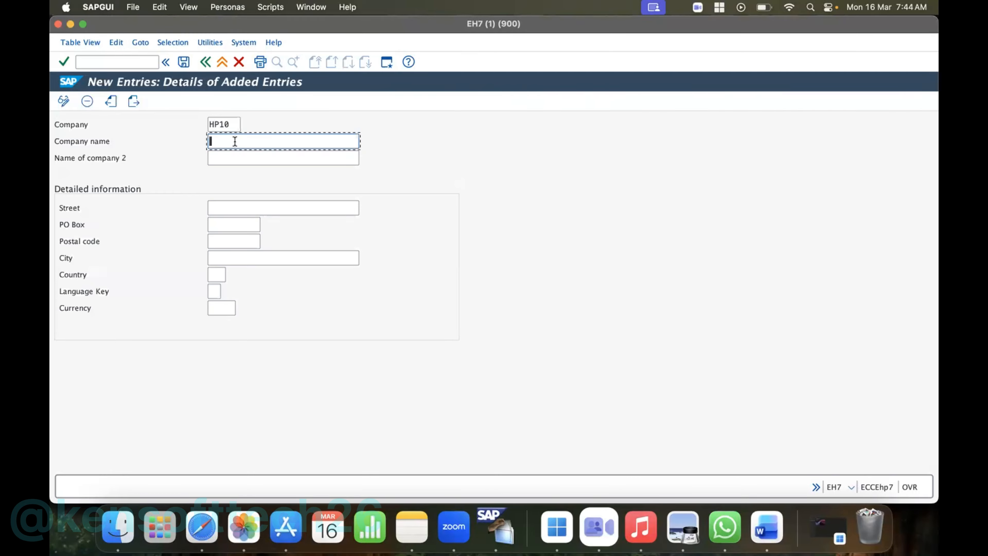
type("HP Inc")
- Fill in the street in the company's detailed information
left_click(218, 205)
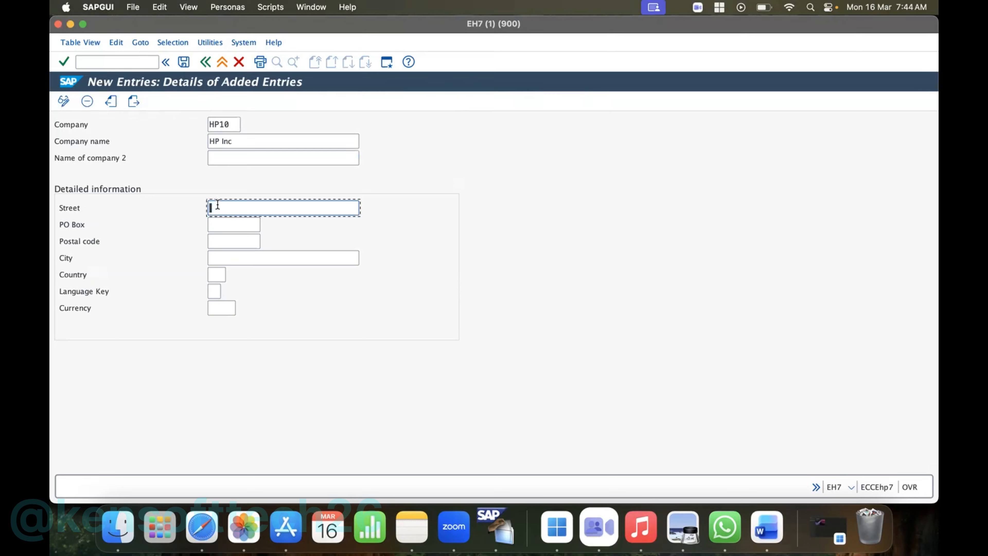
type("Whitefield Main Ra")
key("BackSpace")
key("BackSpace")
key("BackSpace")
key("BackSpace")
key("BackSpace")
key("BackSpace")
key("BackSpace")
key("BackSpace")
key("BackSpace")
key("BackSpace")
key("BackSpace")
key("BackSpace")
key("BackSpace")
key("BackSpace")
key("BackSpace")
key("BackSpace")
key("BackSpace")
key("BackSpace")
type("ITPL")
- Fill in the company's postal code and city, leaving the PO box empty
left_click(216, 225)
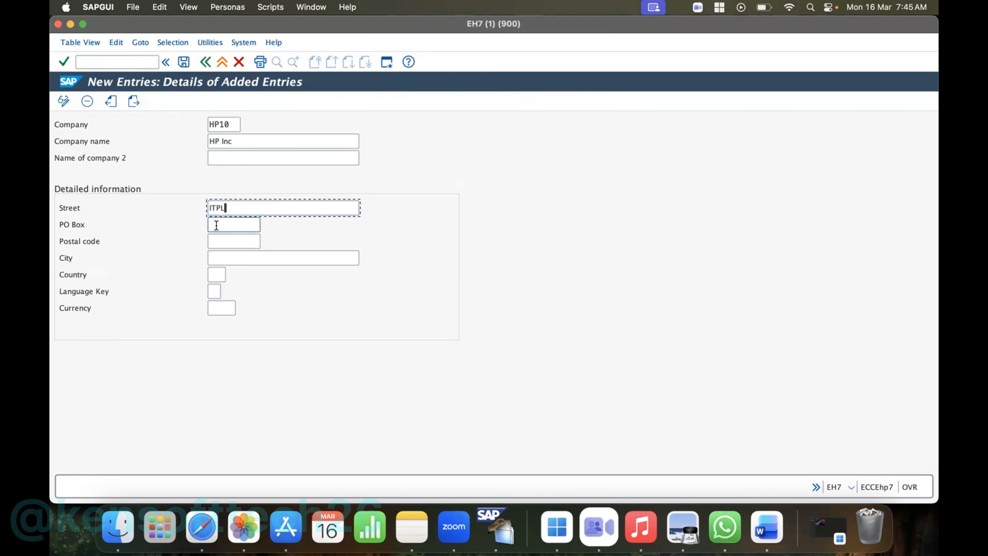
left_click(223, 258)
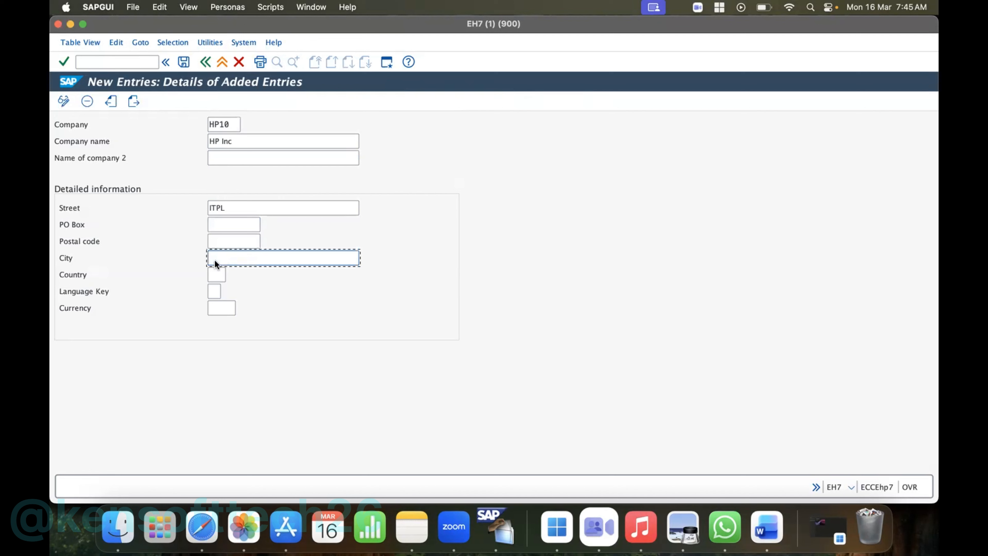
left_click(217, 240)
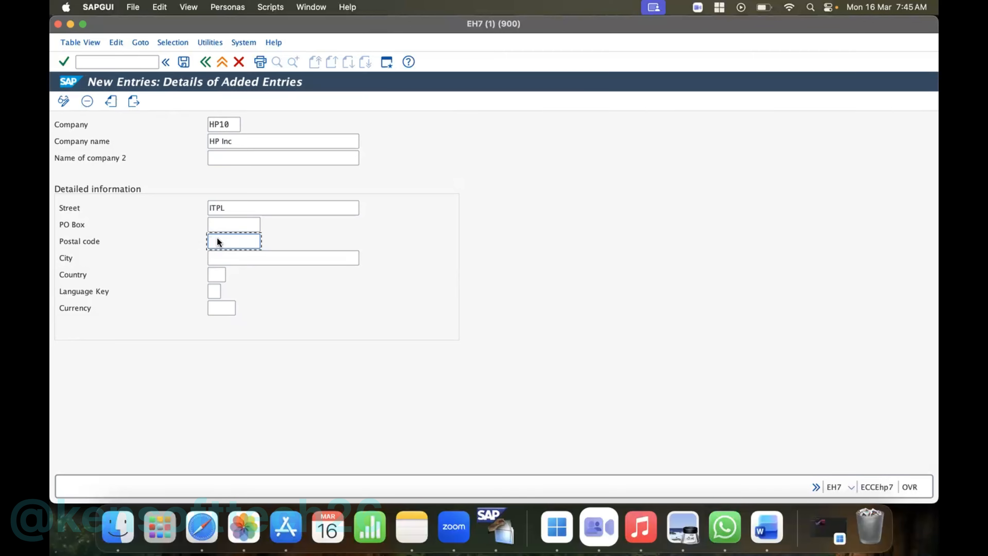
left_click(217, 269)
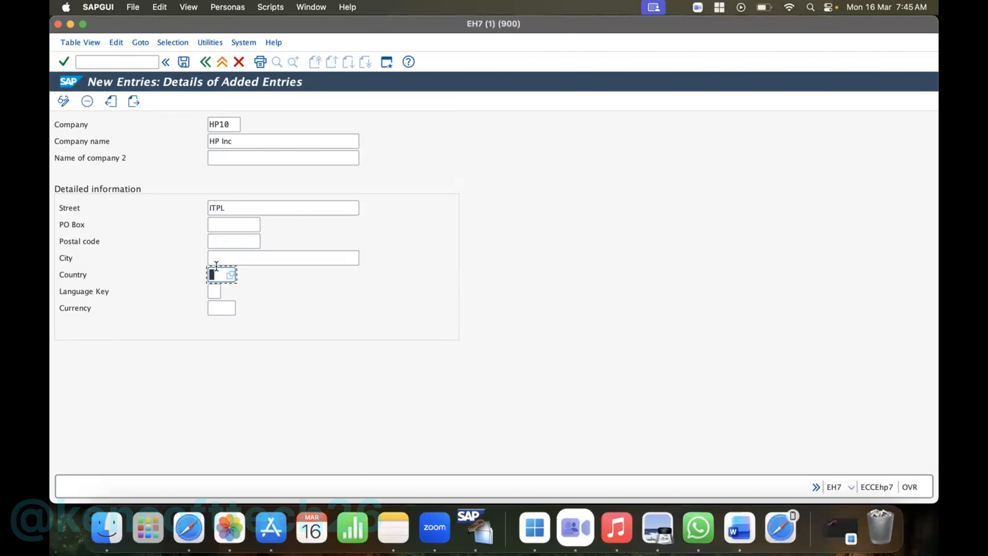
left_click(216, 258)
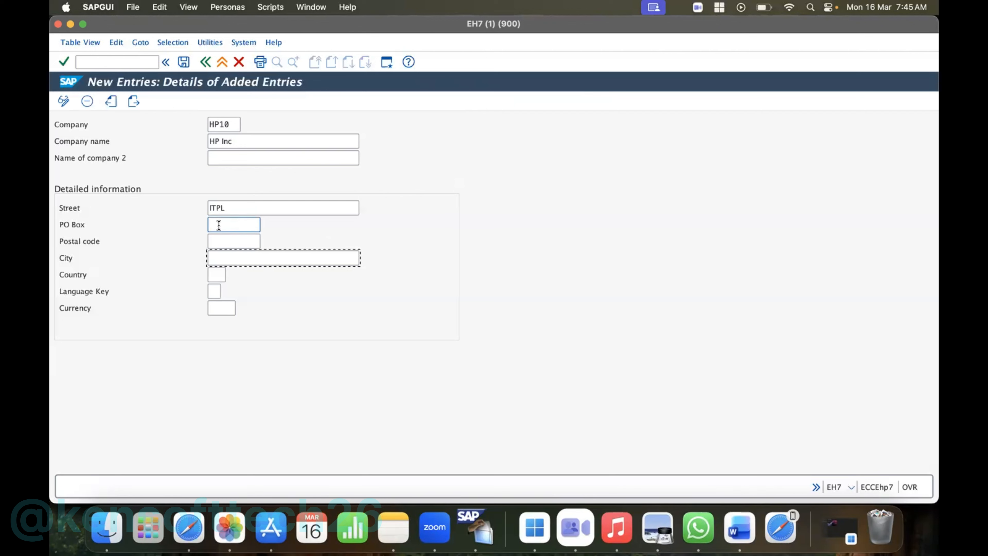
left_click(217, 240)
type("560")
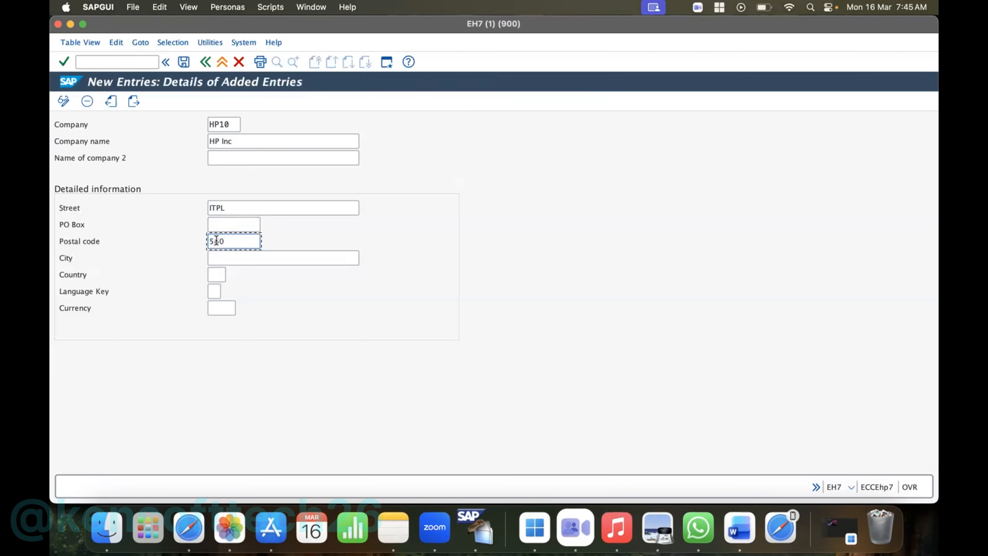
type("066")
left_click(226, 255)
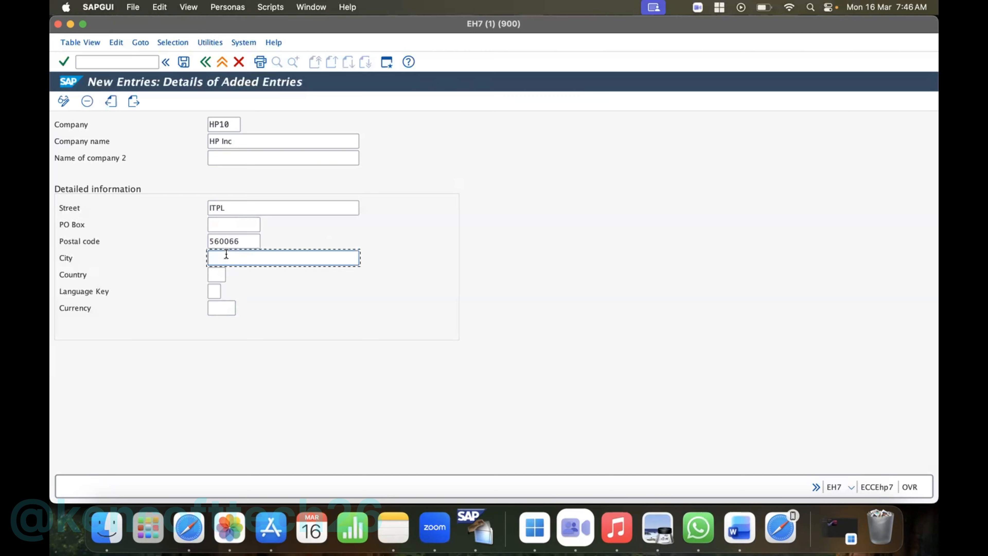
type("BANGALO")
key("BackSpace")
type("ORE")
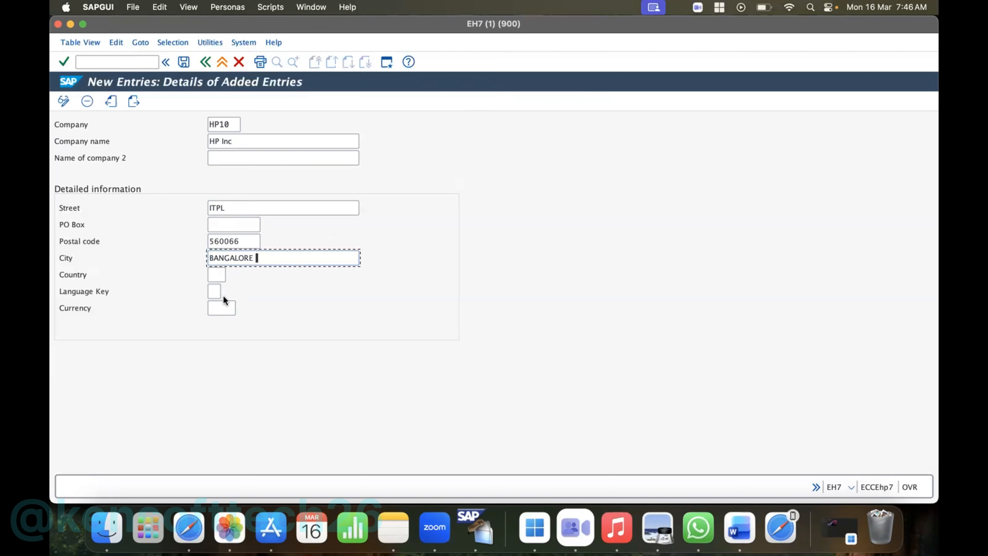
- Set the company's country to IN, language key to EN and currency to INR, and save the entry
left_click(210, 270)
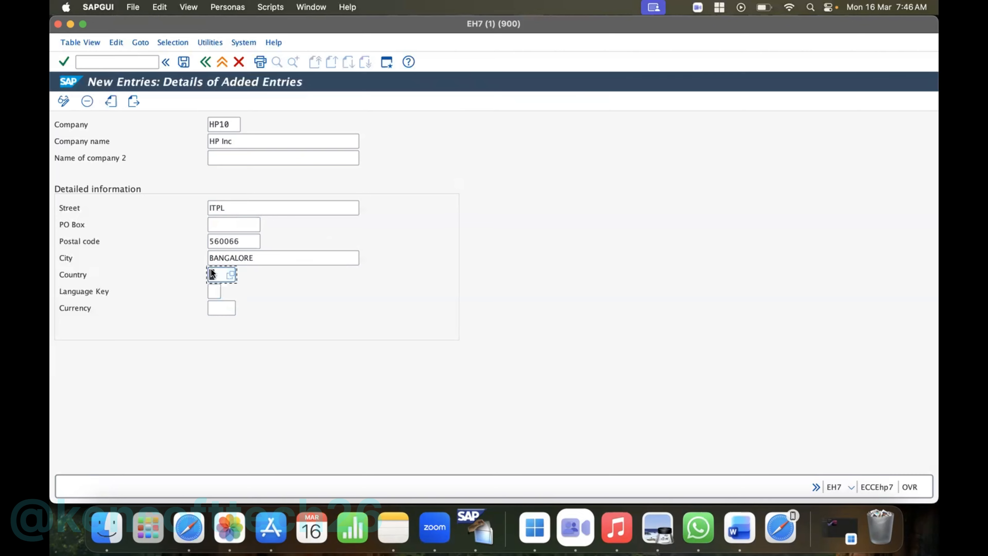
type("IN")
left_click(211, 290)
type("EN")
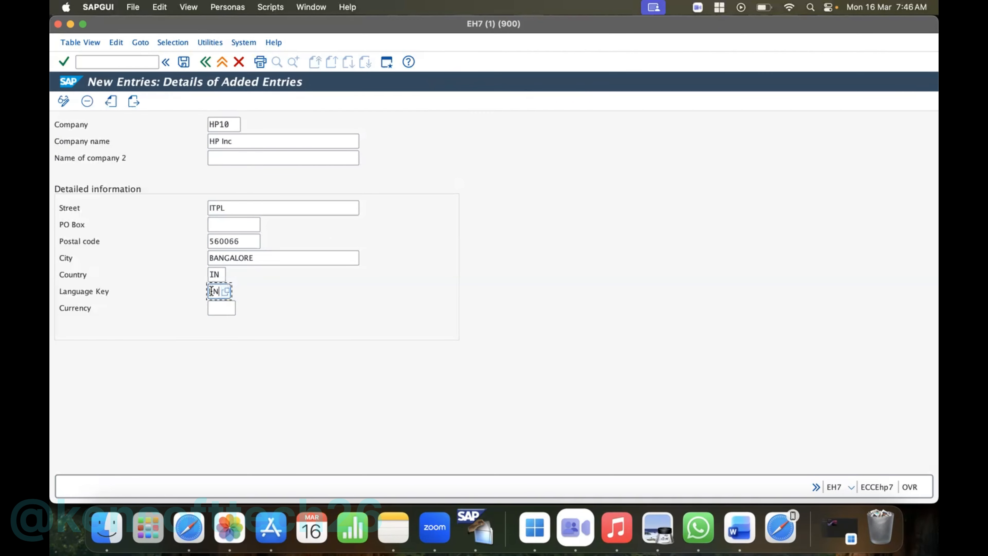
left_click(219, 307)
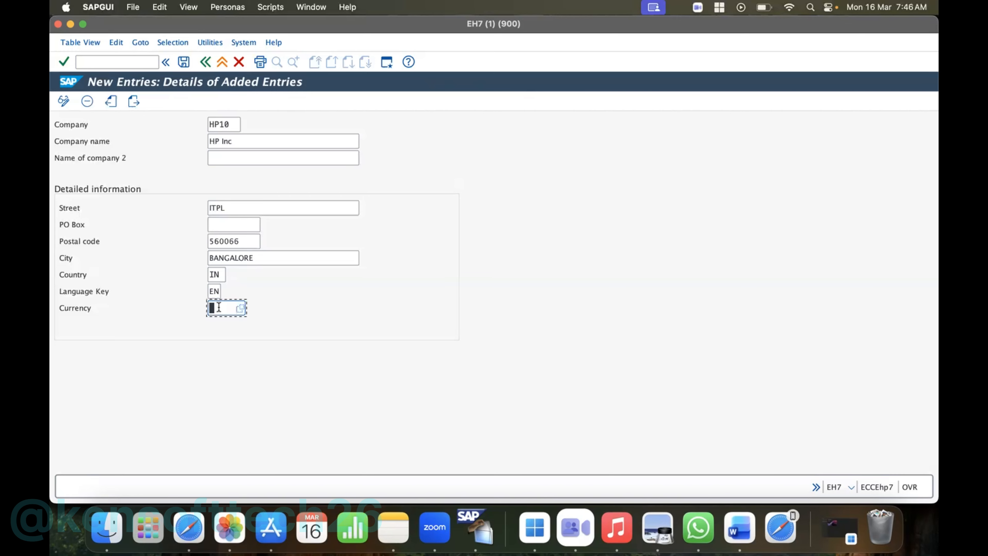
type("INR")
left_click(185, 63)
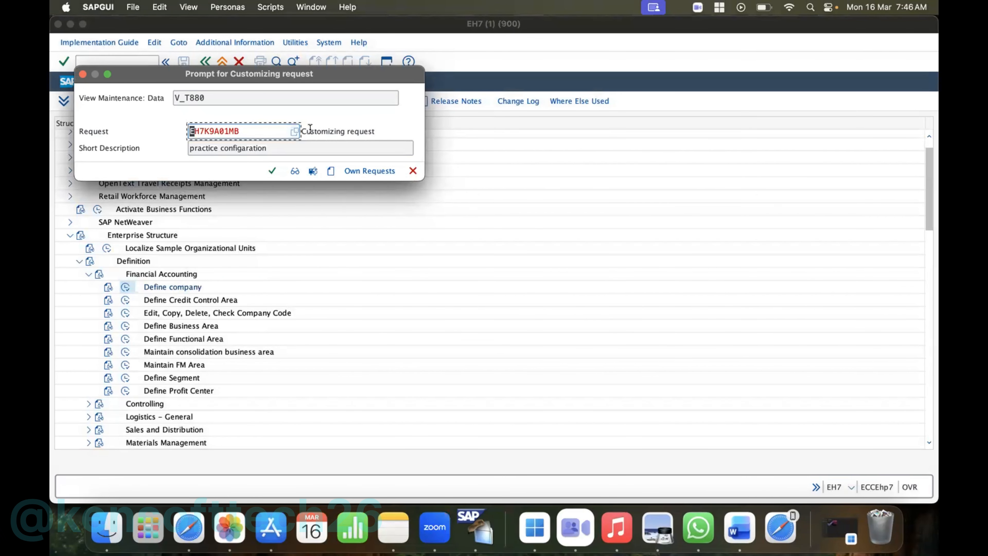
left_click(327, 132)
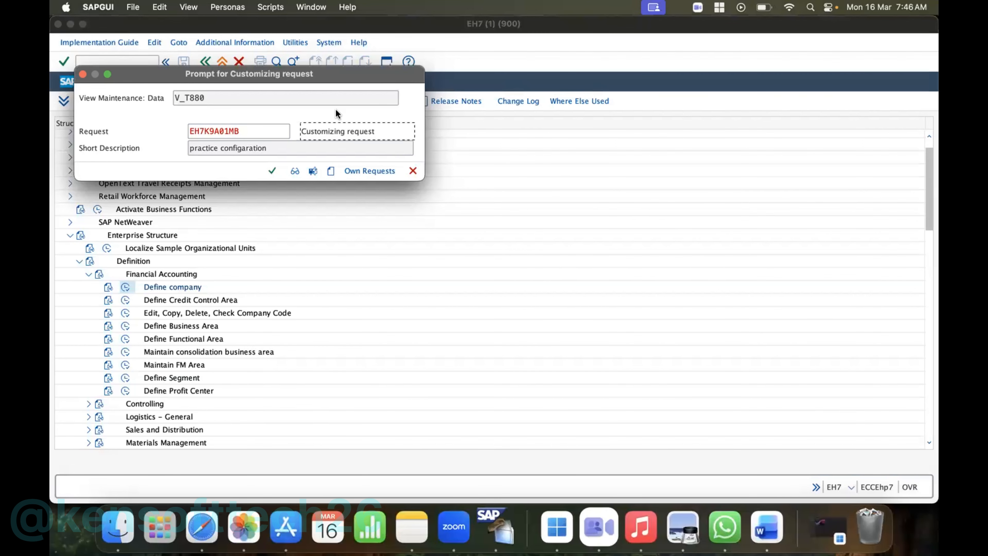
left_click(256, 134)
left_click(256, 133)
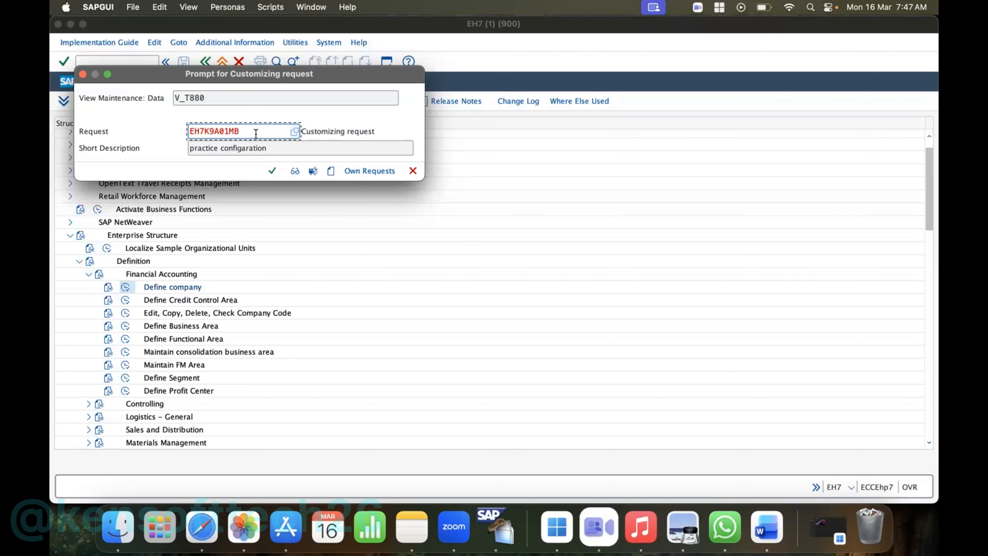
- Create and save a new customizing request with the short description HP Inc
left_click(331, 171)
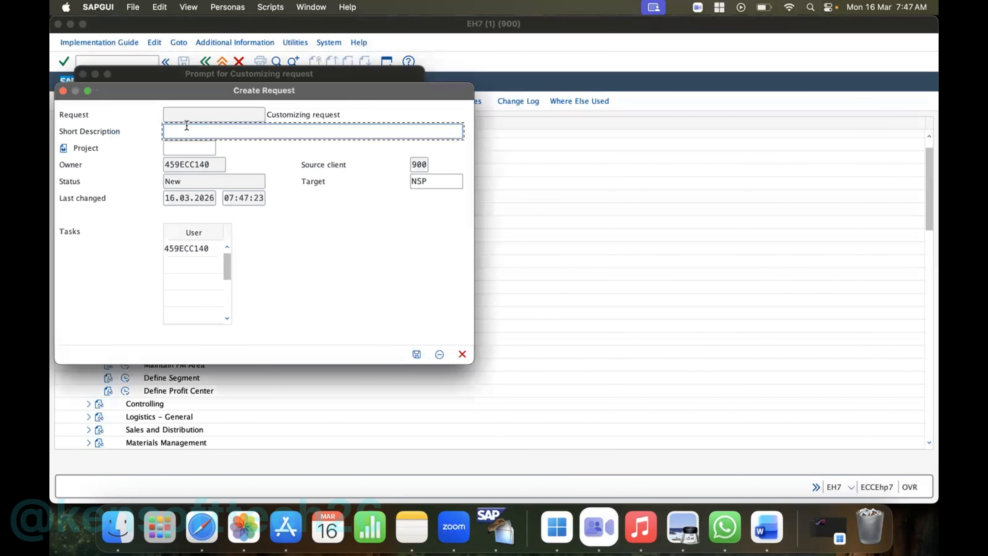
type("HP")
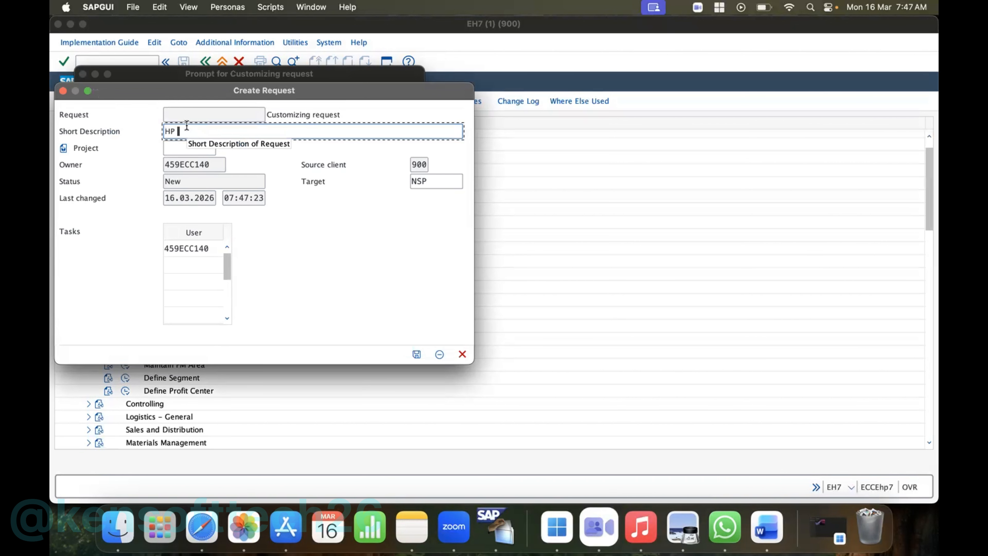
key("BackSpace")
type("10")
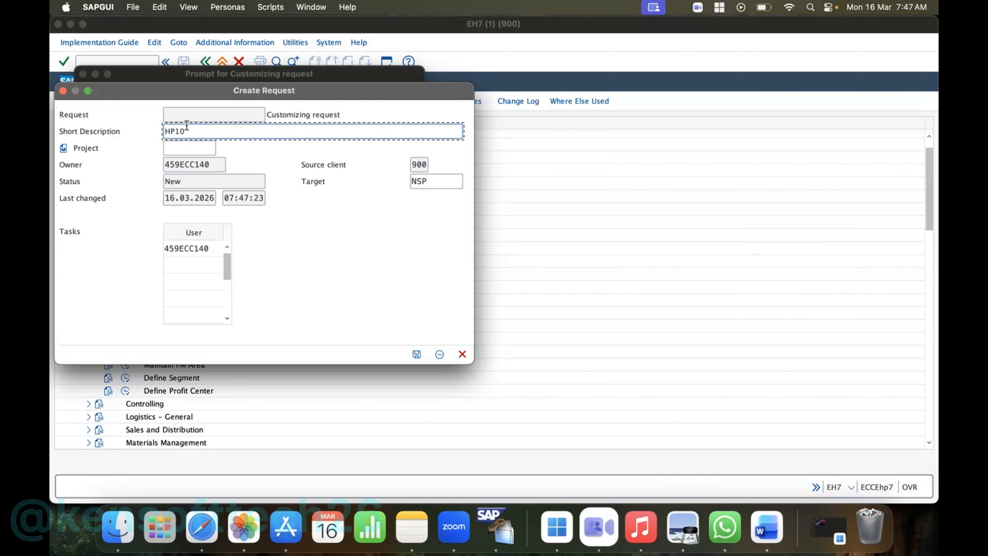
type("===")
key("BackSpace")
key("BackSpace")
key("BackSpace")
key("BackSpace")
key("BackSpace")
type("Inc")
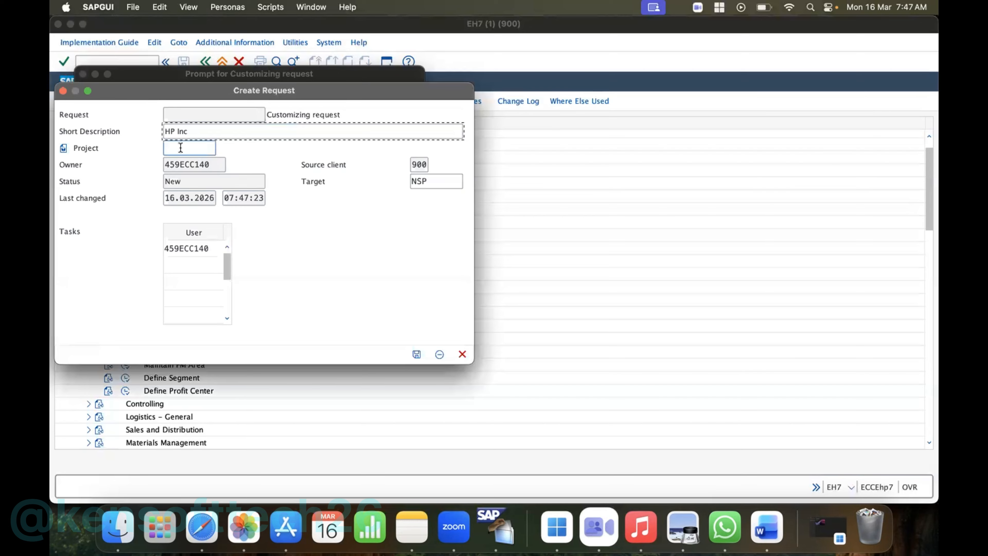
left_click(417, 354)
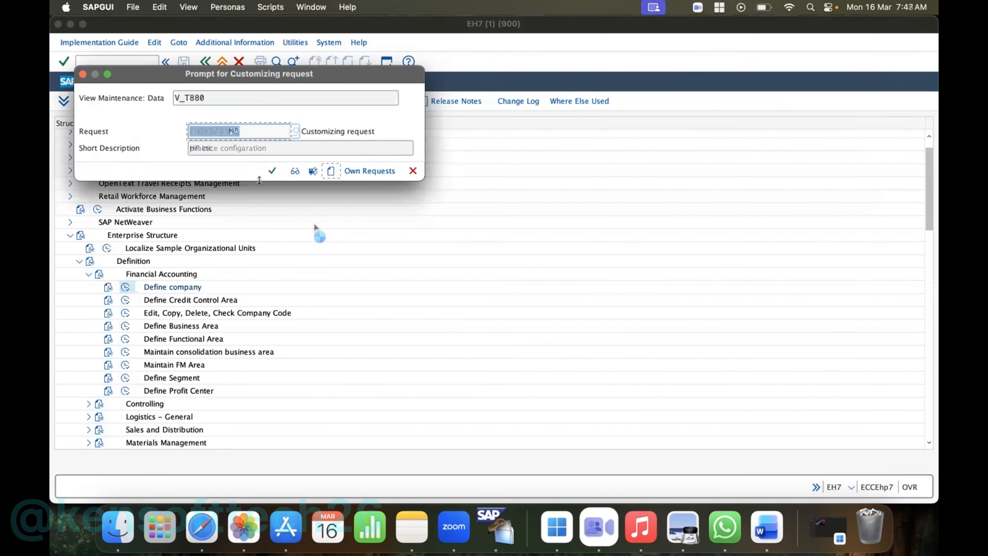
- Save the HP10 company entry under the new HP Inc request and return to the Implementation Guide structure
key("super+Tab")
key("super+Tab")
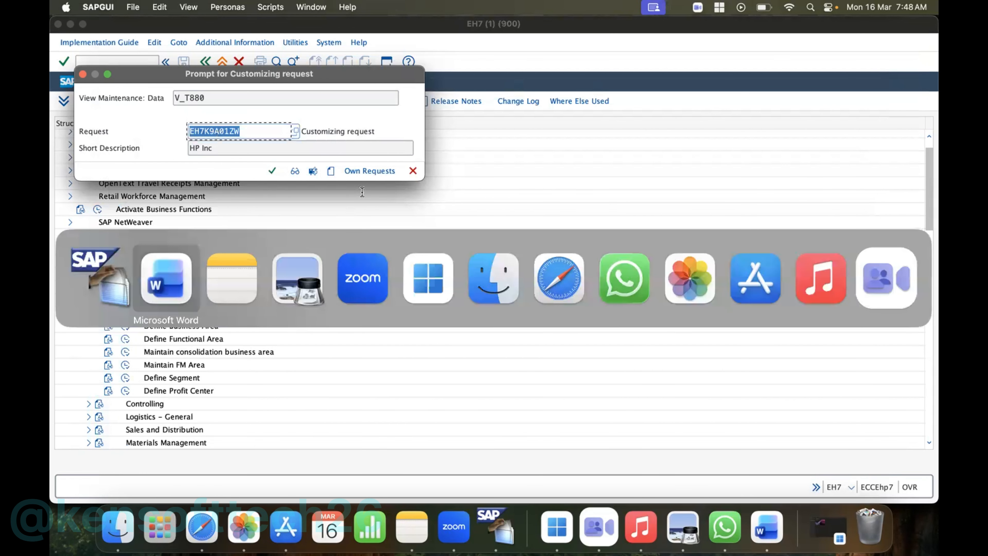
type("EH7K9A01ZW")
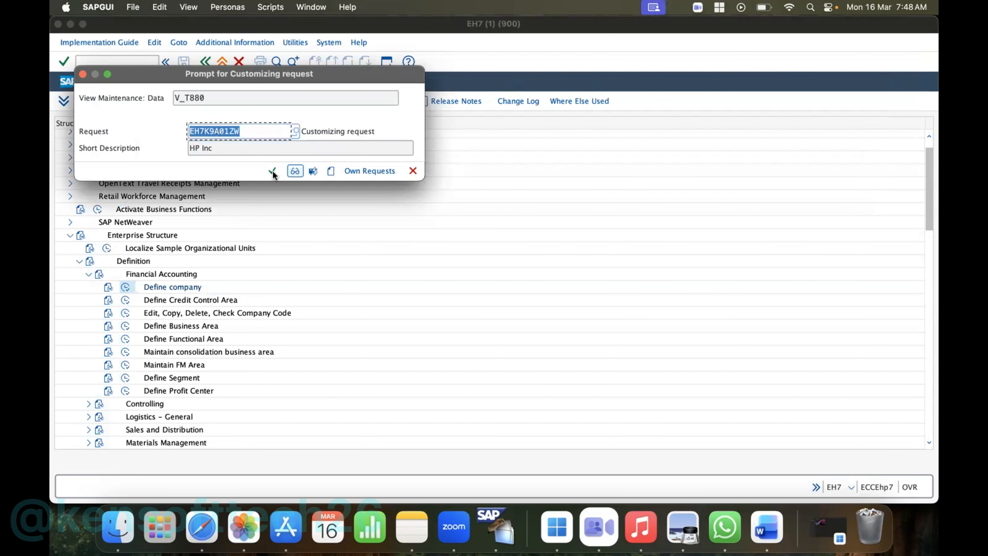
left_click(272, 172)
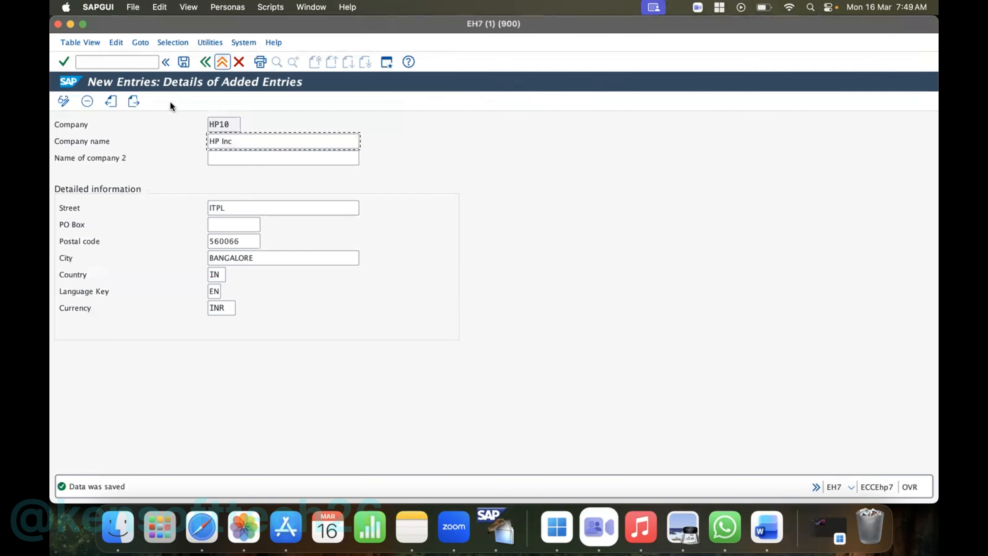
left_click(206, 64)
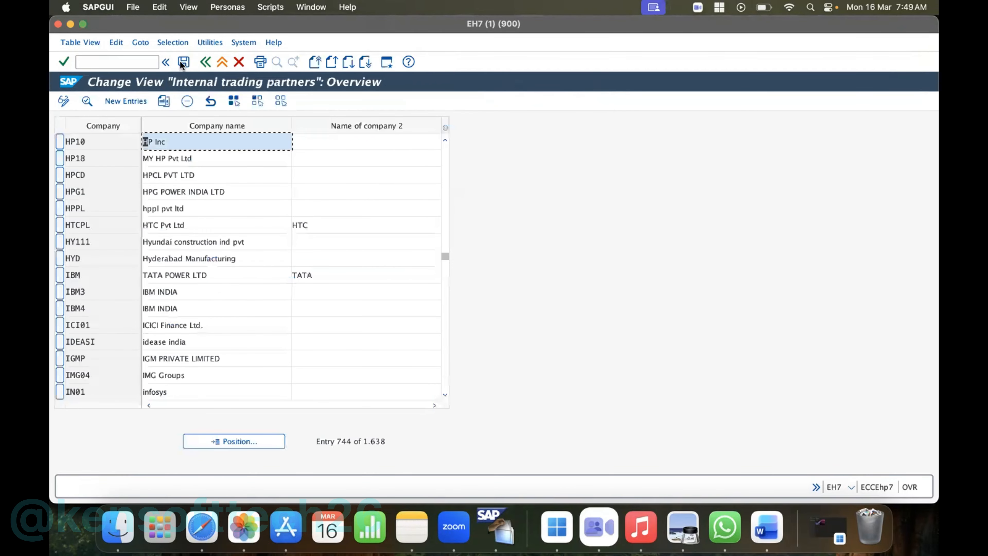
key("super+s")
left_click(206, 65)
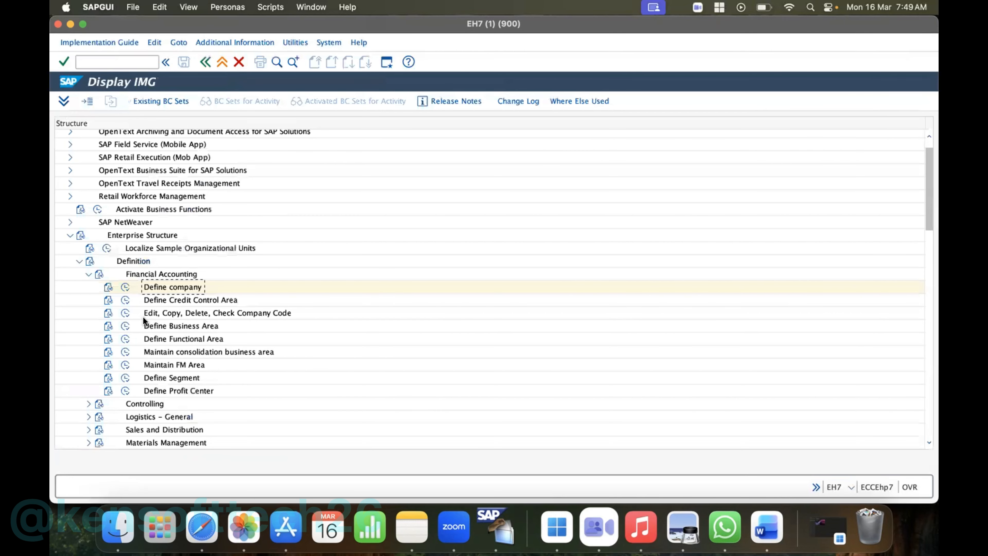
- In the Edit Company Code Data activity, create a new entry with company code HP10 and company name HP Inc
left_click(125, 313)
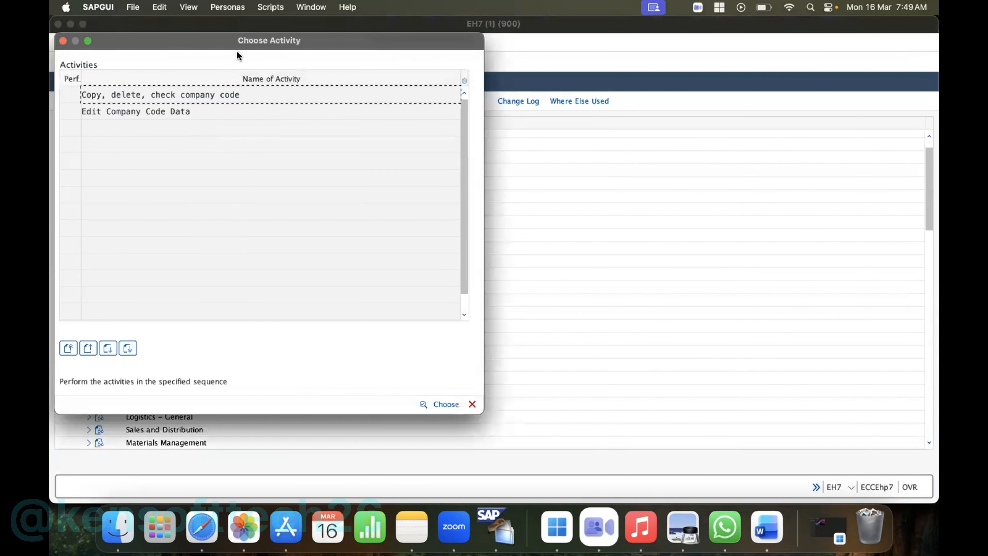
left_click_drag(227, 49, 308, 62)
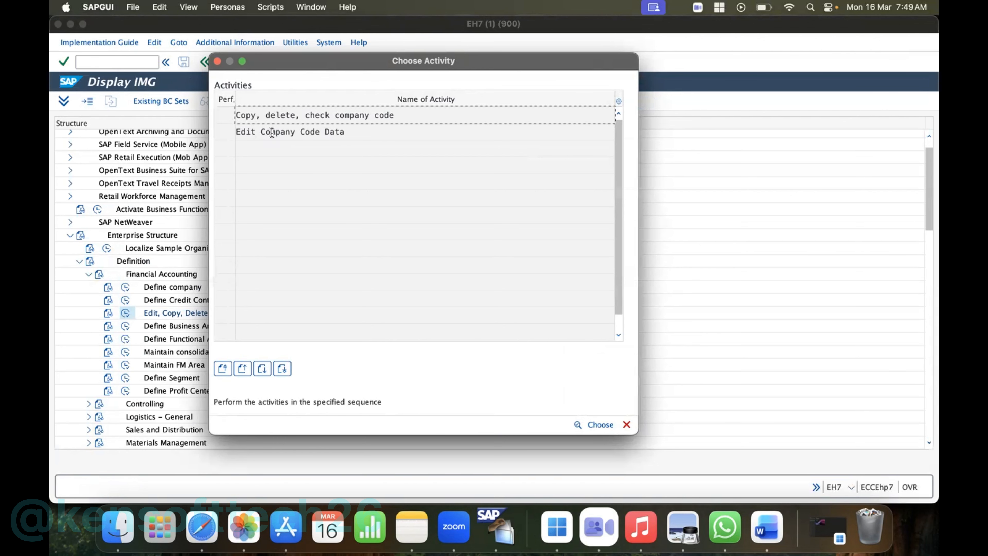
left_click(307, 132)
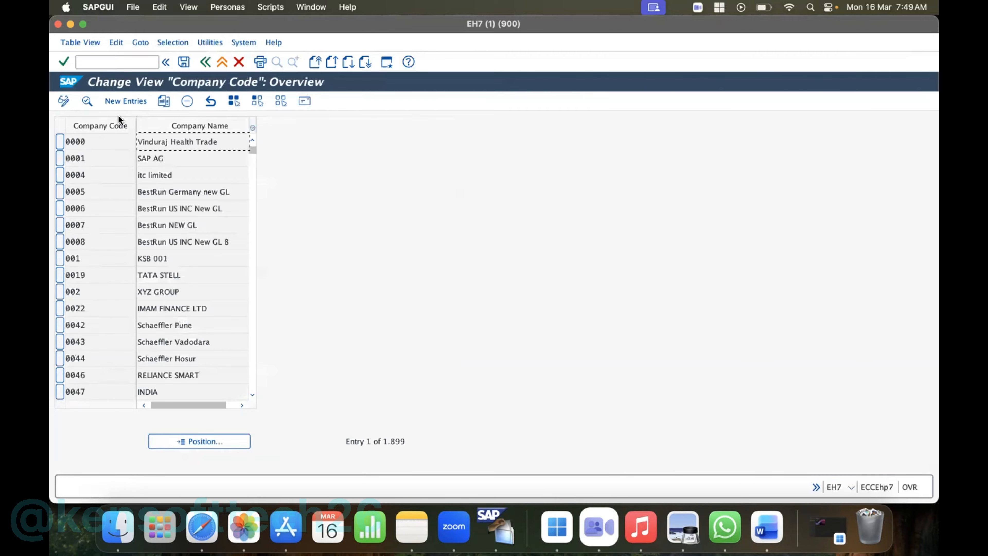
left_click(126, 100)
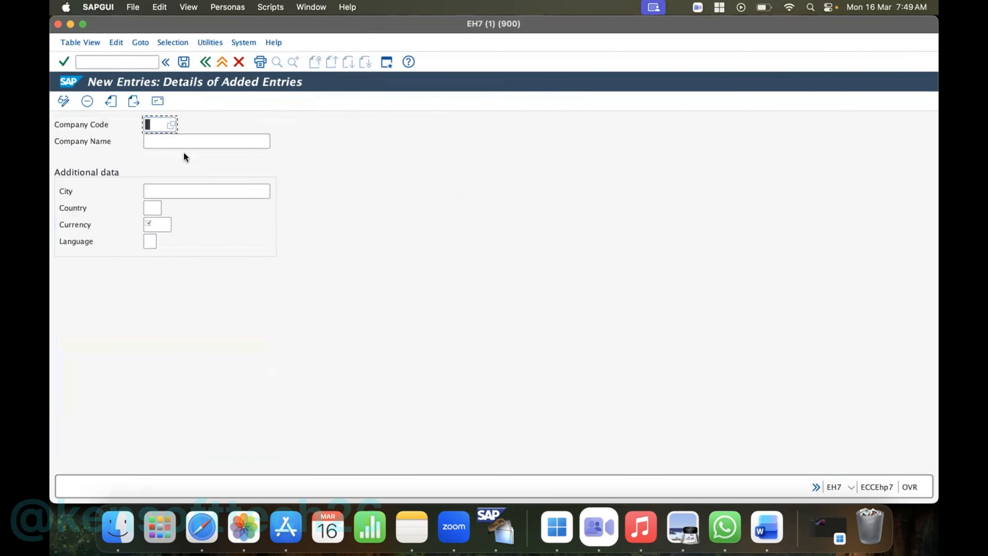
type("HP10")
left_click(175, 142)
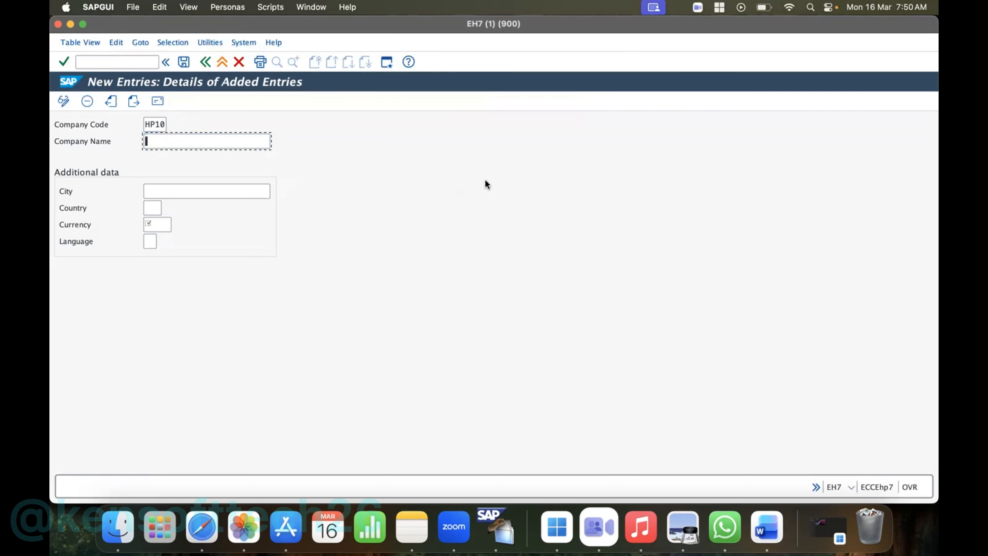
type("HP Inc")
- Fill in the company code's city, set country IN, currency INR and language EN, and save the entry
left_click(186, 191)
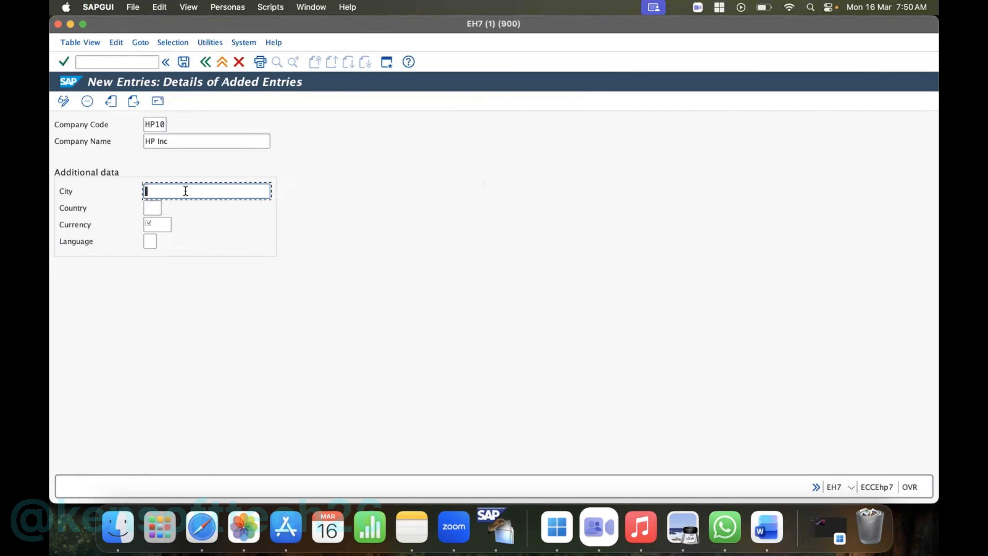
type("BANGALORE")
left_click(153, 208)
type("IN")
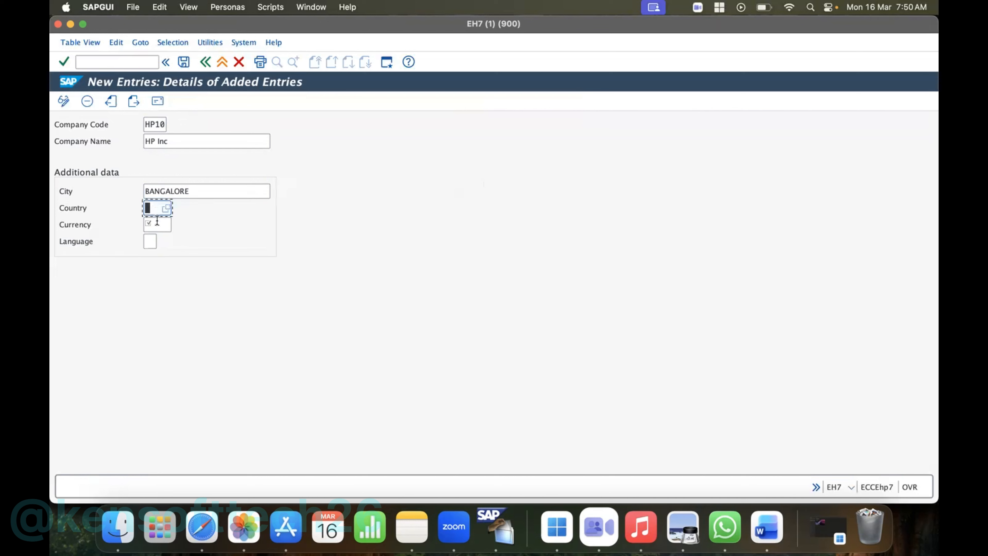
left_click(156, 225)
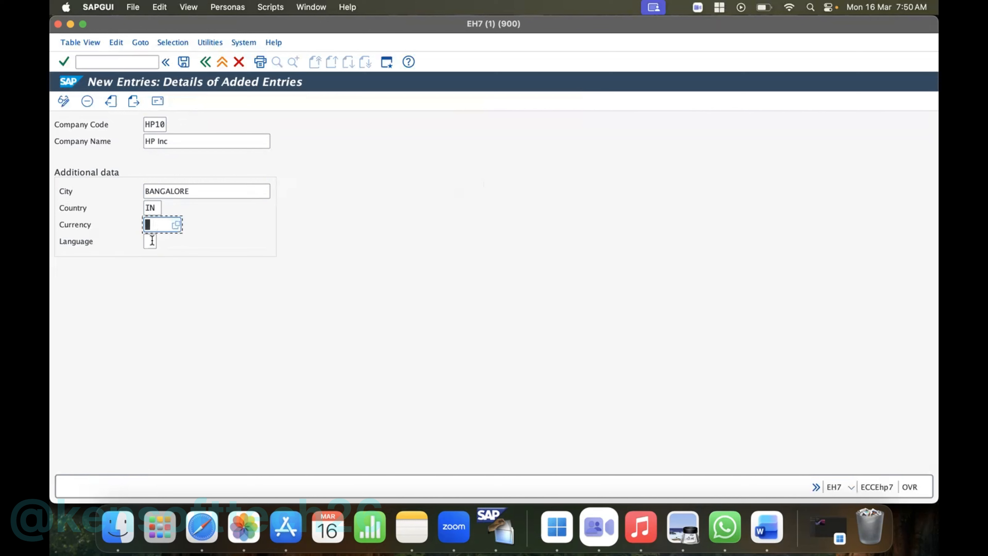
type("INR")
left_click(151, 242)
type("EN")
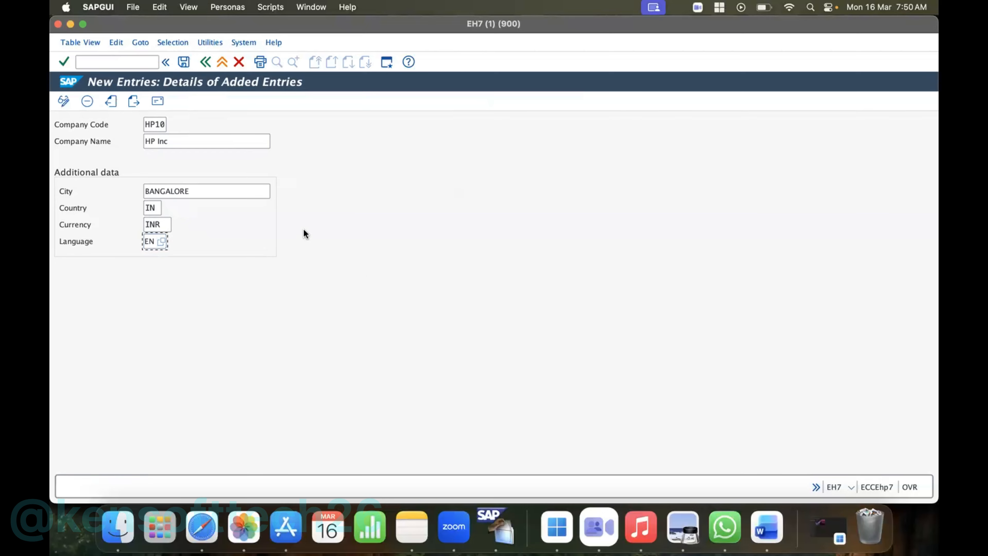
key("Return")
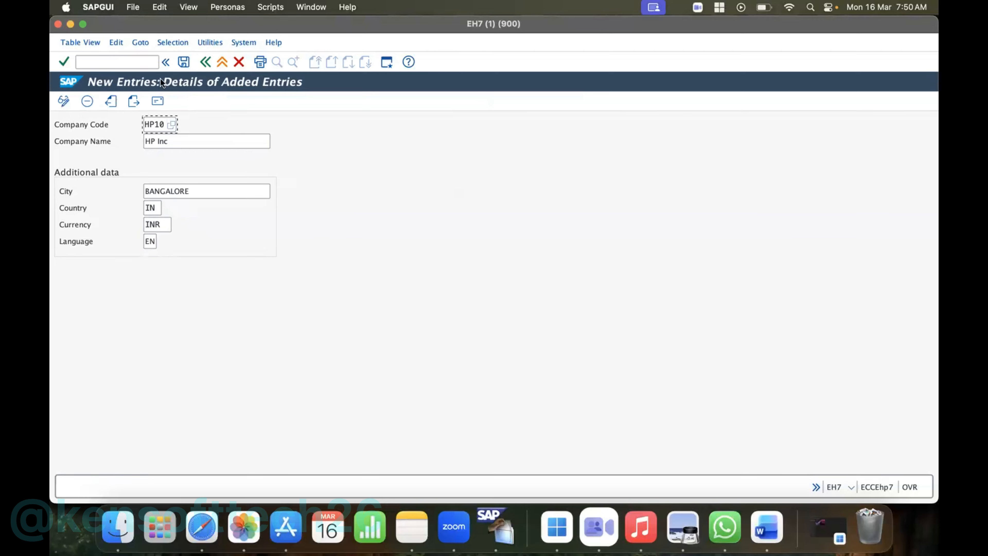
left_click(182, 62)
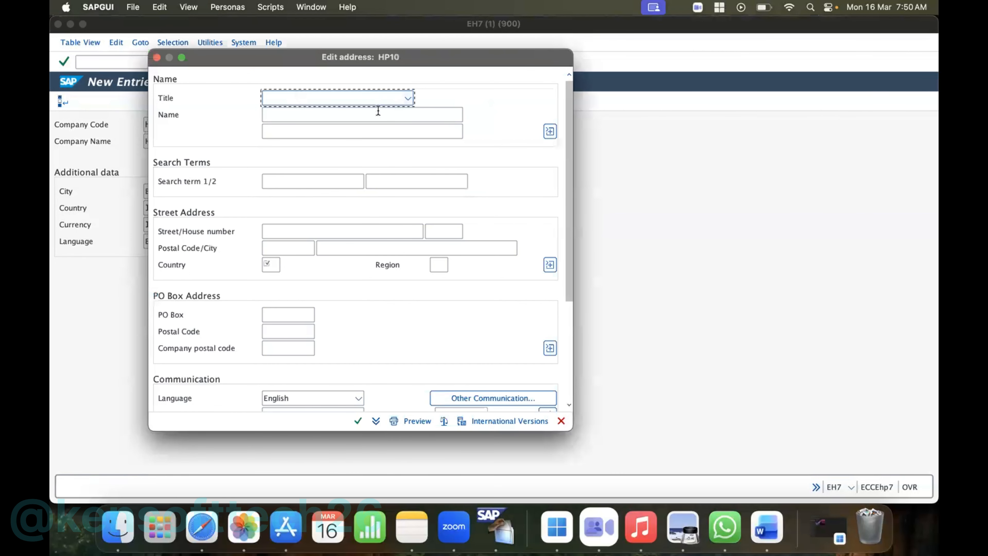
- Enter HP INC as the name in the address of company code HP10
left_click(336, 115)
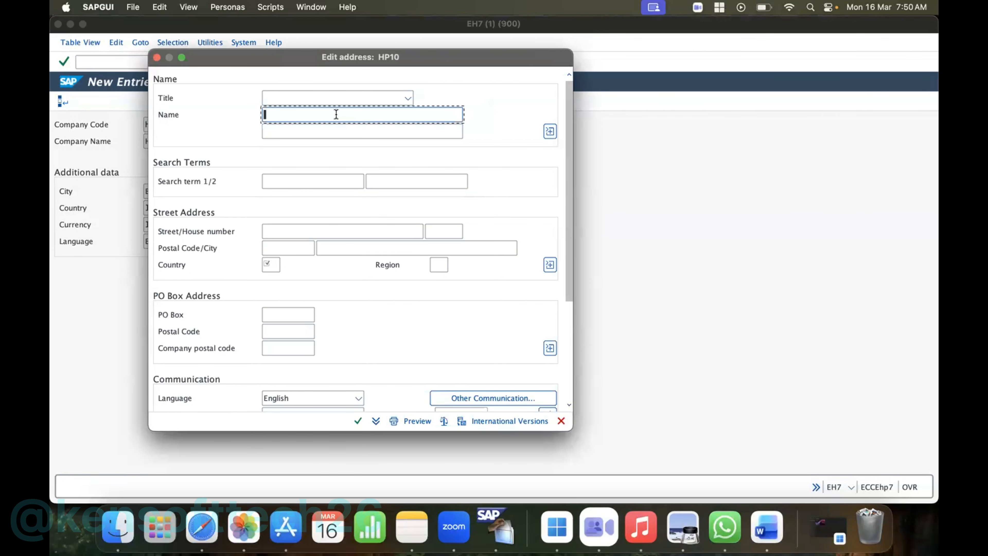
type("HP INC")
- Fill in the street and postal code in the company code's street address
left_click(288, 245)
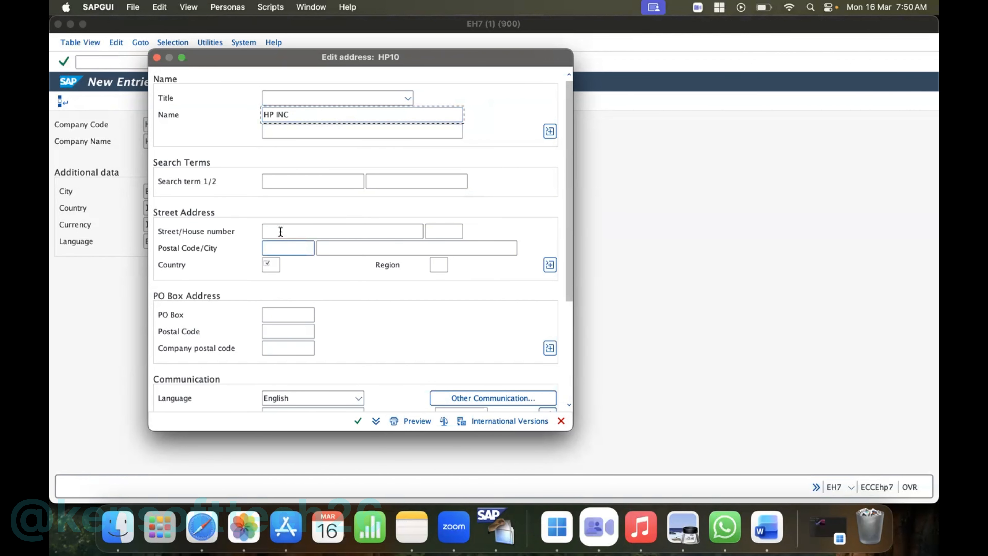
left_click(281, 232)
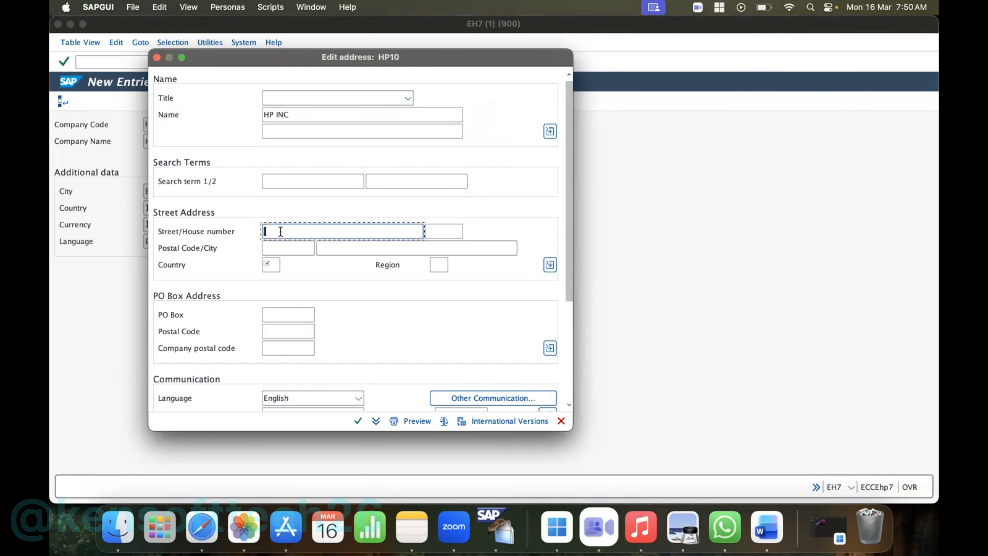
type("ITPL")
left_click(278, 247)
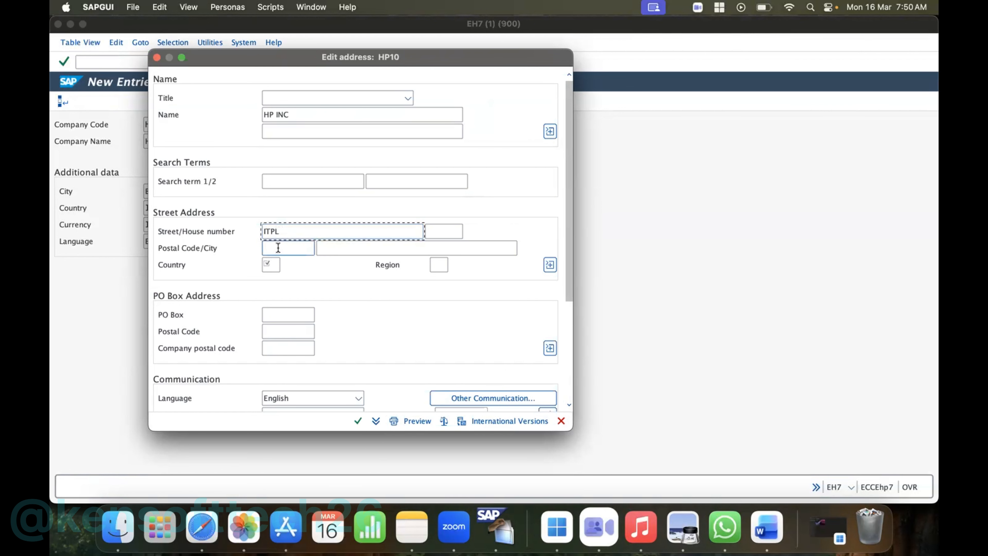
type("560")
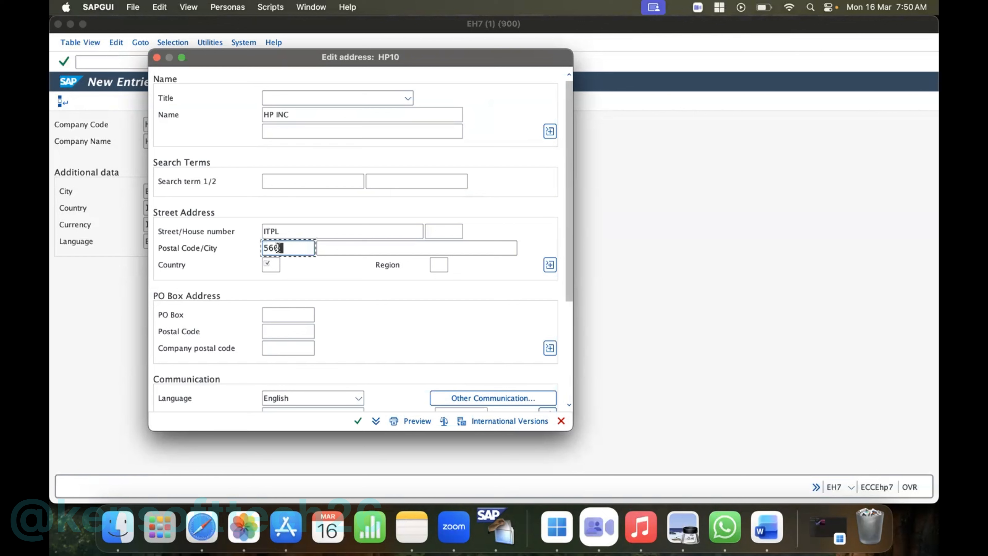
type("066")
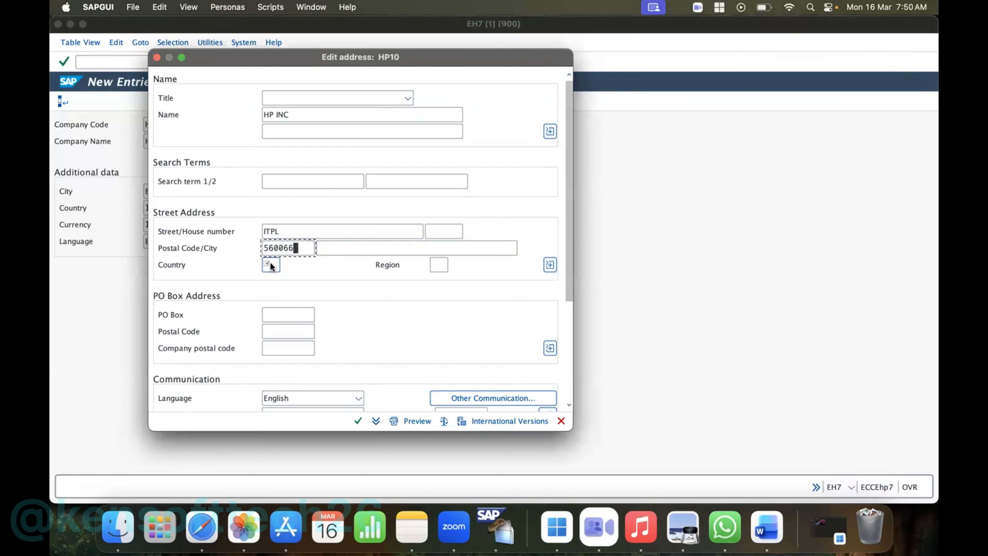
- Set the street address's country to IN and region to 10 (Karnataka), and fill in the city
left_click(271, 266)
type("IN")
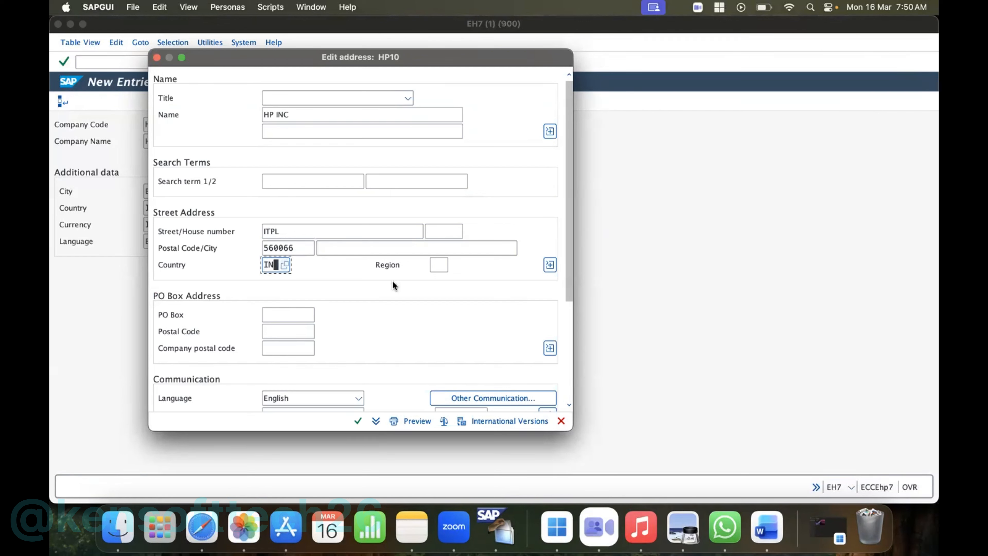
left_click(440, 269)
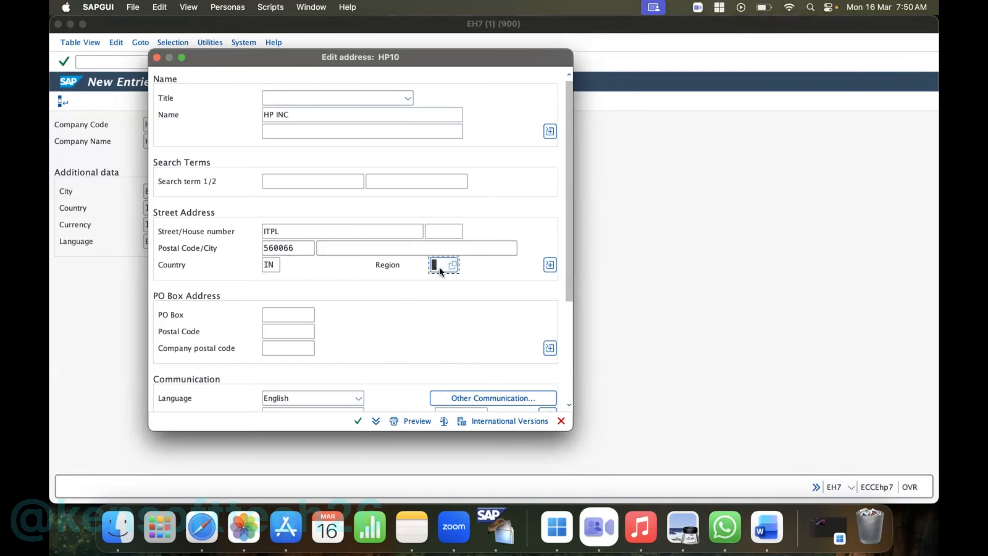
left_click(452, 265)
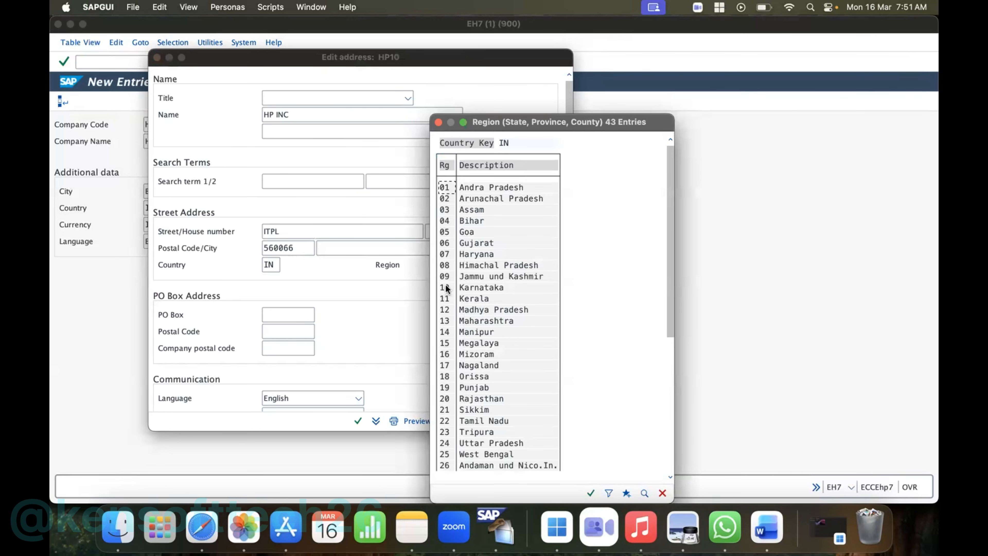
double_click(437, 286)
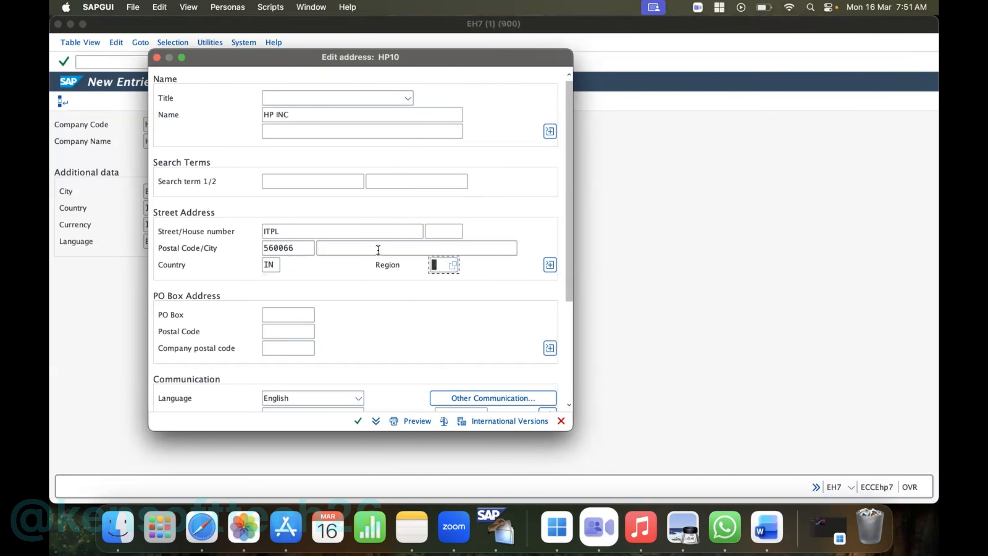
left_click(359, 251)
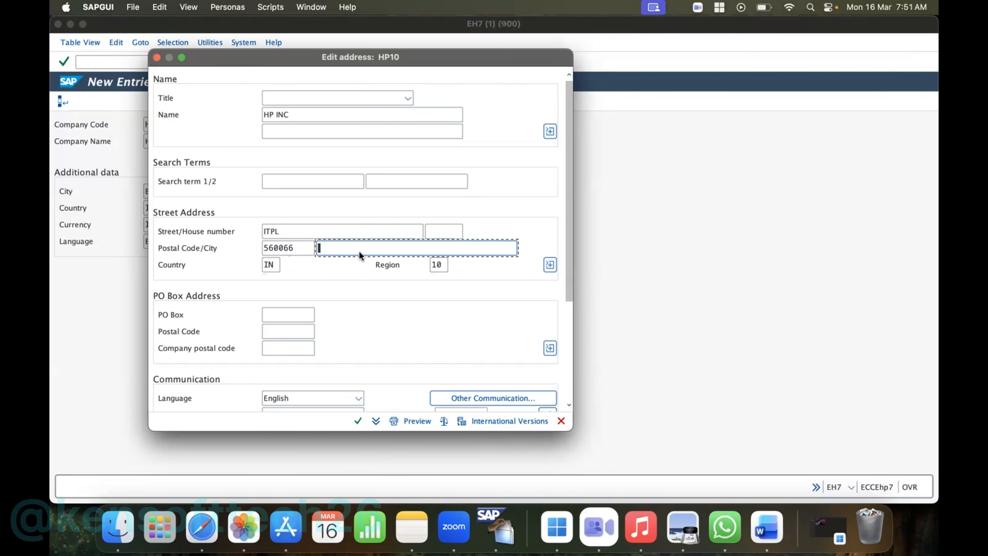
type("BANGALORE")
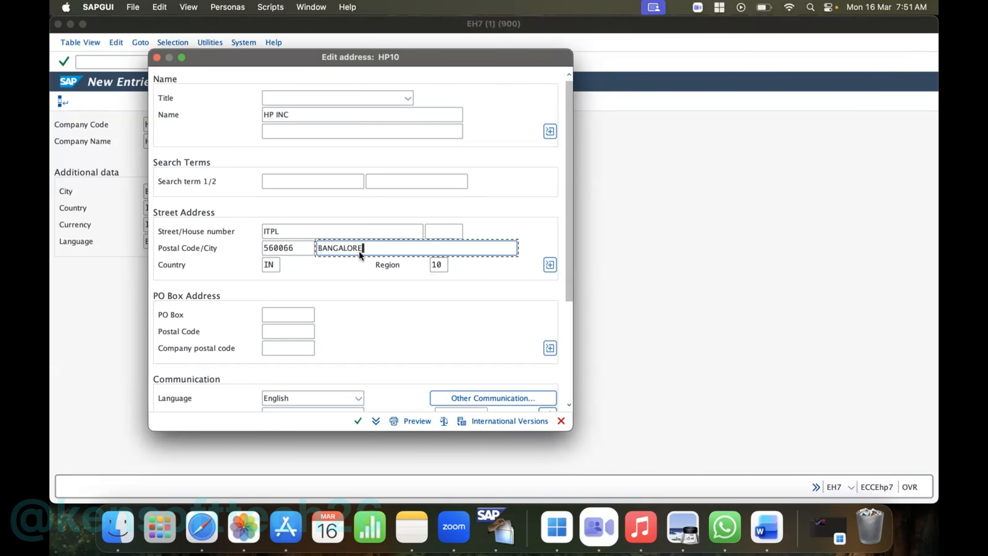
- Fill in the PO box number and its postal code, and accept the address of company code HP10
left_click(278, 314)
type("123456")
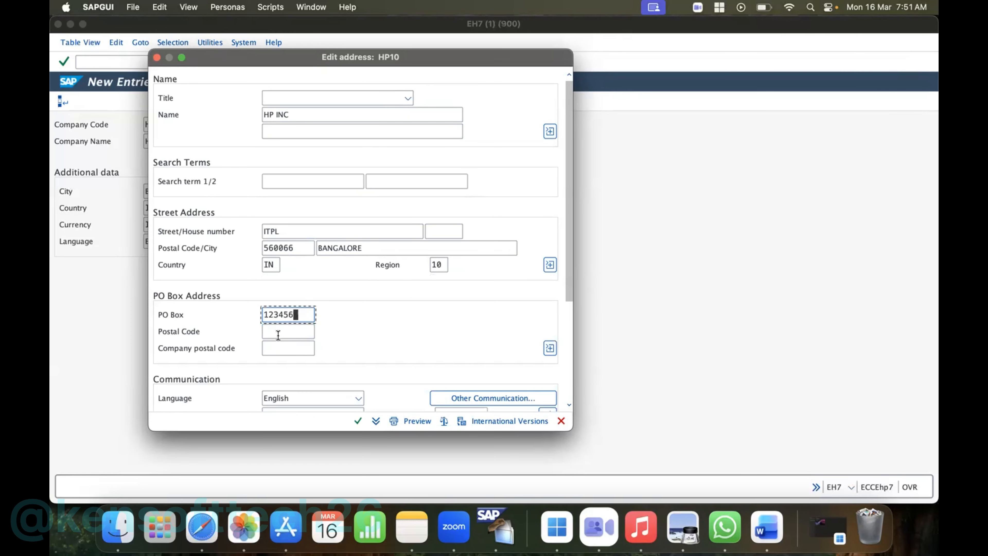
left_click(278, 332)
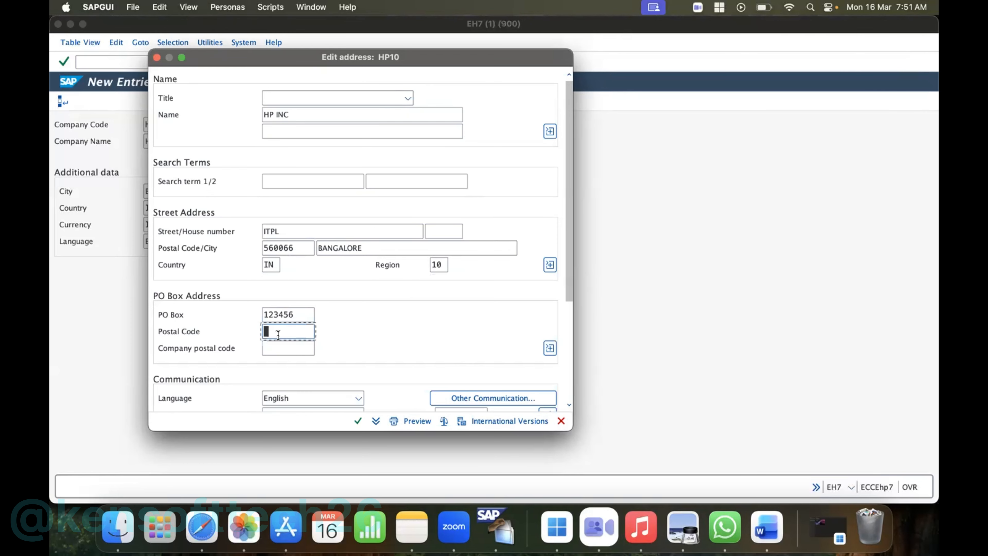
type("560066")
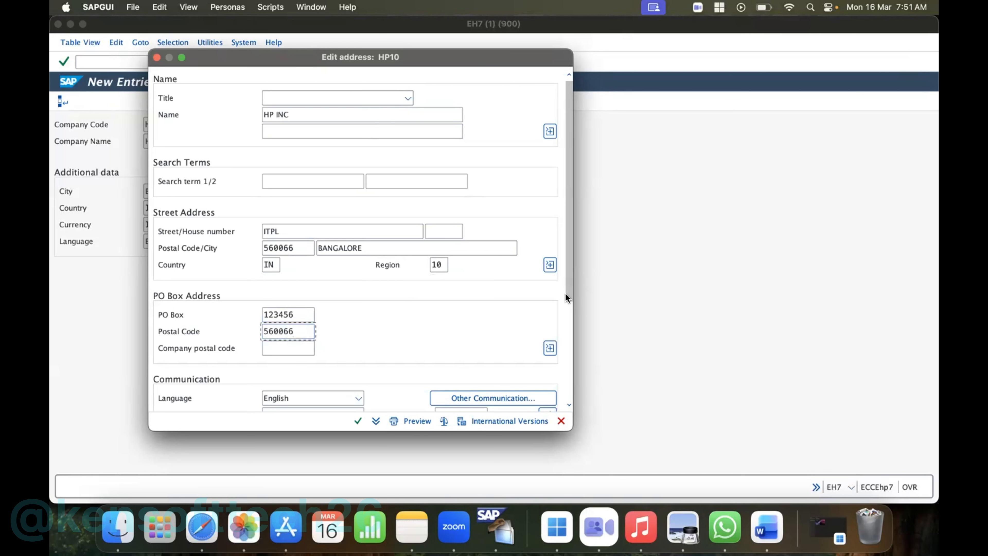
left_click_drag(566, 294, 565, 410)
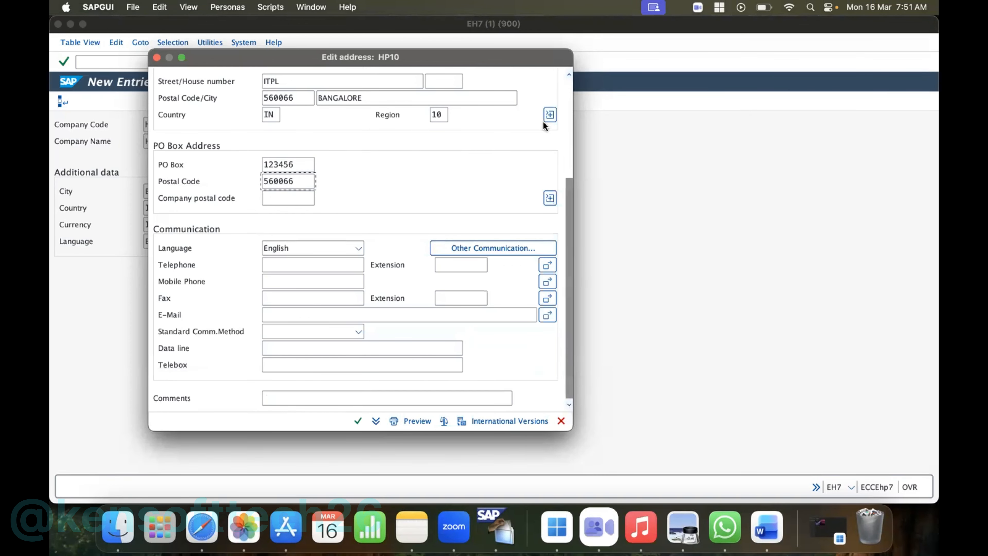
scroll(416, 161, "up", 5)
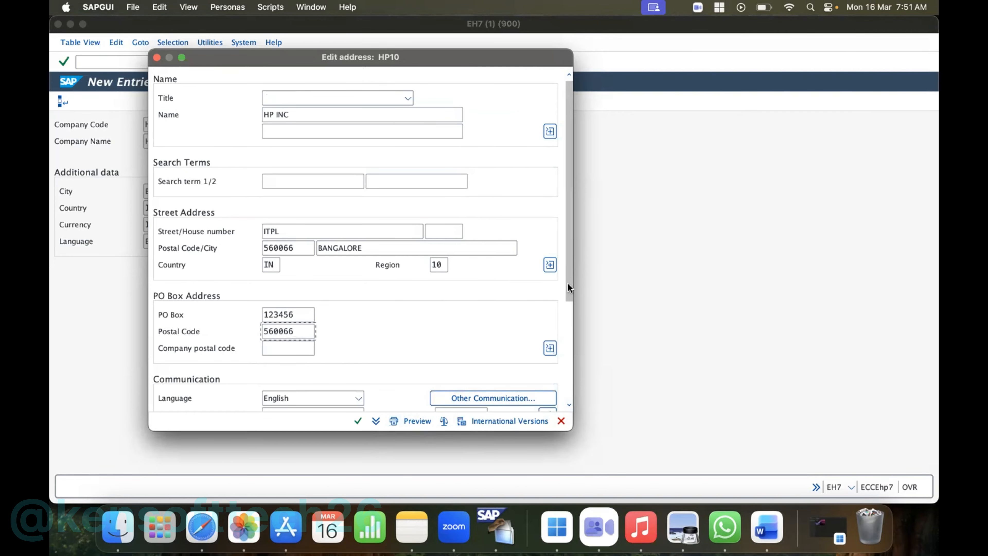
left_click_drag(568, 283, 556, 446)
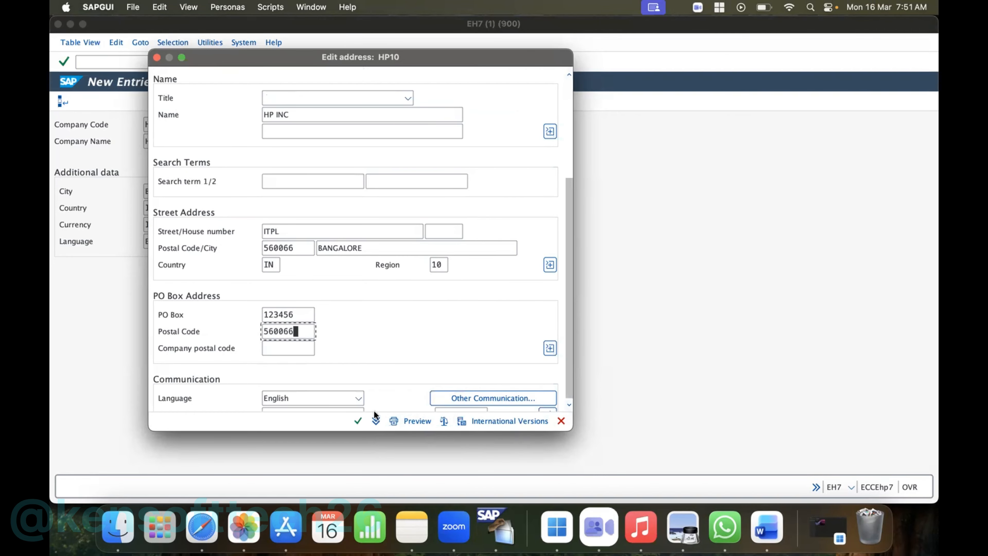
left_click(358, 421)
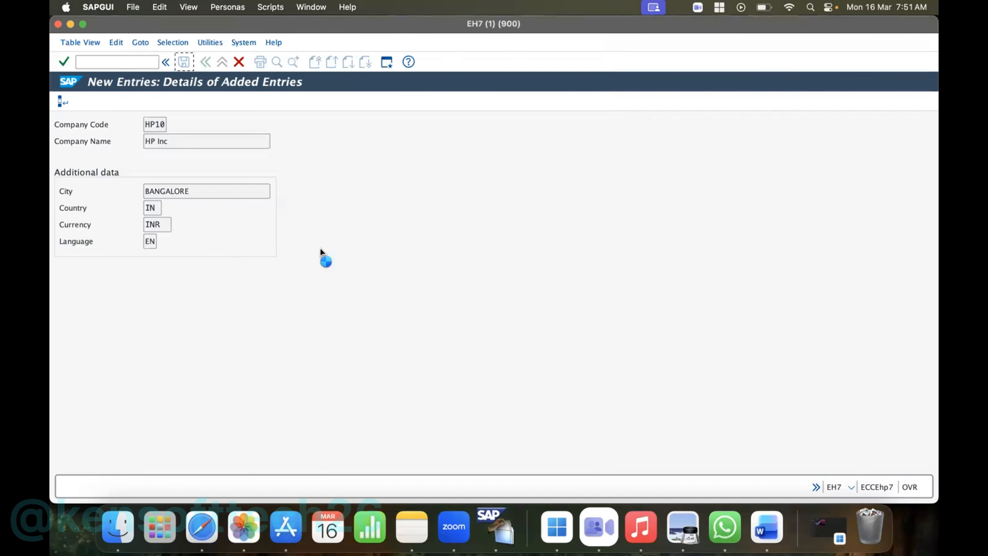
- Save company code HP10 to the HP Inc customizing request and return to the implementation guide structure
key("ctrl+s")
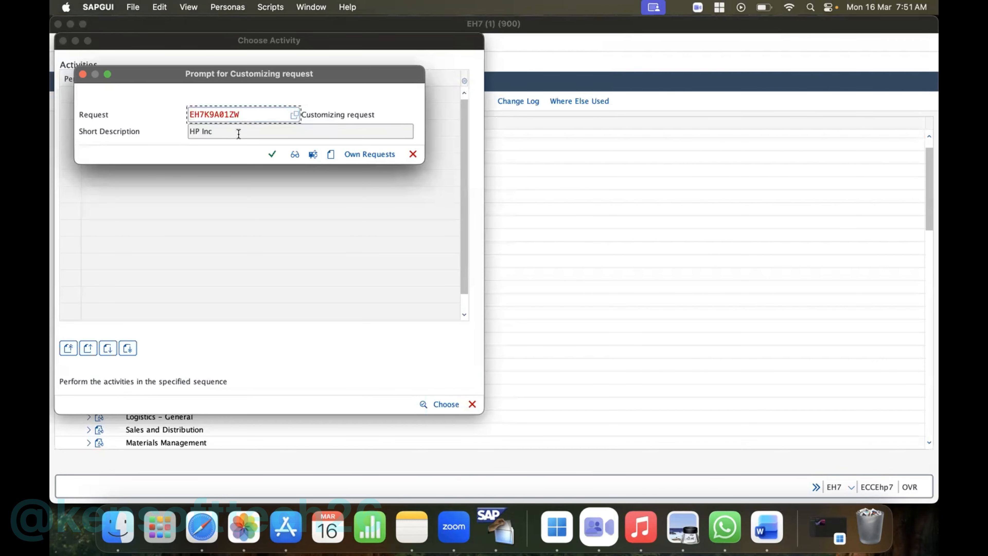
left_click(271, 154)
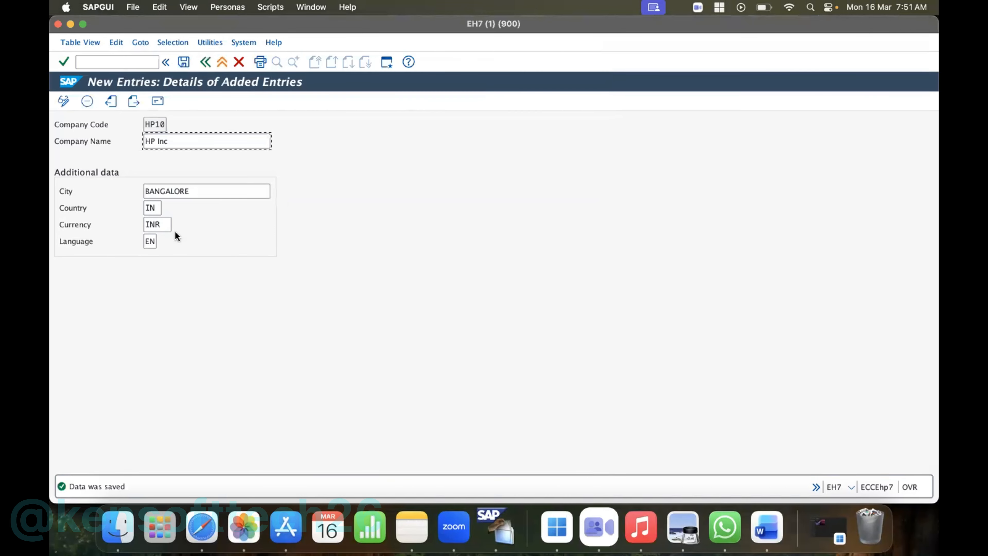
left_click(207, 59)
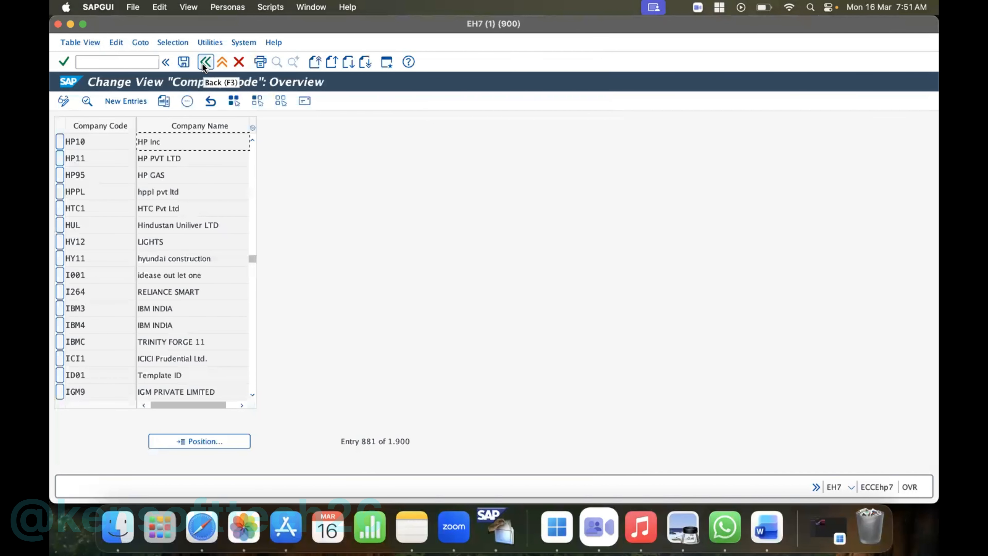
left_click(203, 63)
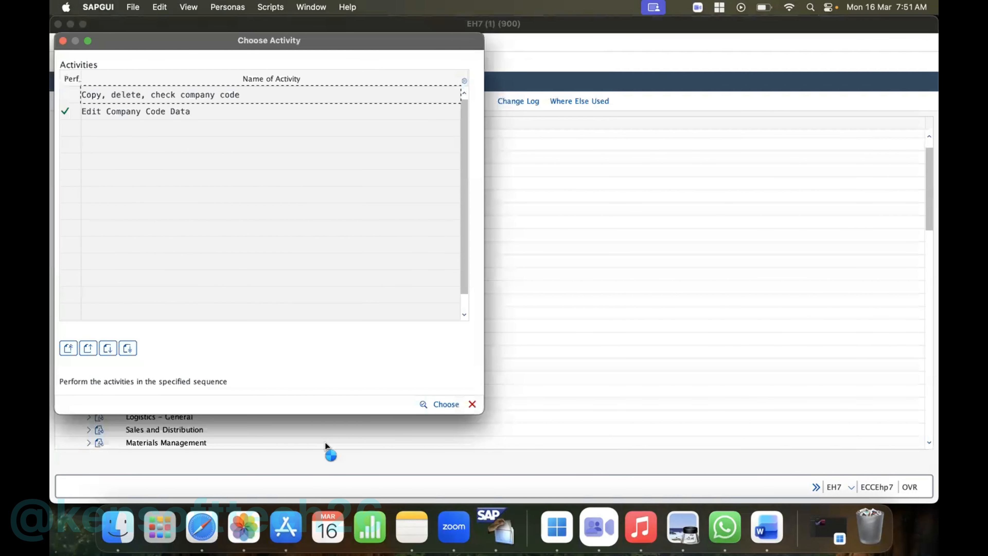
left_click(472, 404)
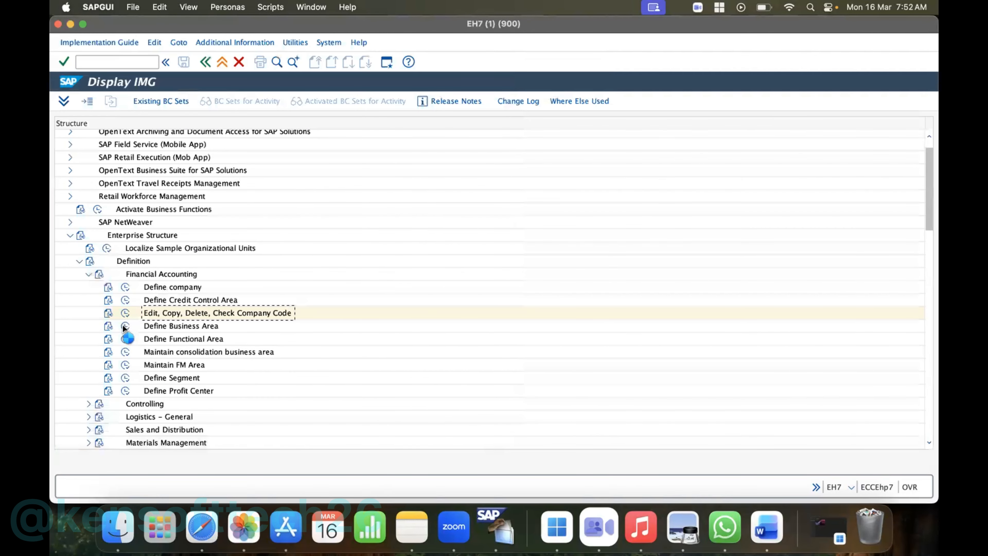
- Start new entries in Define Business Area and enter business area codes HPBA and HPHY
left_click(124, 326)
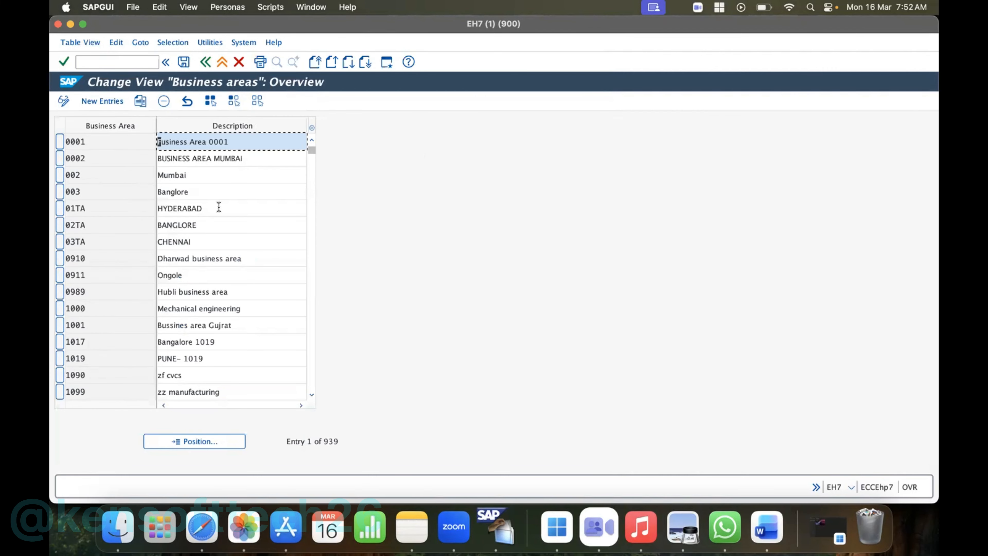
left_click(102, 101)
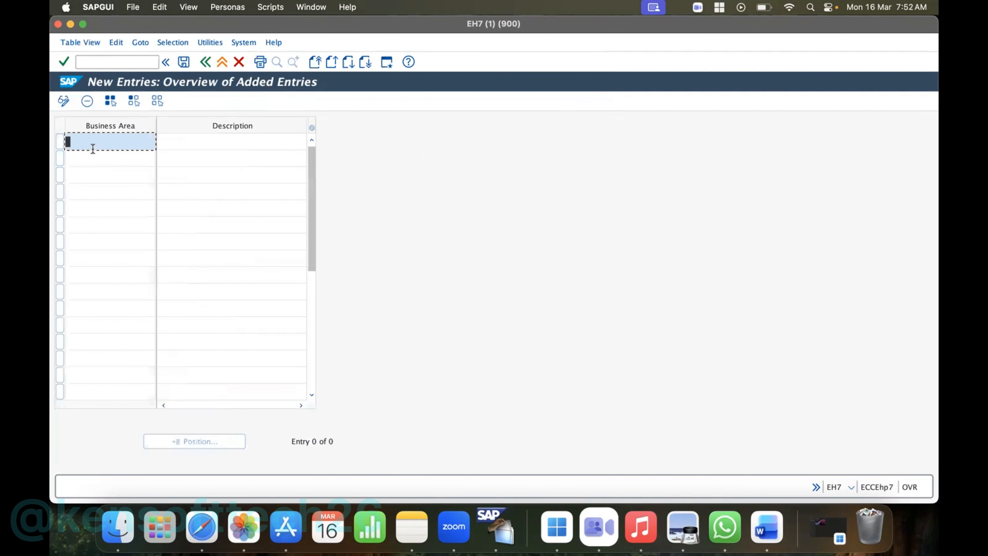
type("HP")
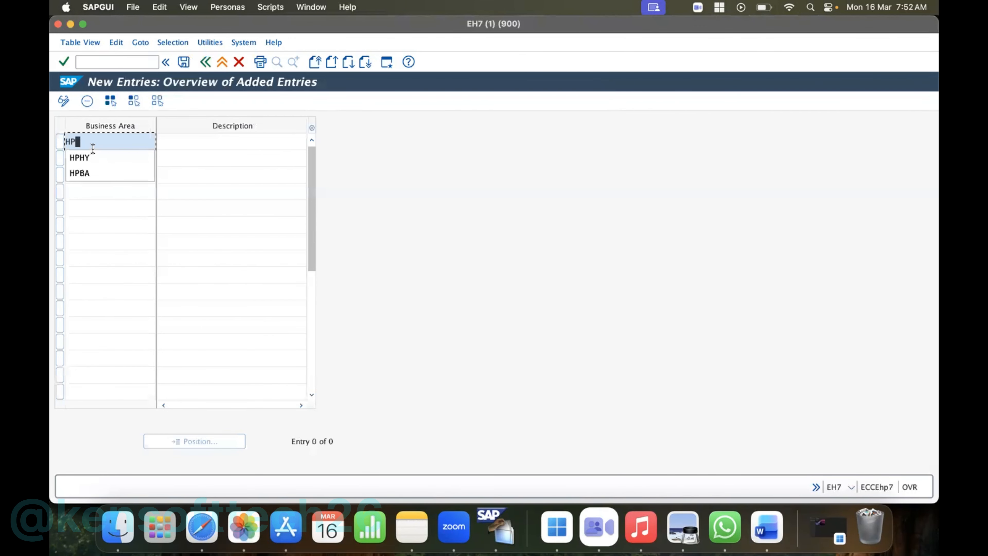
type("BA")
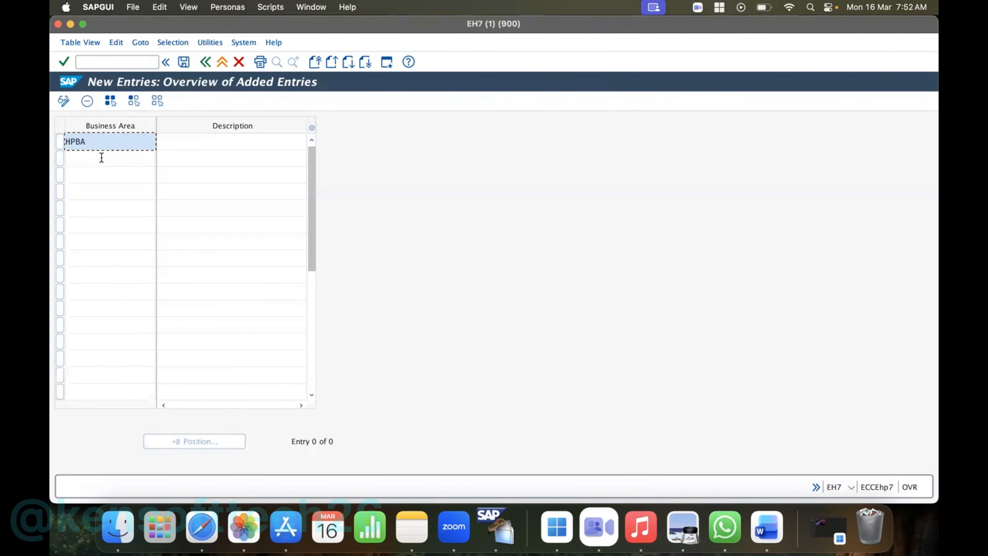
left_click(98, 163)
type("HP")
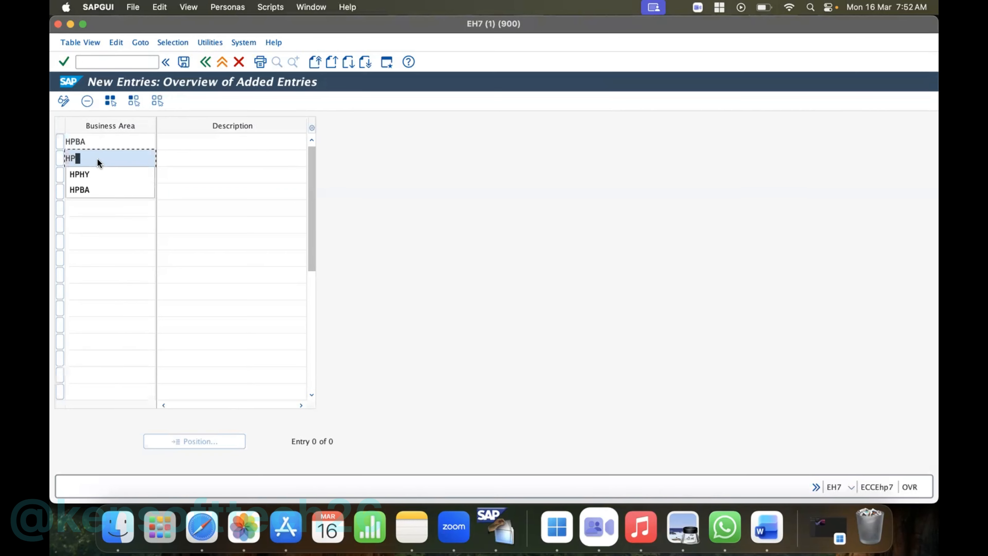
type("HY")
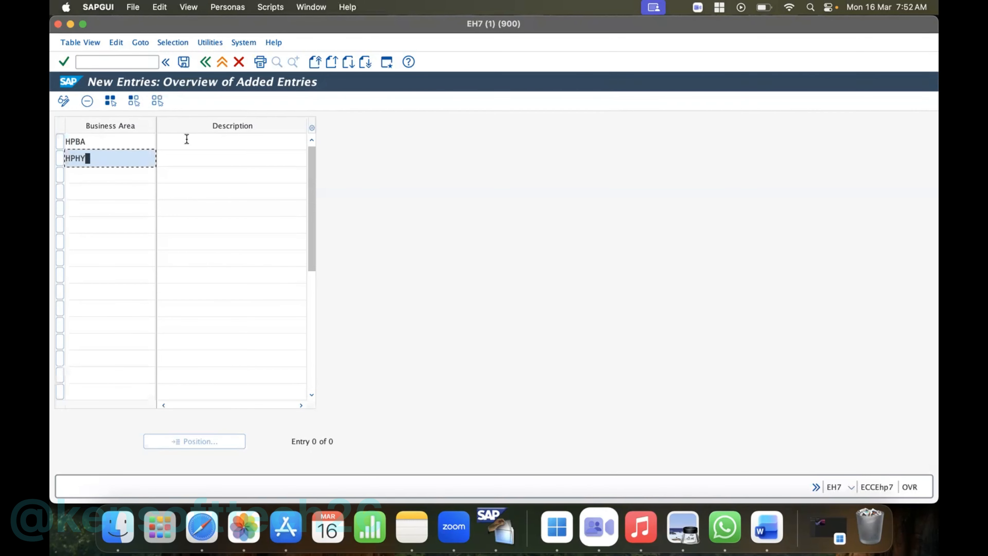
- Enter the descriptions BANGALORE for business area HPBA and HYDRABAD for HPHY
left_click(187, 139)
type("BANG")
type("E")
left_click(229, 158)
type("HYDERABAD")
key("Return")
type("ALOR")
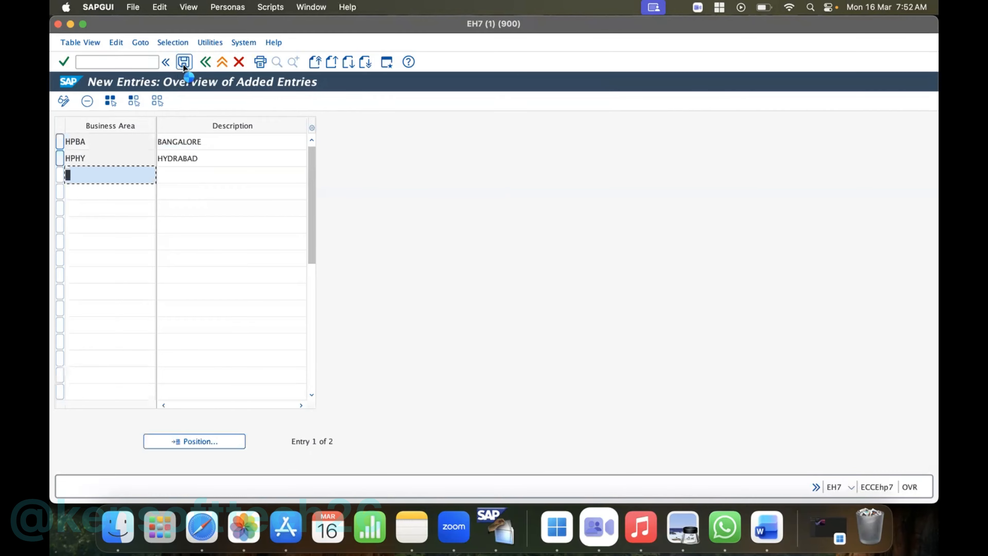
- Save the two new business areas to the proposed customizing request and return to the implementation guide structure
left_click(184, 62)
left_click(272, 170)
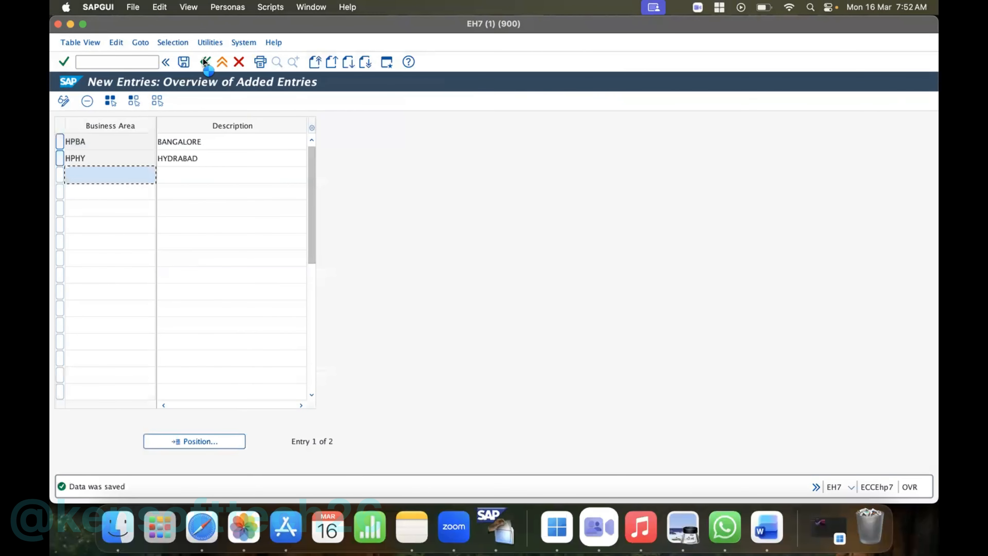
left_click(203, 58)
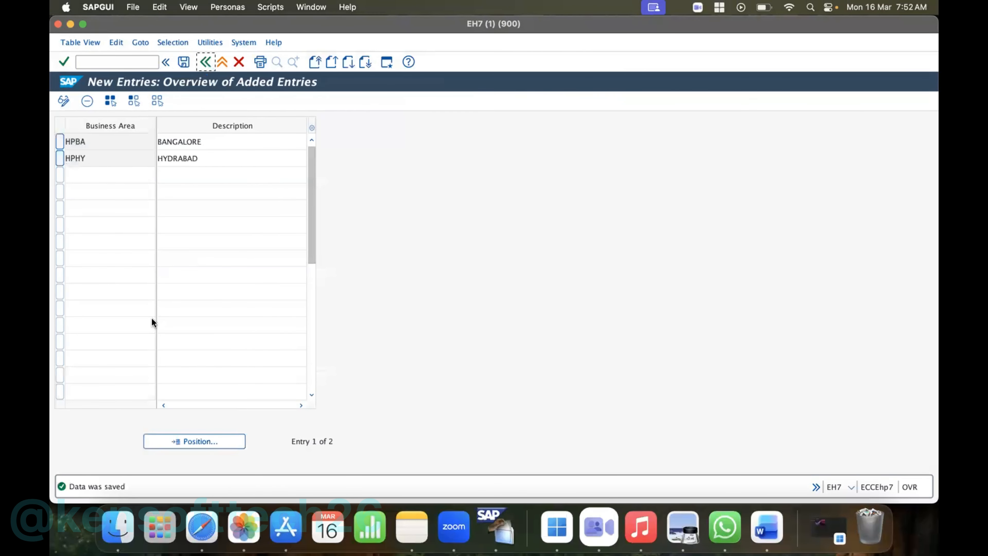
left_click(200, 65)
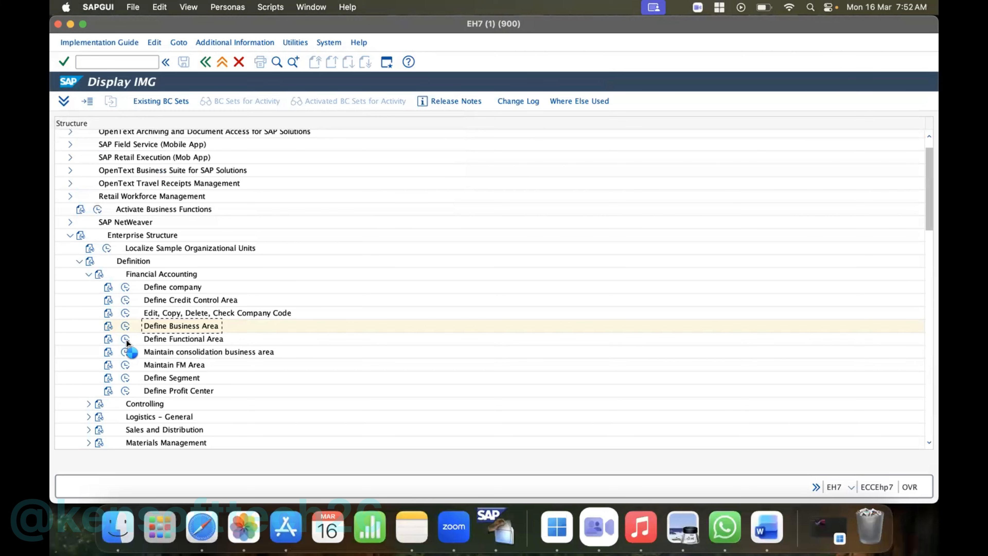
- Start new entries in Define Functional Area and add functional area HPSW with the name SOFTWARE
left_click(126, 339)
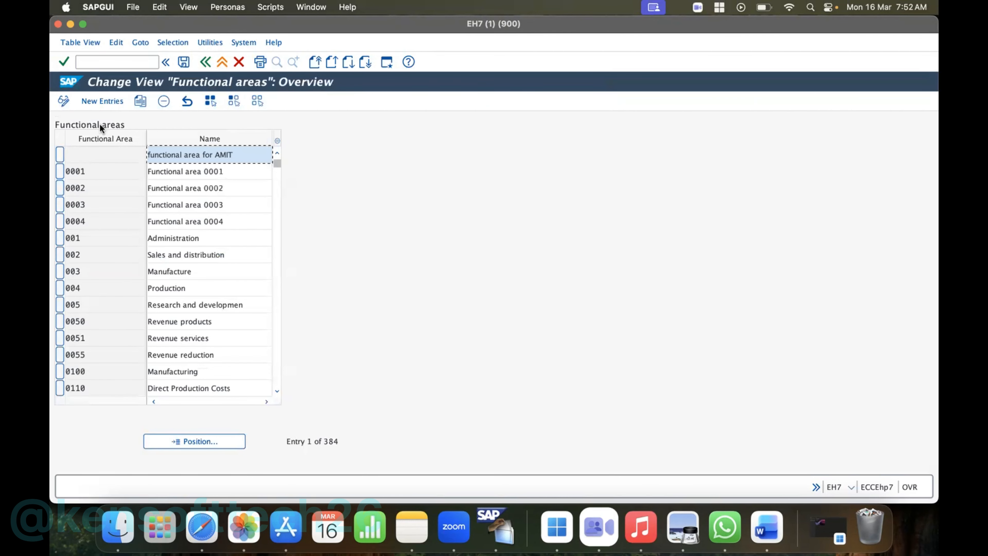
left_click(106, 97)
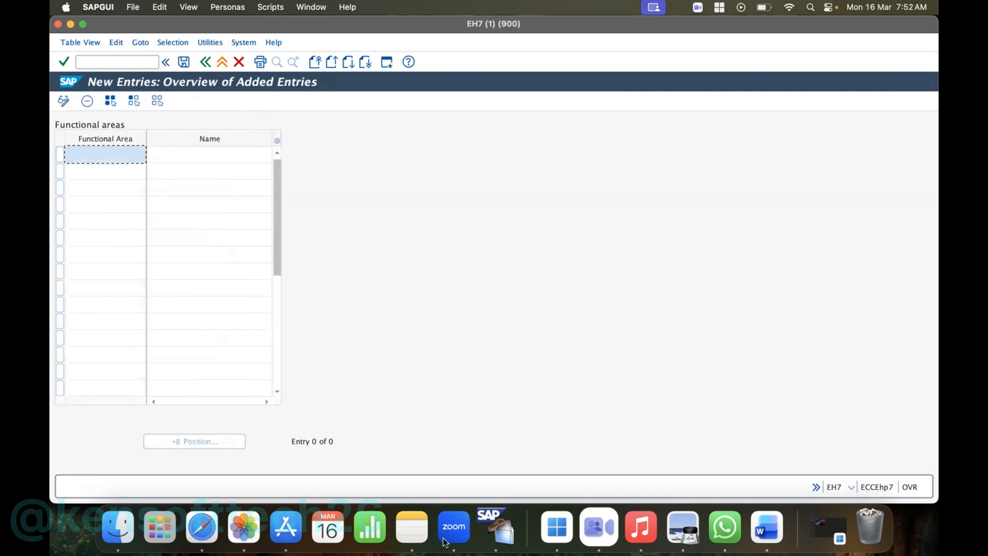
type("HPSW")
left_click(173, 151)
type("SO")
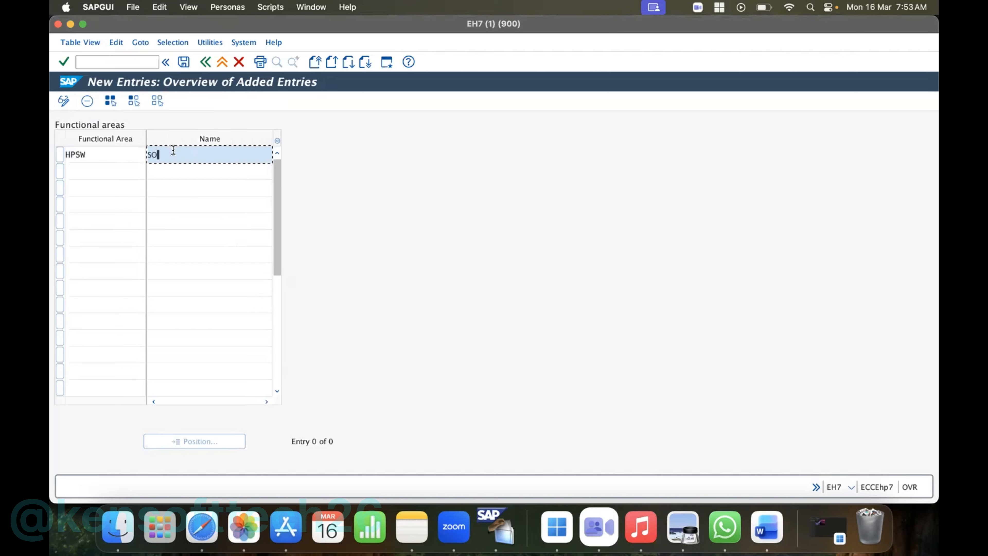
type("FTWARE")
- Add functional area HPDE with the name DEVLOPMENT in the second row
left_click(106, 173)
type("HPDE")
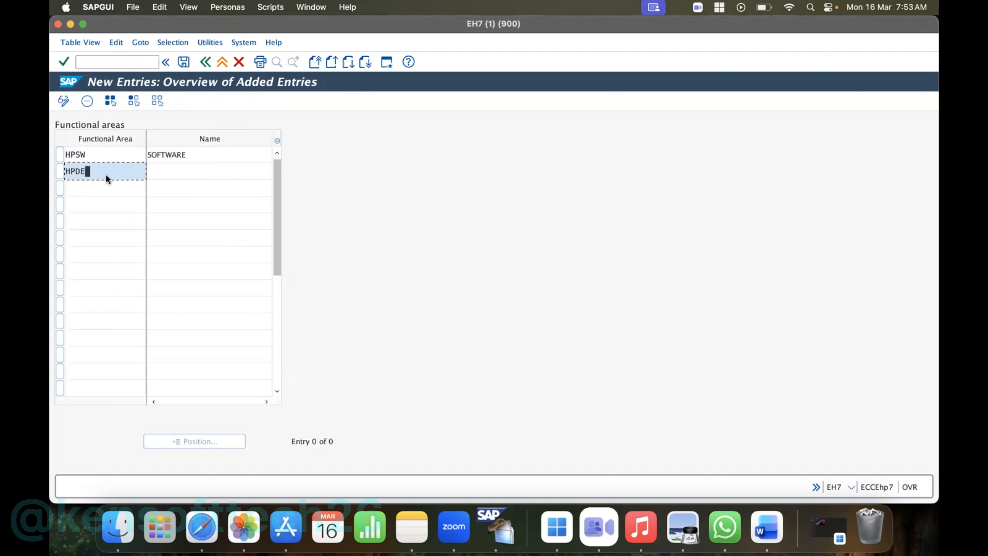
left_click(161, 169)
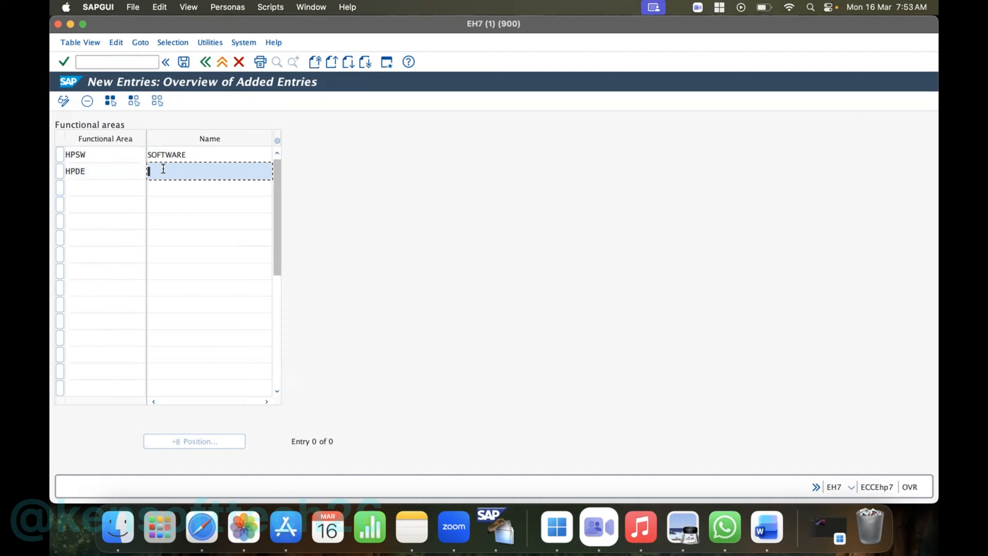
type("DEVLOPMENT")
- Add functional area HPSU with the name SUPPORT in the third row
left_click(95, 190)
type("HP")
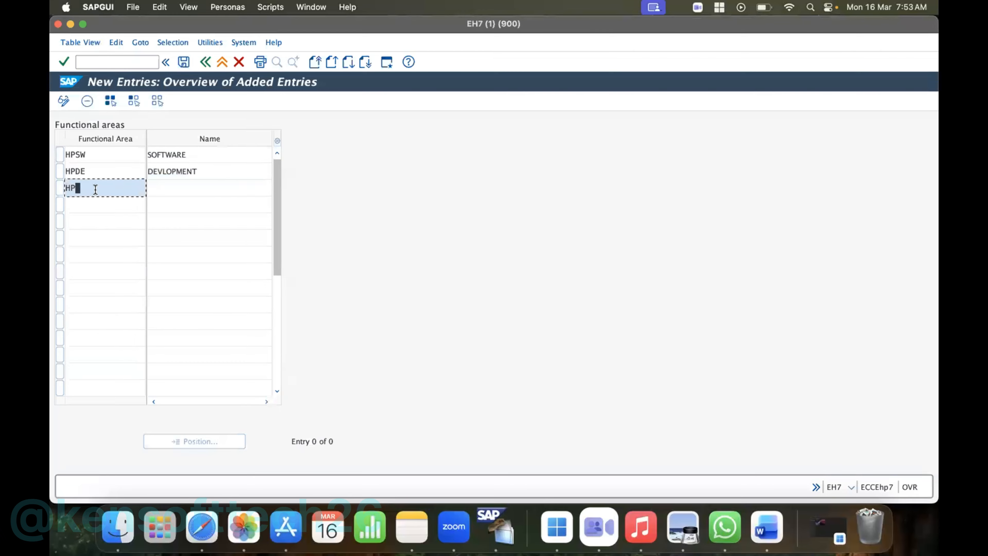
type("SU")
left_click(167, 187)
type("SUPPORT")
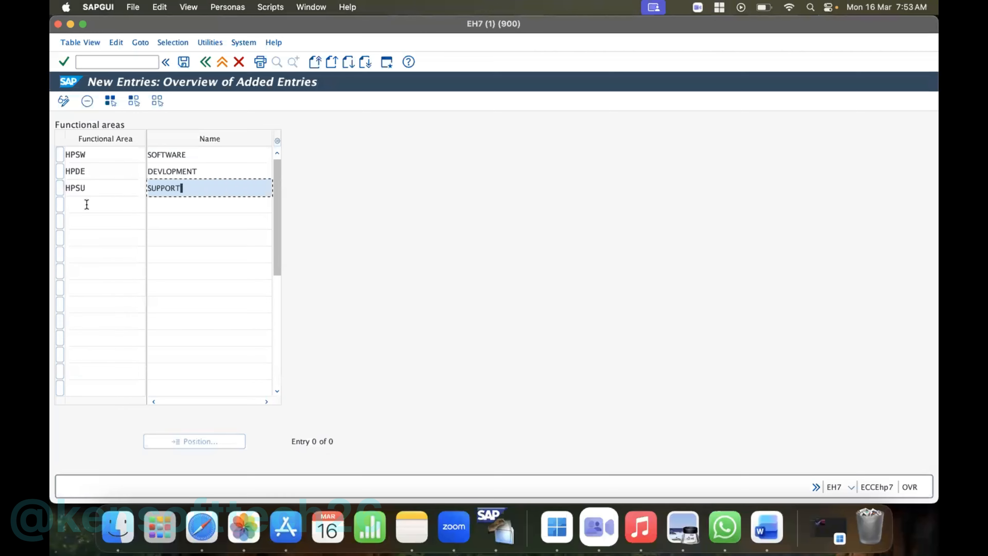
- Add functional area HPTE with the name TECHNICAL in the fourth row
left_click(87, 204)
type("HP")
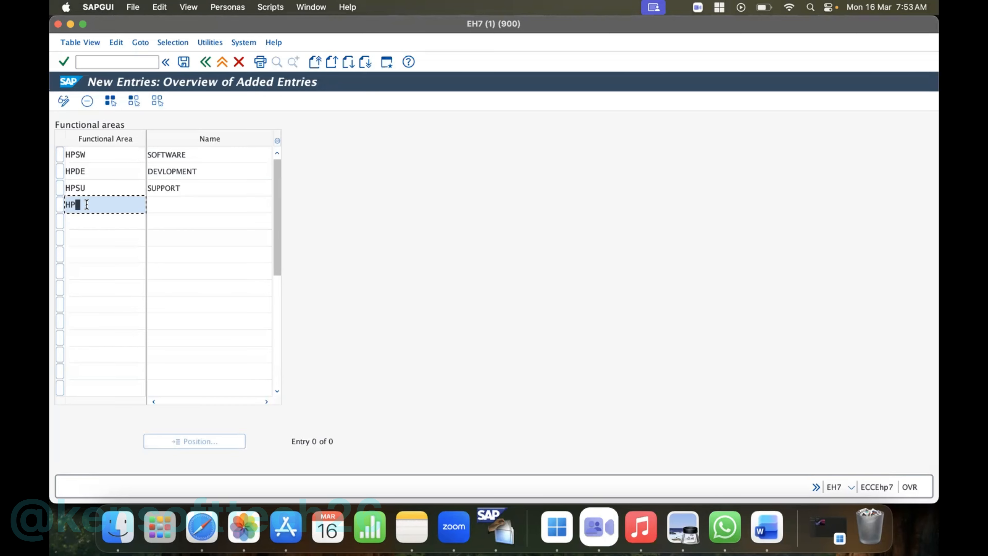
type("TE")
left_click(169, 205)
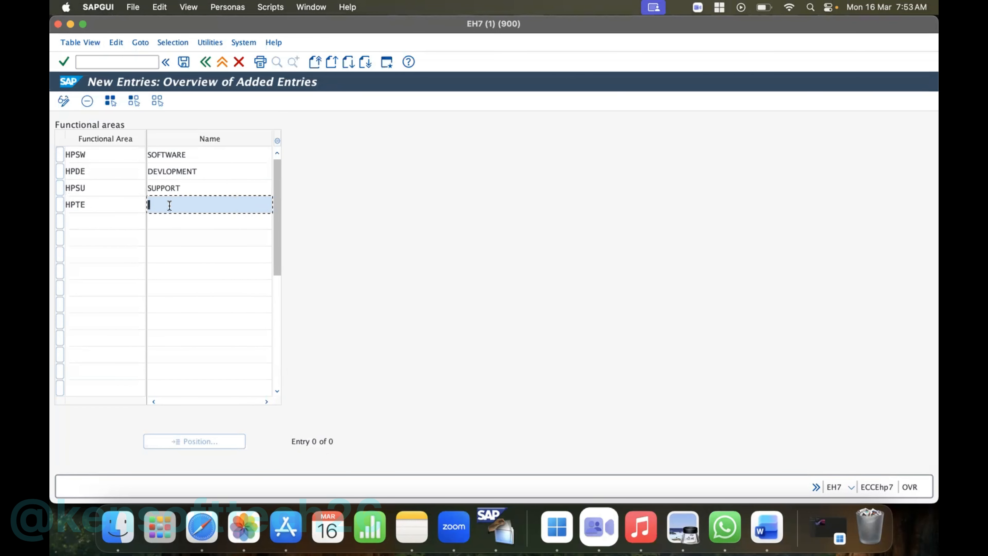
type("TECHNICAL")
- Save the new functional areas to the HP Inc customizing request and return to the implementation guide structure
key("ctrl+s")
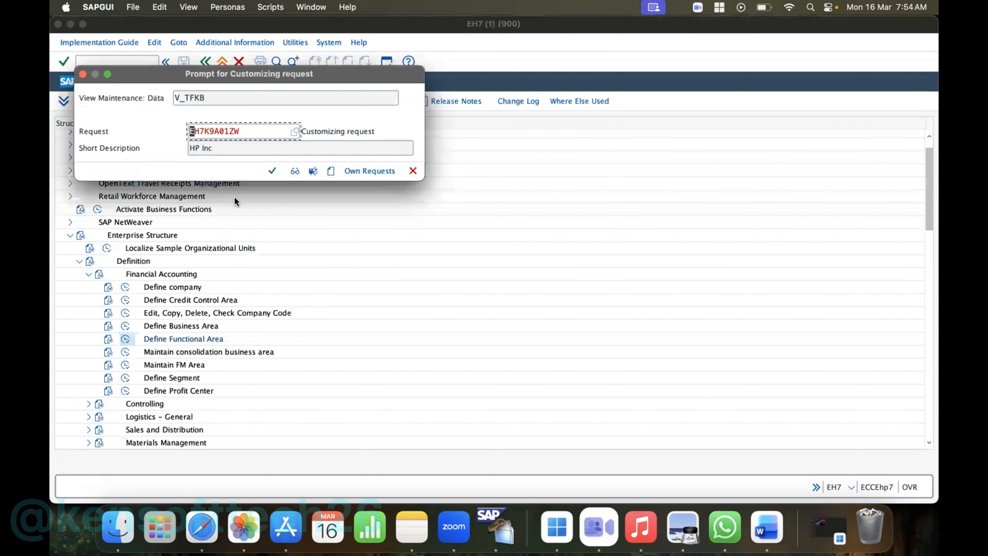
left_click(271, 170)
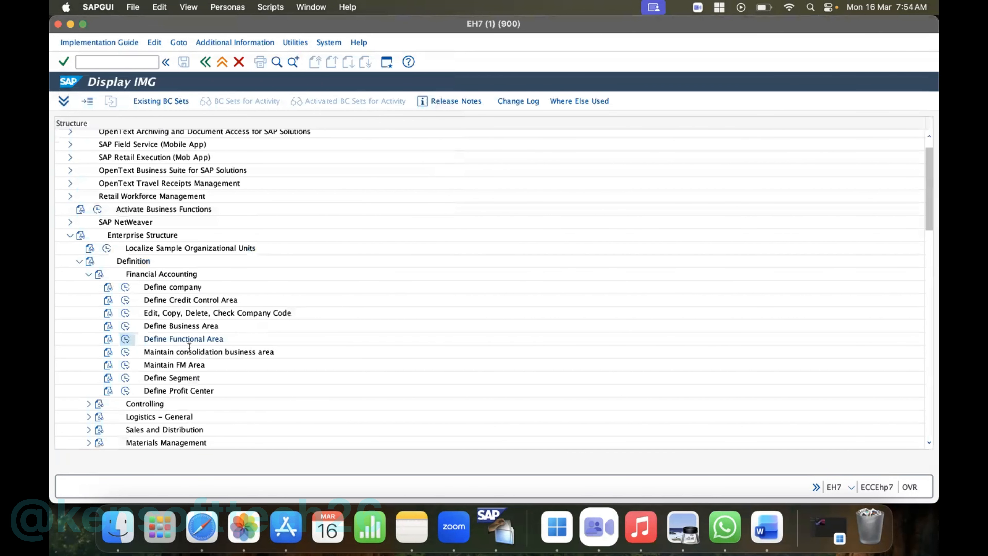
left_click(205, 62)
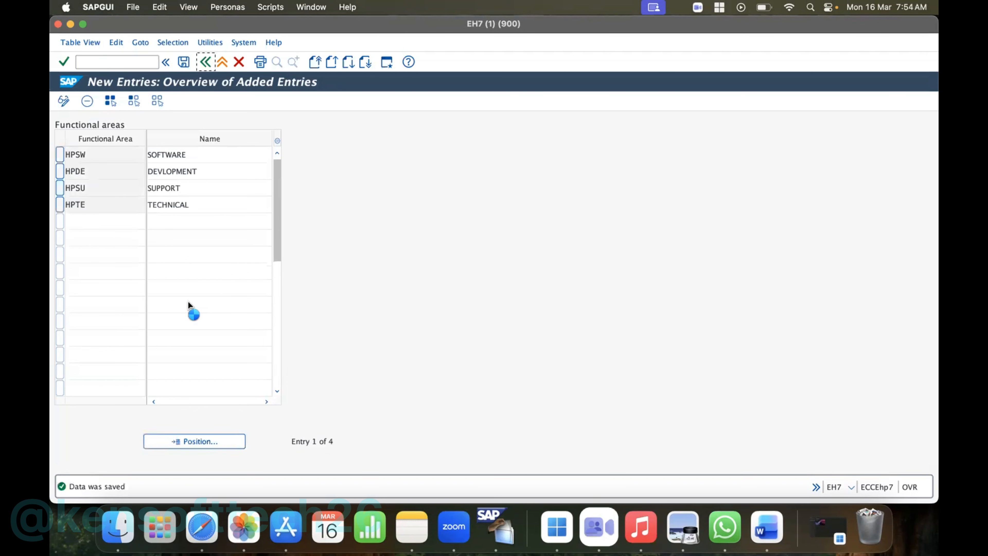
left_click(206, 62)
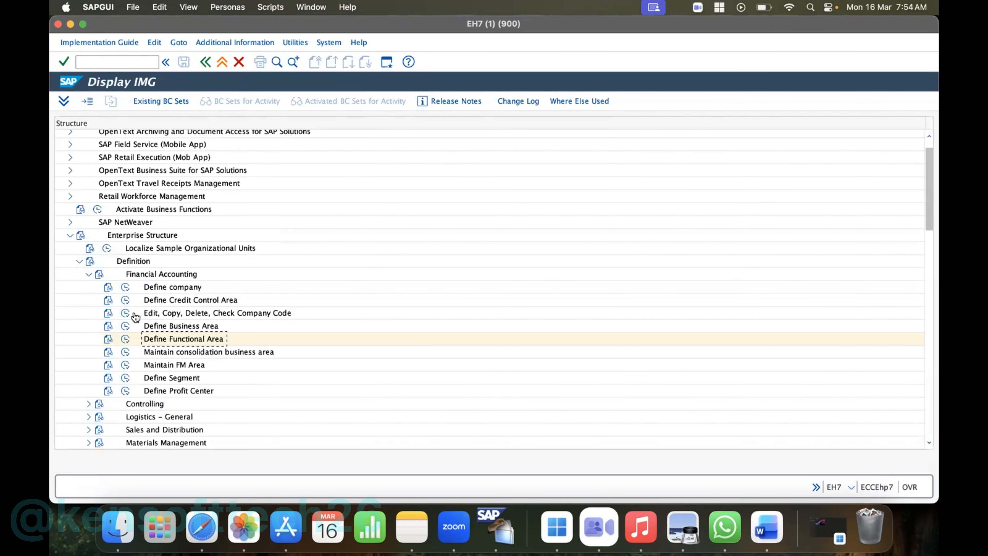
- Create credit control area HP10 with currency INR and a default credit limit of 9999999 for new customers
left_click(126, 313)
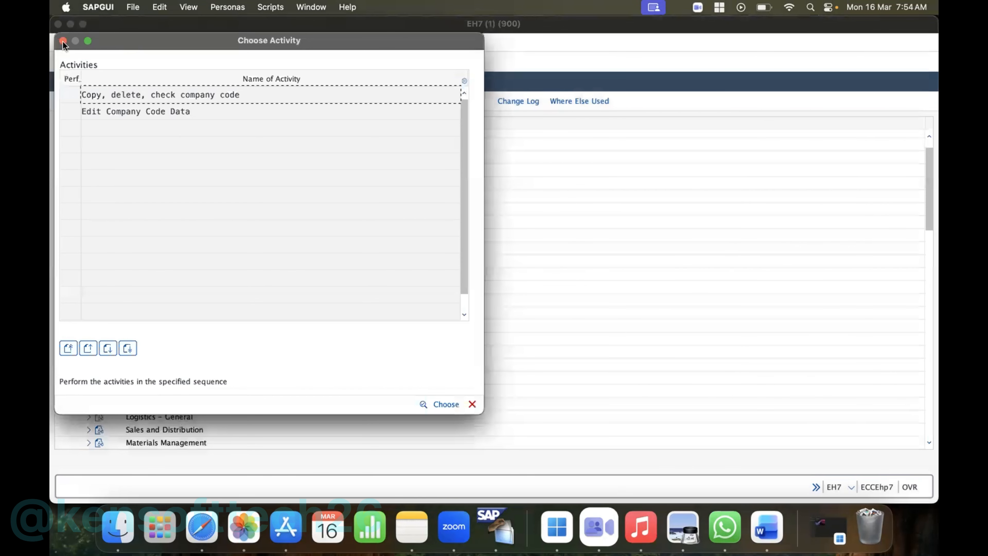
double_click(209, 95)
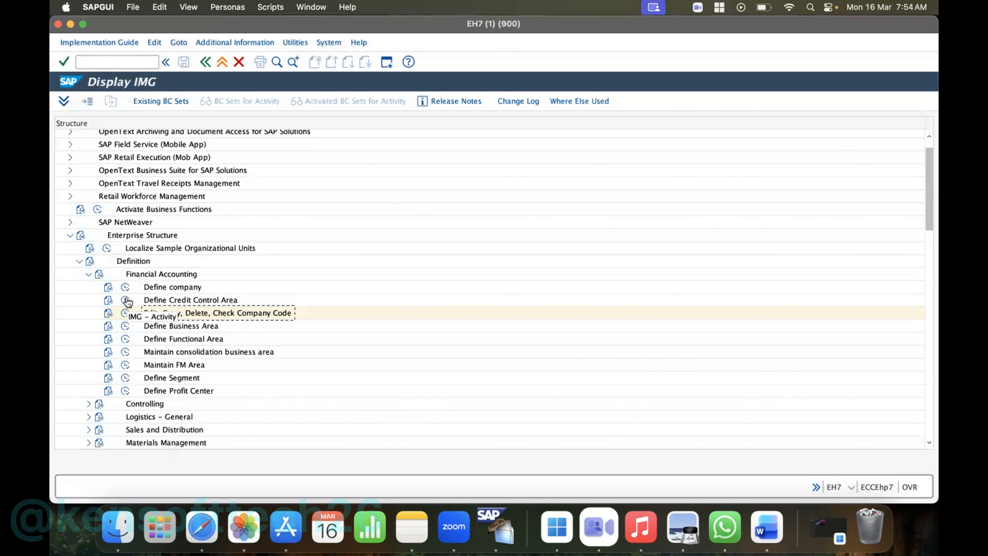
left_click(126, 301)
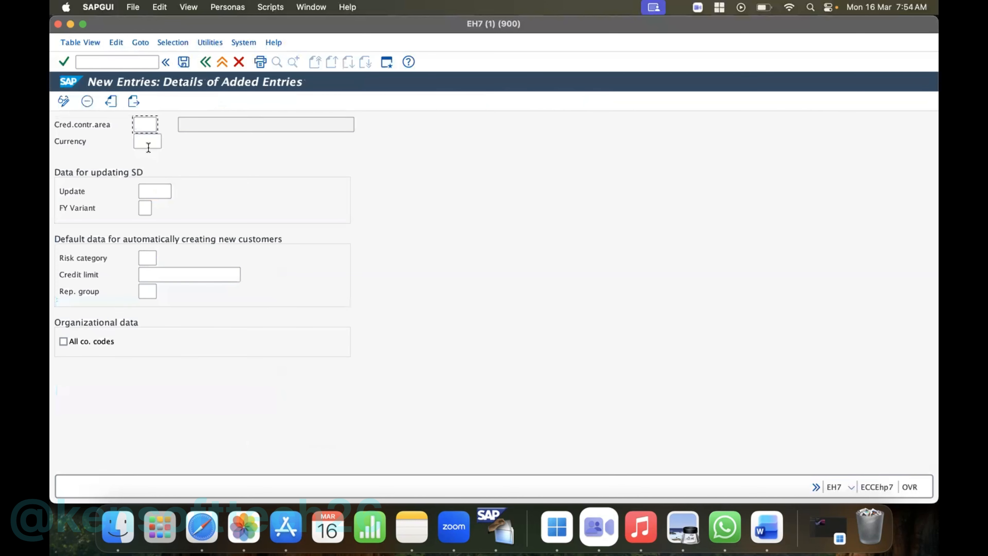
type("HP")
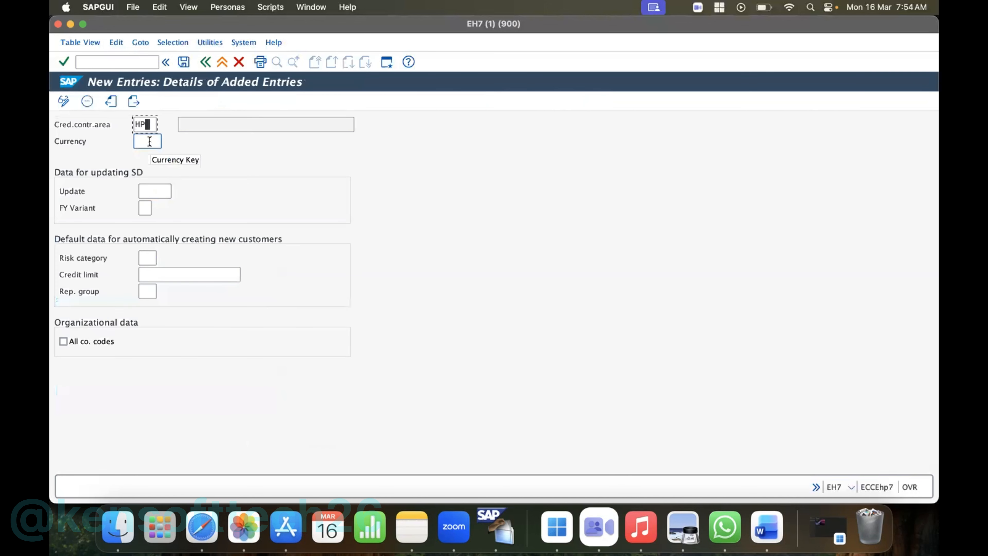
type("10")
left_click(148, 142)
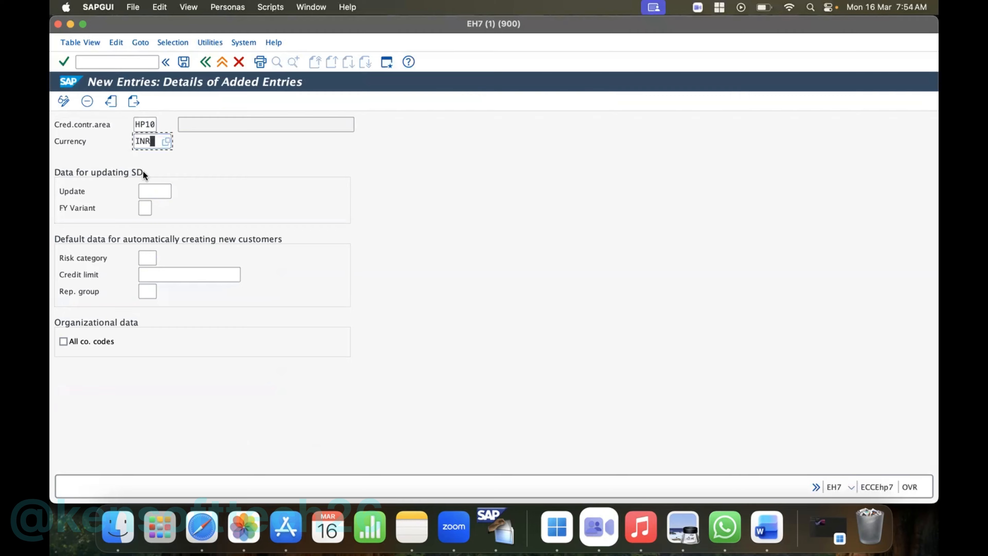
left_click(186, 274)
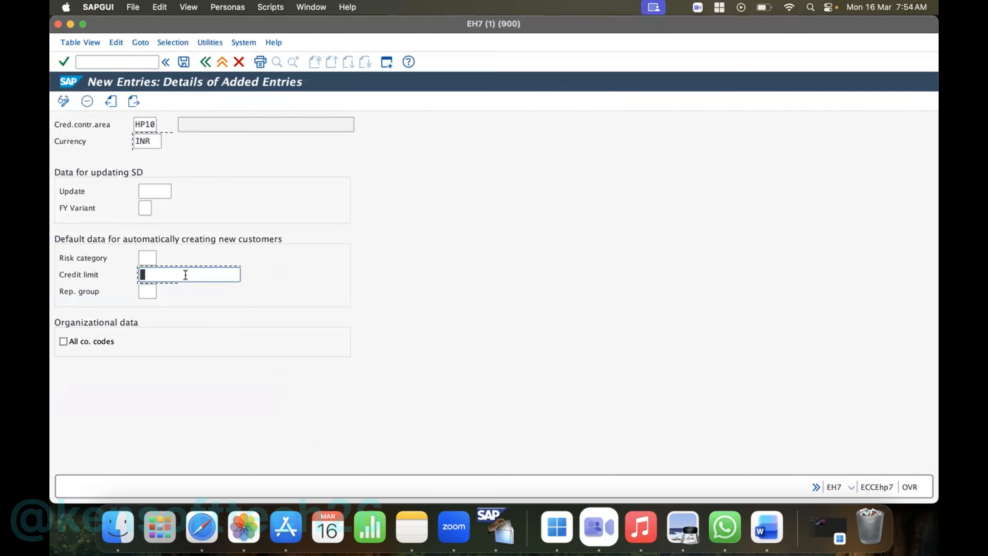
type("9999999")
- Save the credit control area to the HP Inc customizing request and return to the implementation guide structure
key("super+s")
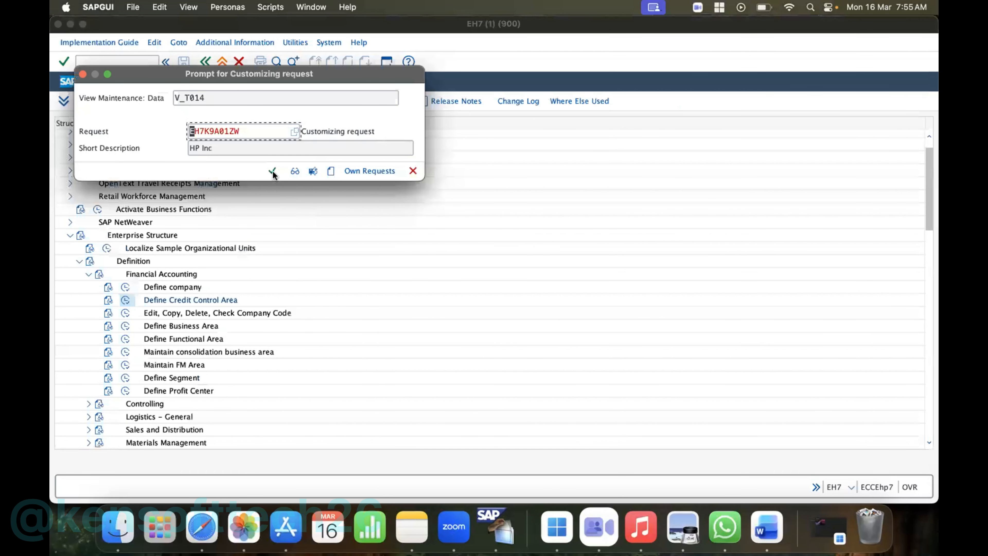
left_click(272, 171)
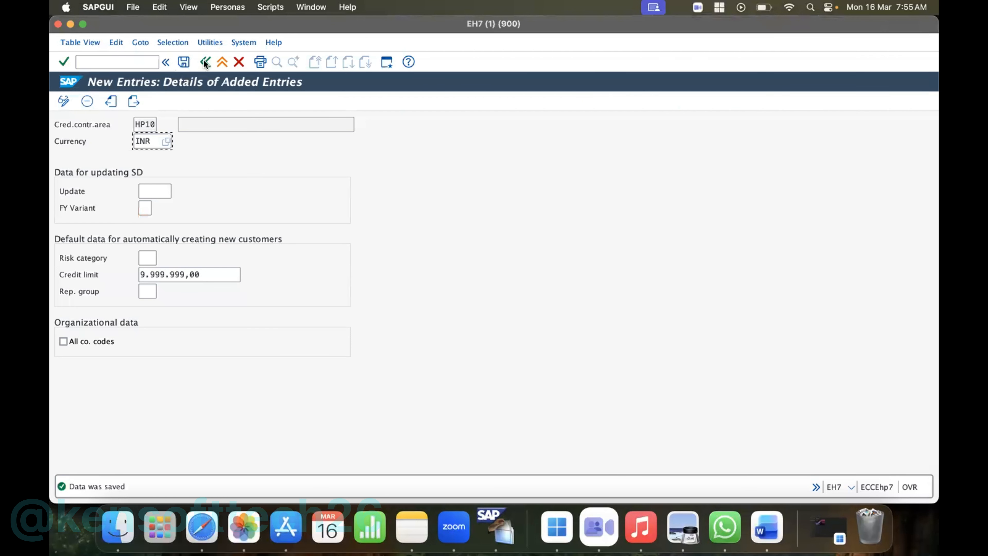
left_click(204, 62)
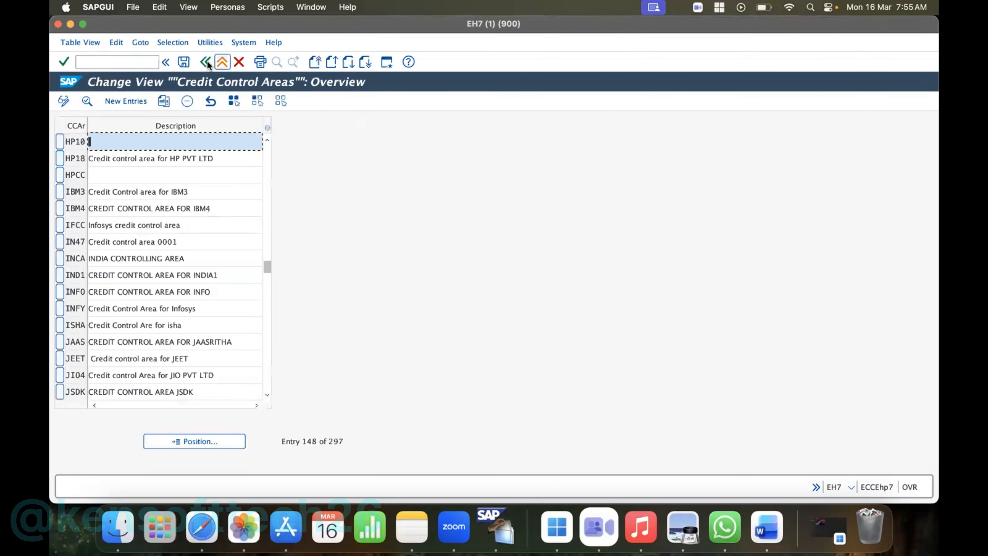
left_click(206, 62)
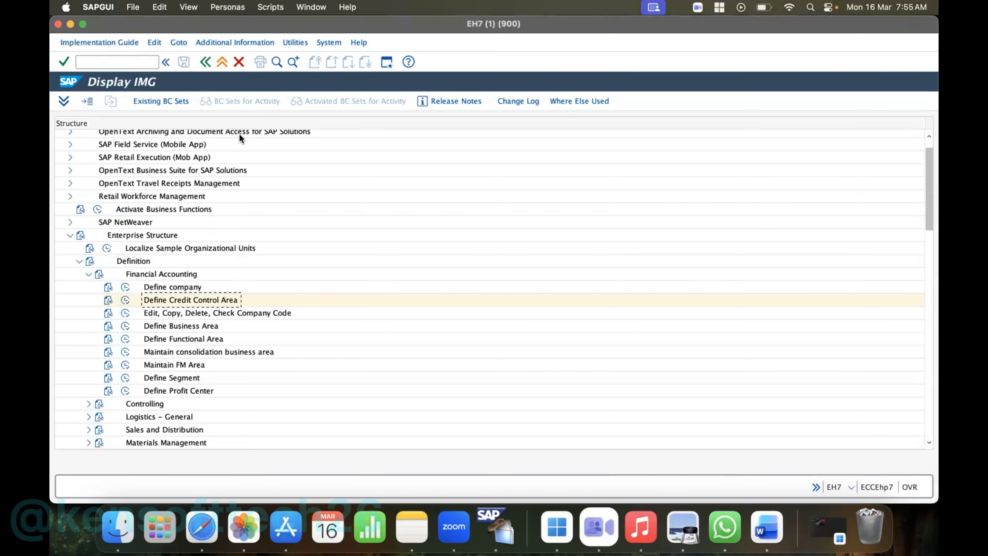
- Collapse the Definition branch of Enterprise Structure and expand Financial Accounting under Assignment
left_click(87, 274)
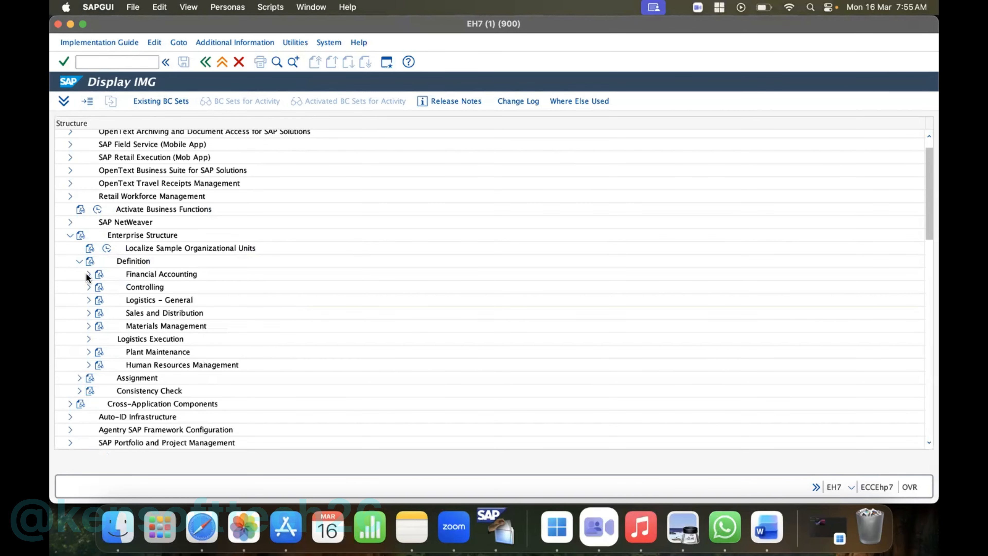
left_click(78, 261)
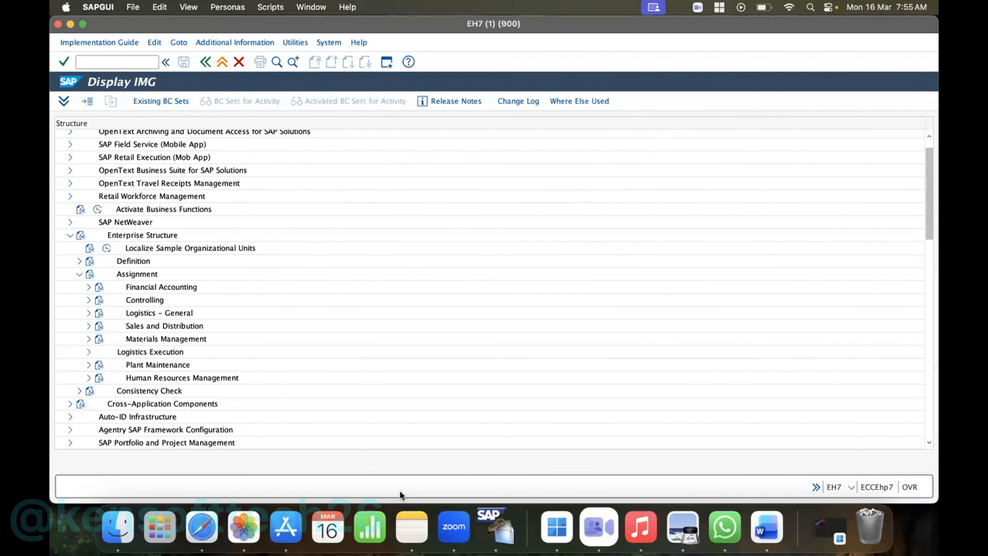
left_click(460, 524)
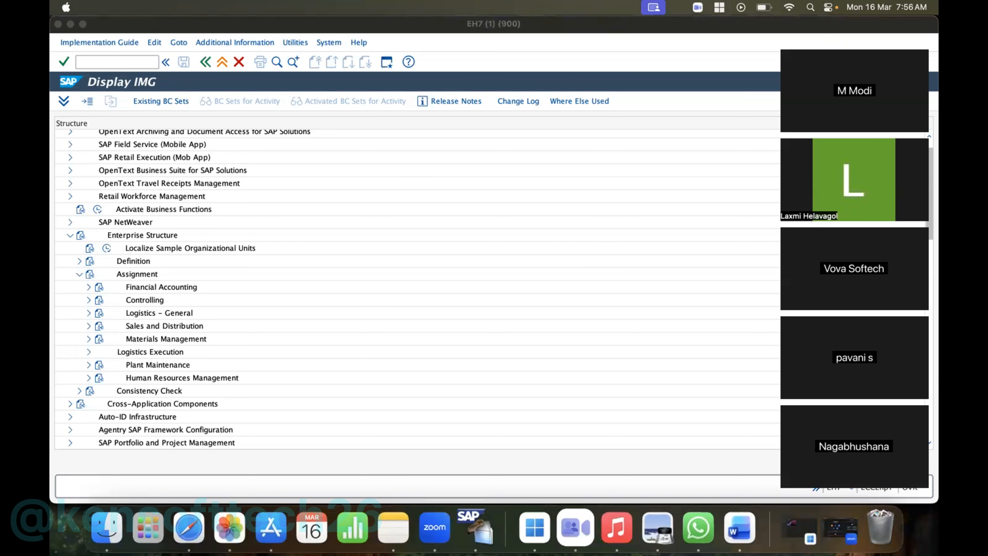
left_click(800, 45)
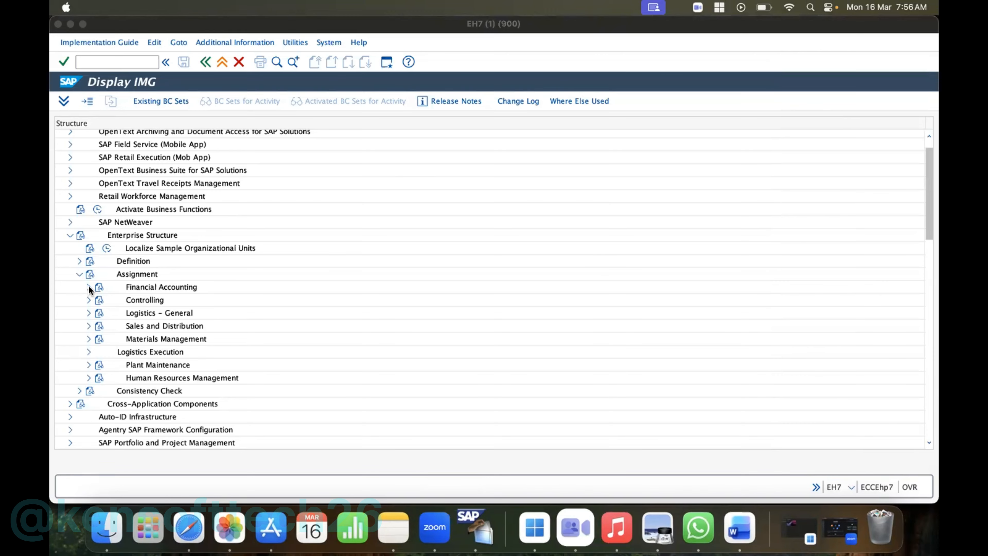
left_click(141, 297)
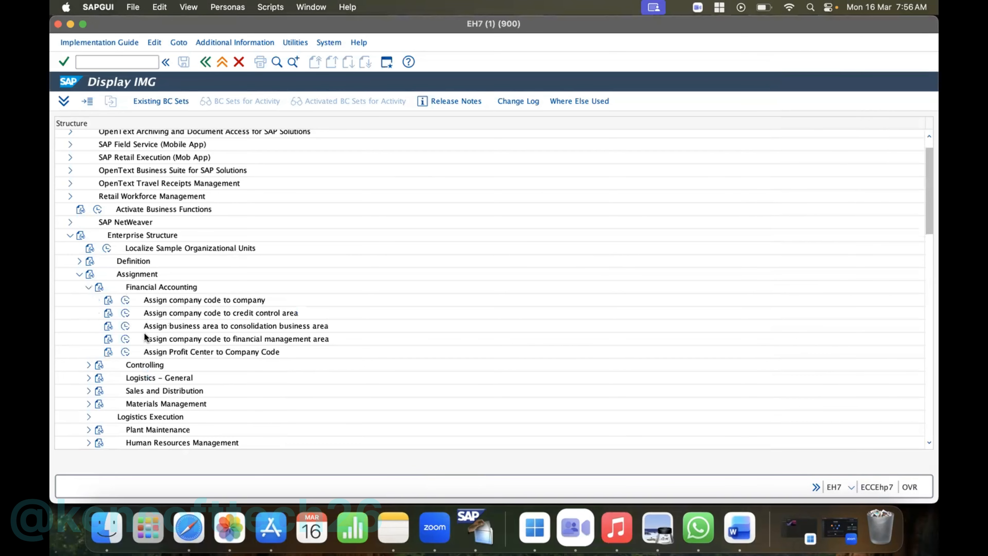
- Locate company code HP10 in the company code to company assignment and assign it to company HP10
left_click(127, 303)
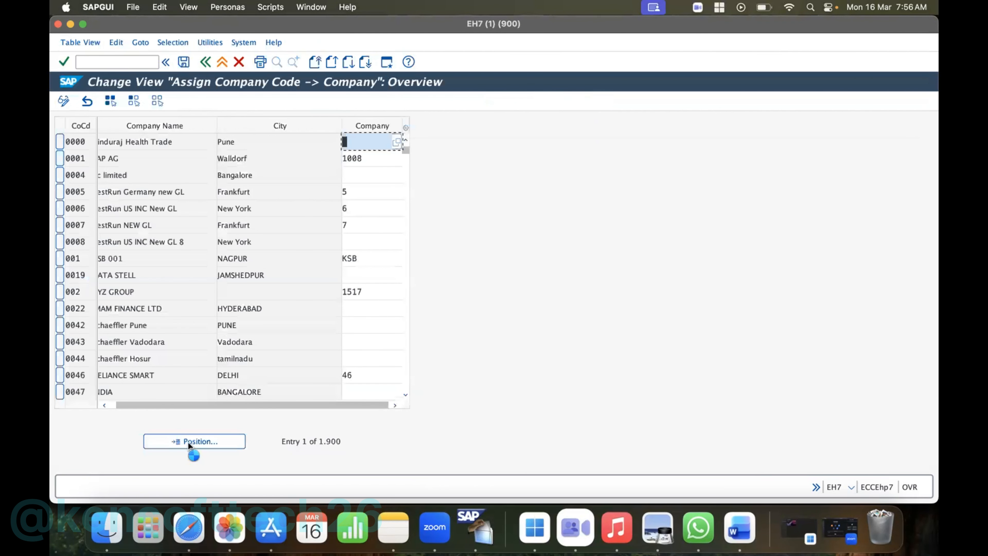
left_click(188, 442)
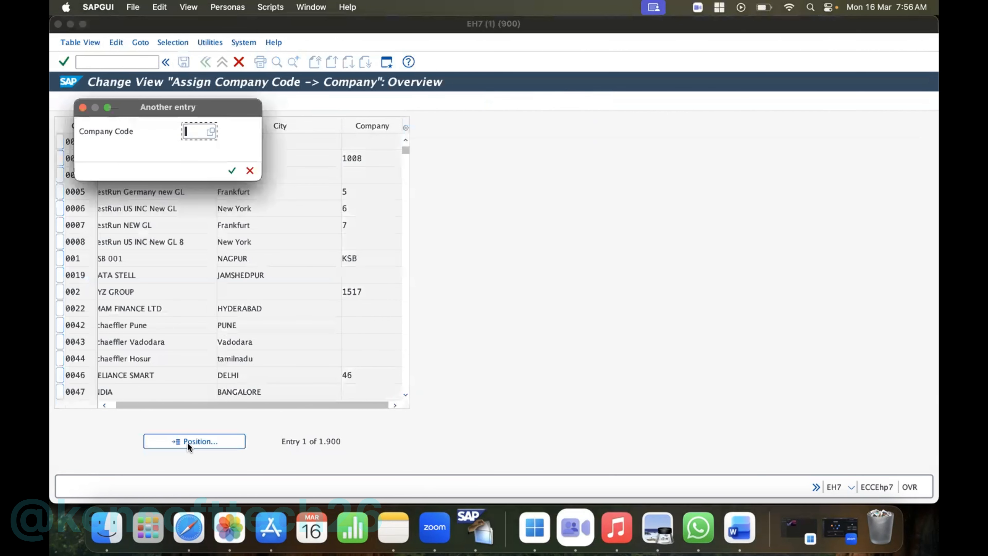
type("HP10")
key("Return")
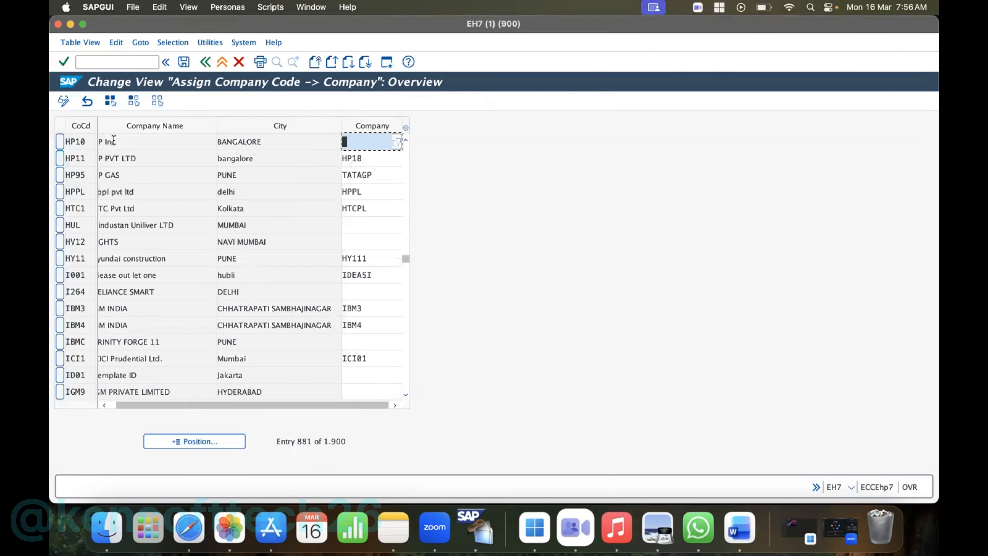
left_click(131, 142)
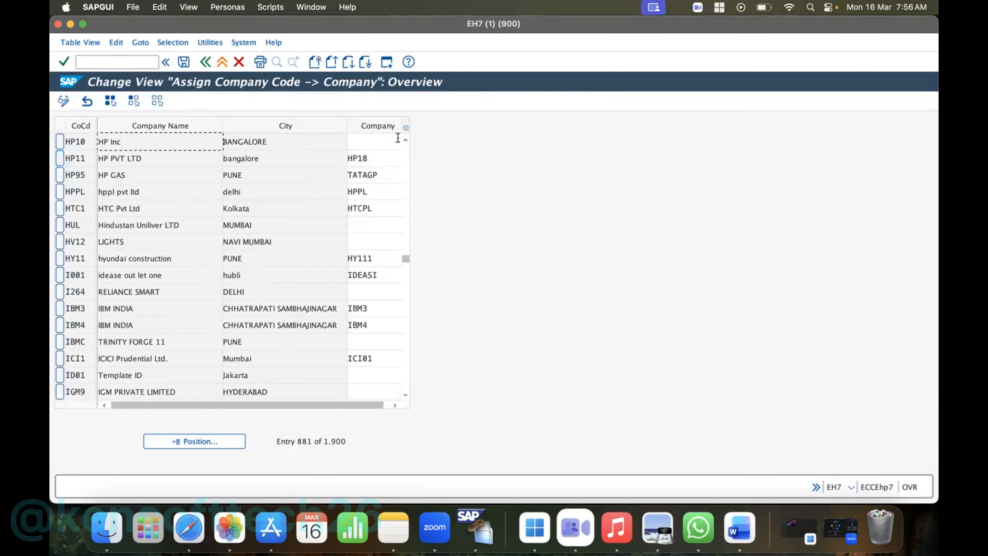
left_click(380, 144)
type("HP1")
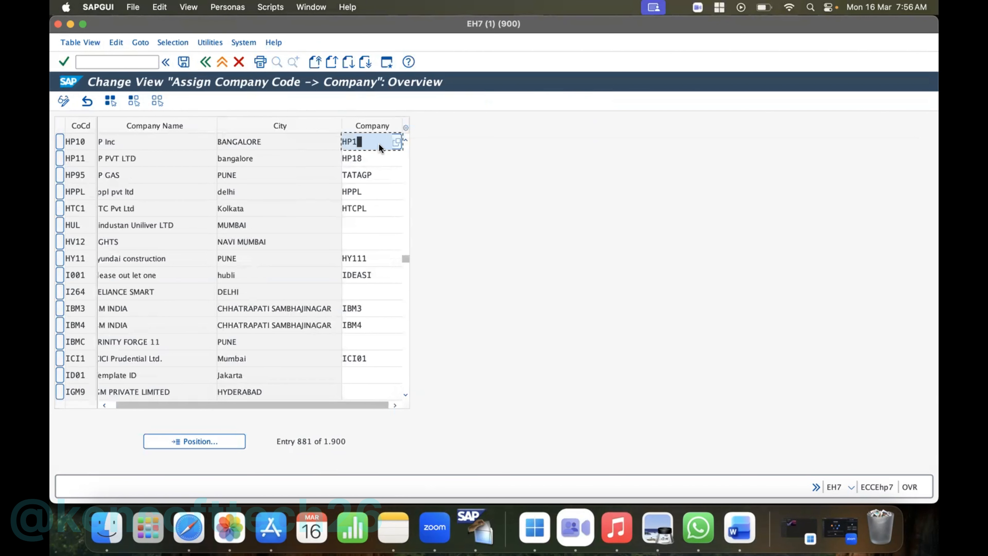
type("0")
- Save the company assignment and return to the implementation guide structure
left_click(184, 61)
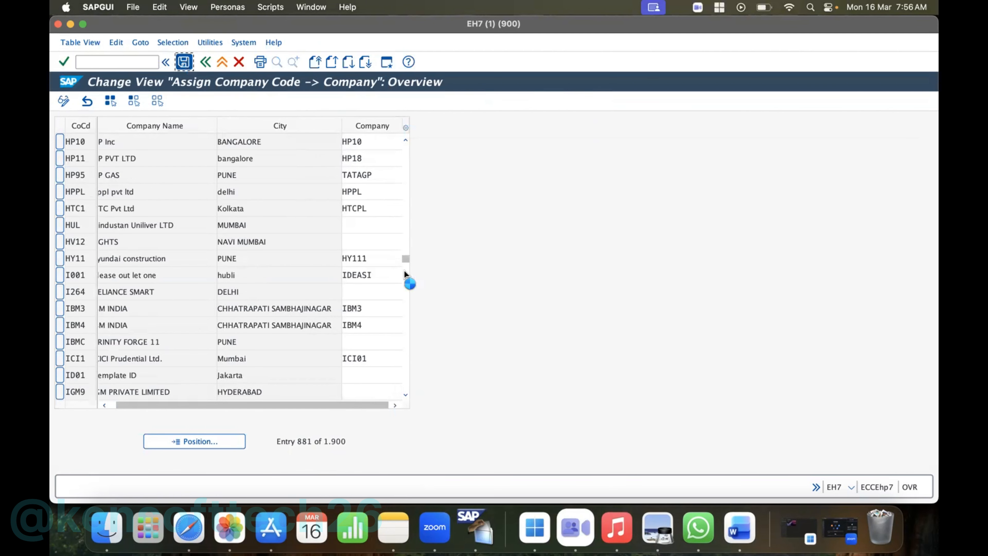
left_click(205, 62)
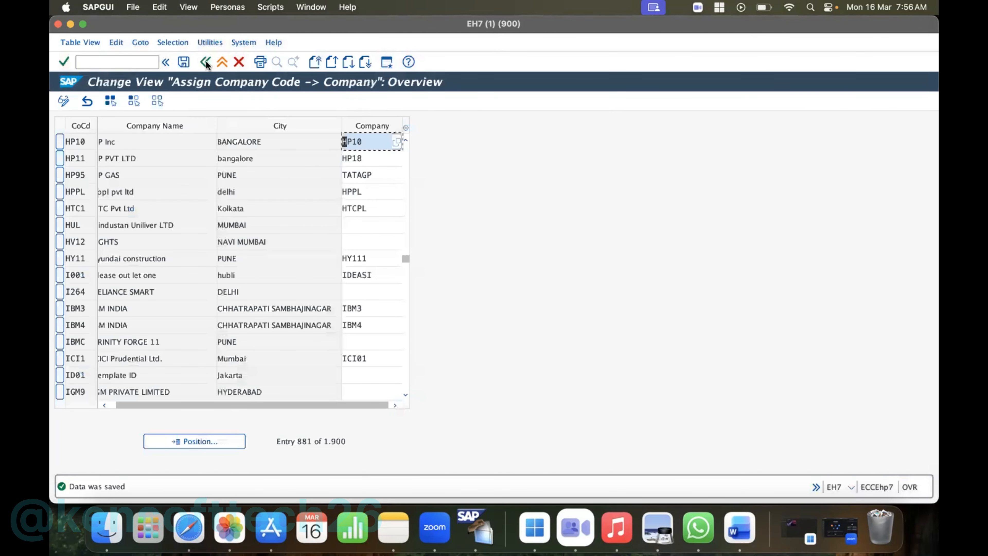
left_click(205, 61)
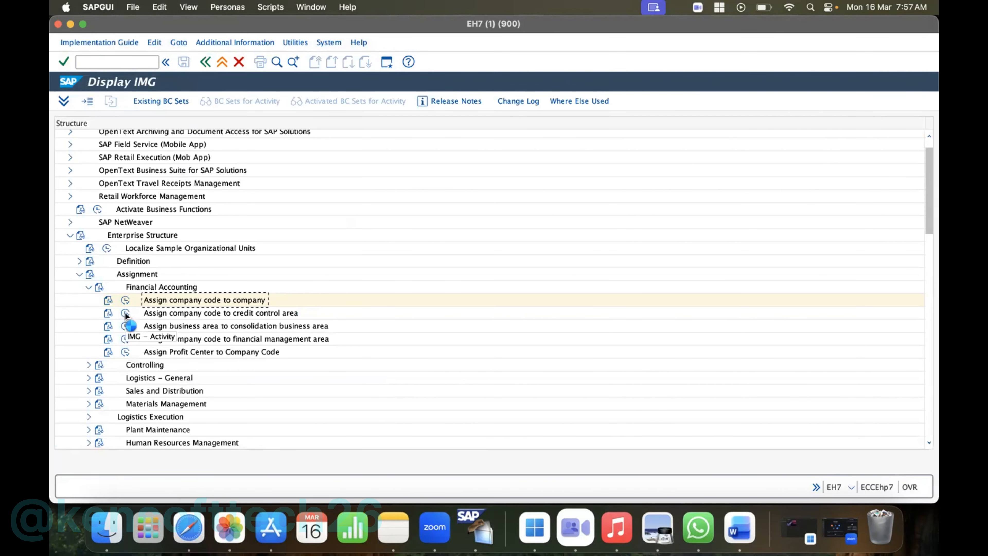
- Locate company code HP10 in the credit control area assignment and assign it to credit control area HP10
left_click(125, 314)
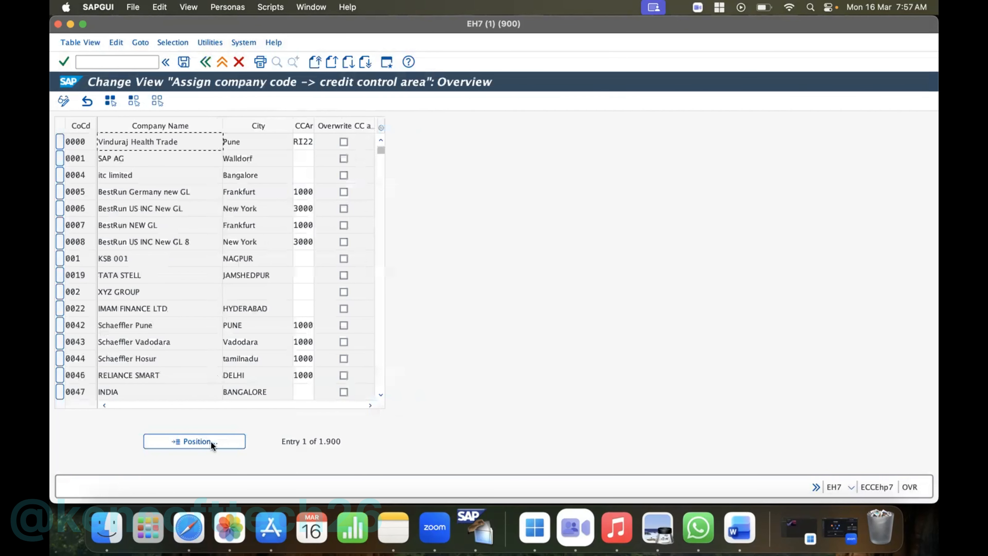
left_click(205, 442)
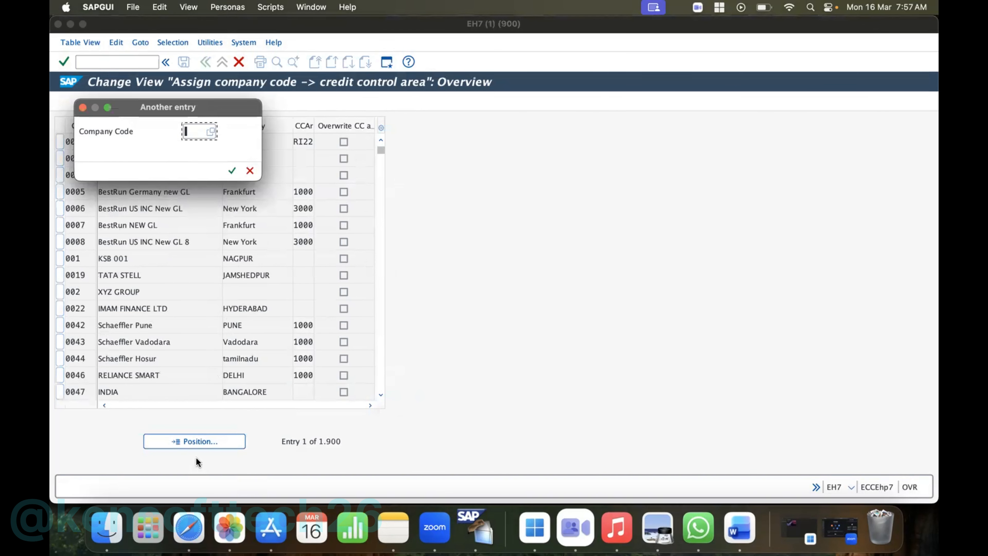
type("HP10")
key("Return")
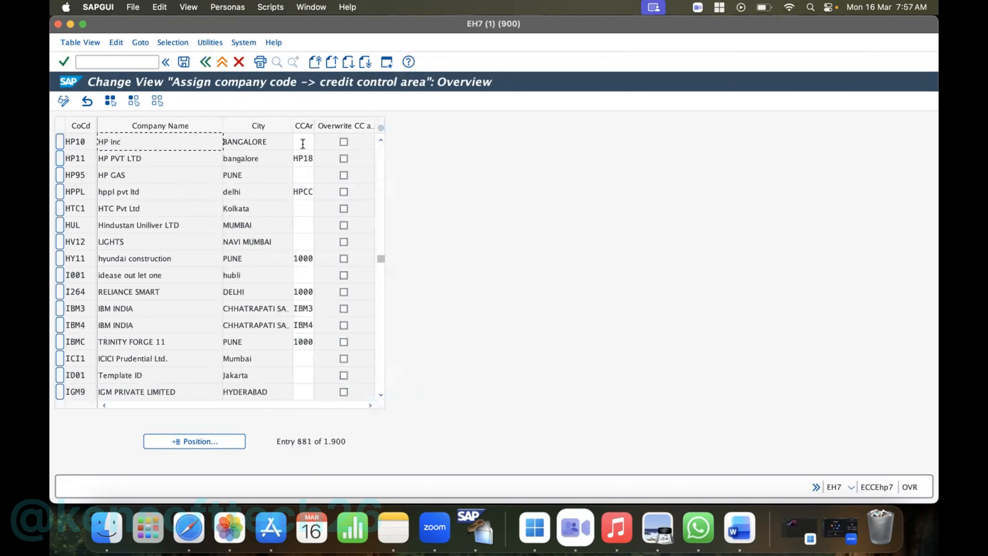
left_click(303, 144)
type("HP10")
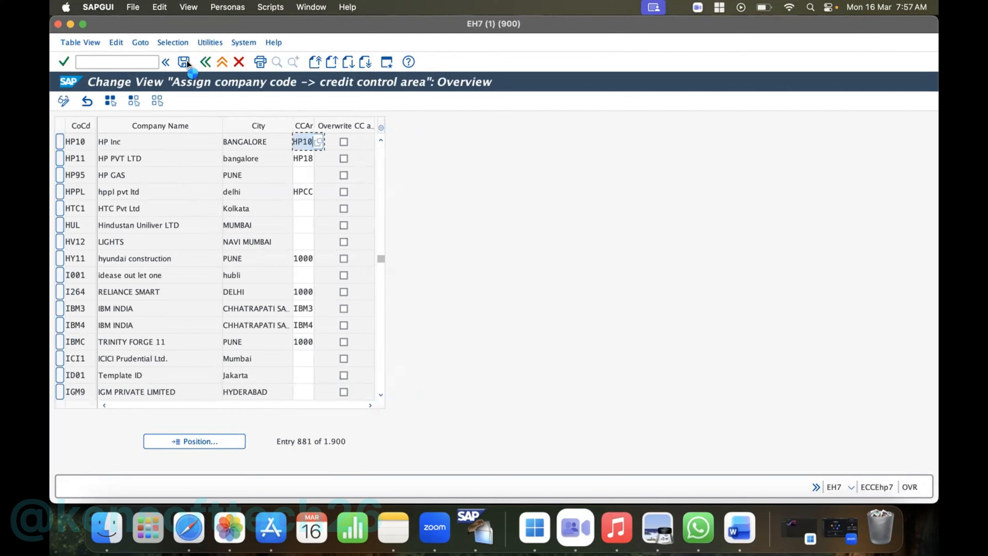
- Save the credit control area assignment to the HP Inc customizing request and return to the implementation guide structure
left_click(185, 62)
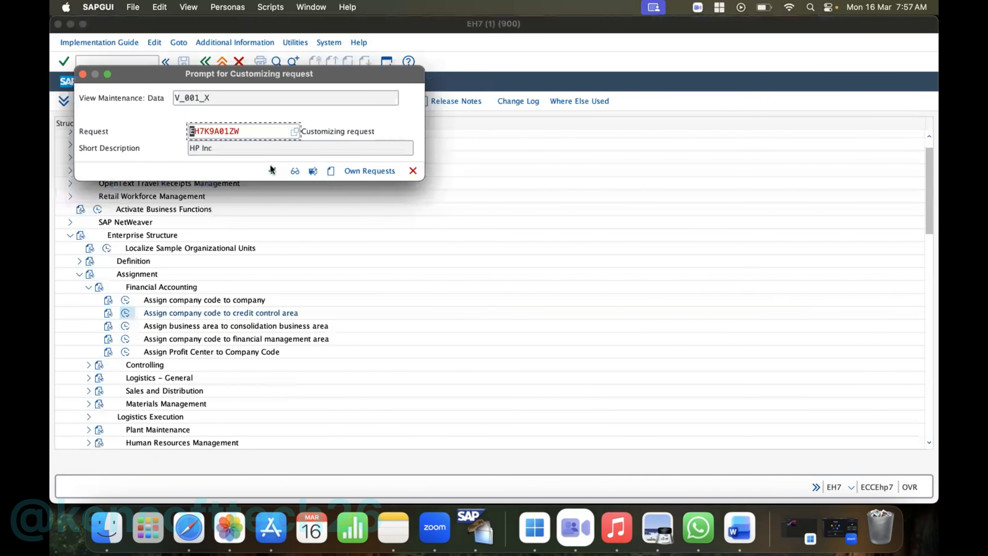
left_click(273, 170)
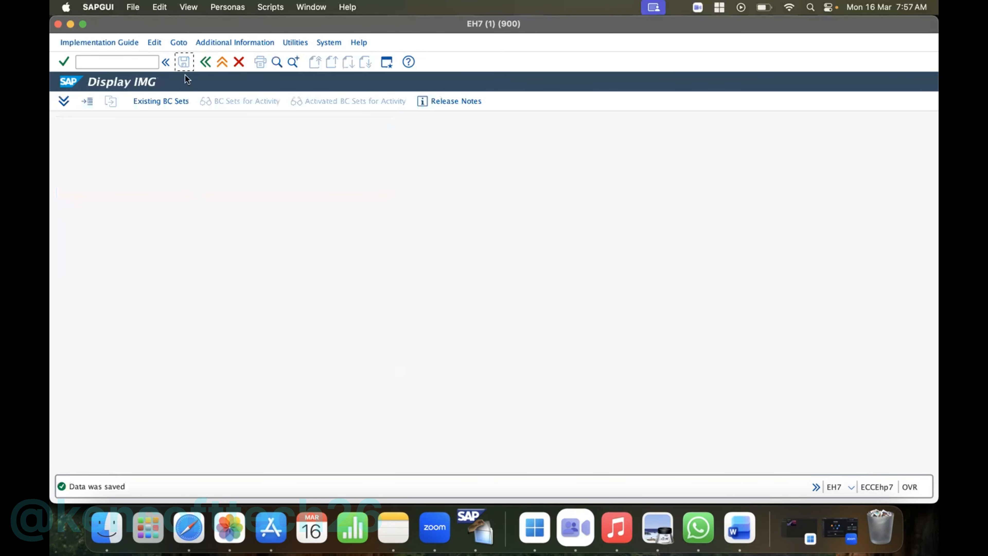
left_click(207, 61)
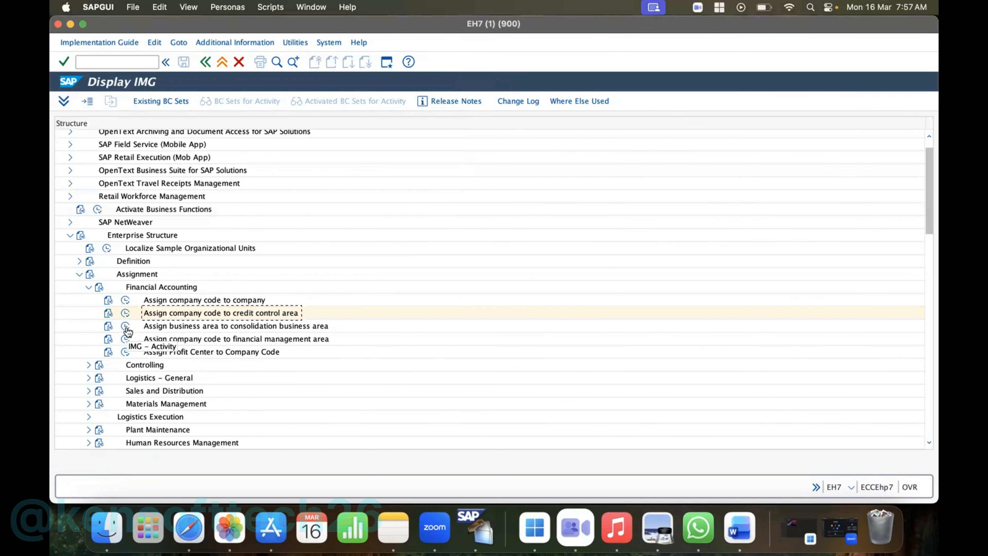
- Locate business area HPBA in the consolidation business area assignment, examine the available consolidation business areas, and leave without assigning one
left_click(126, 328)
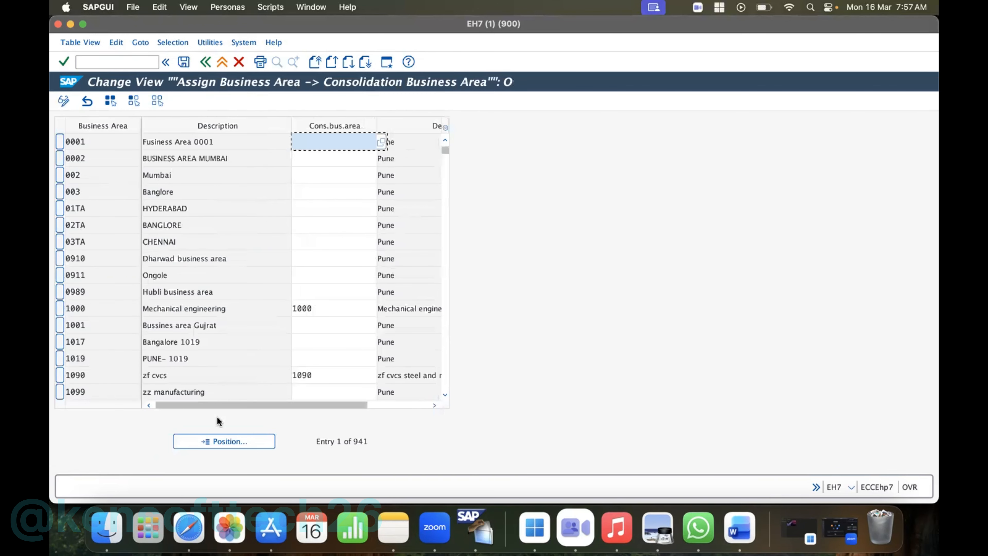
left_click(230, 441)
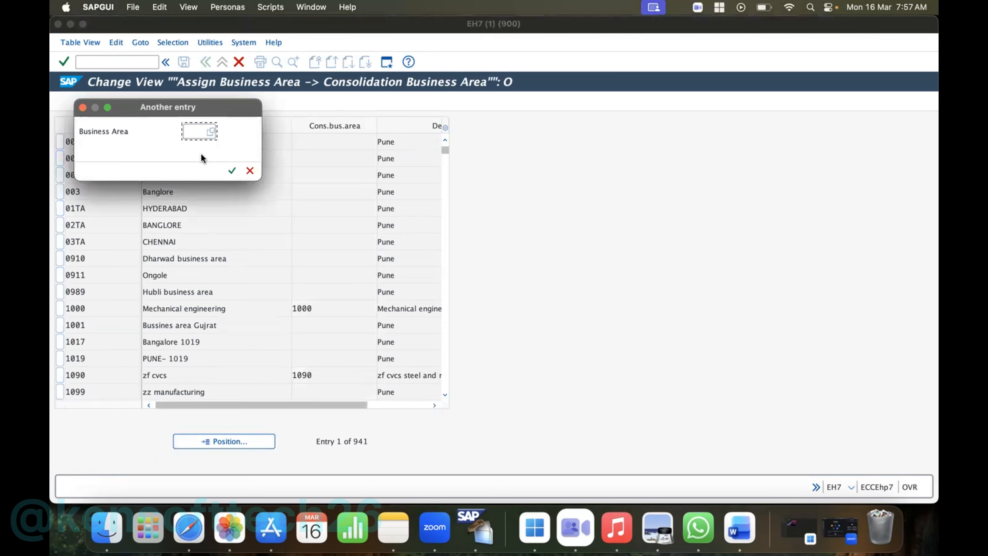
type("HPB")
key("Return")
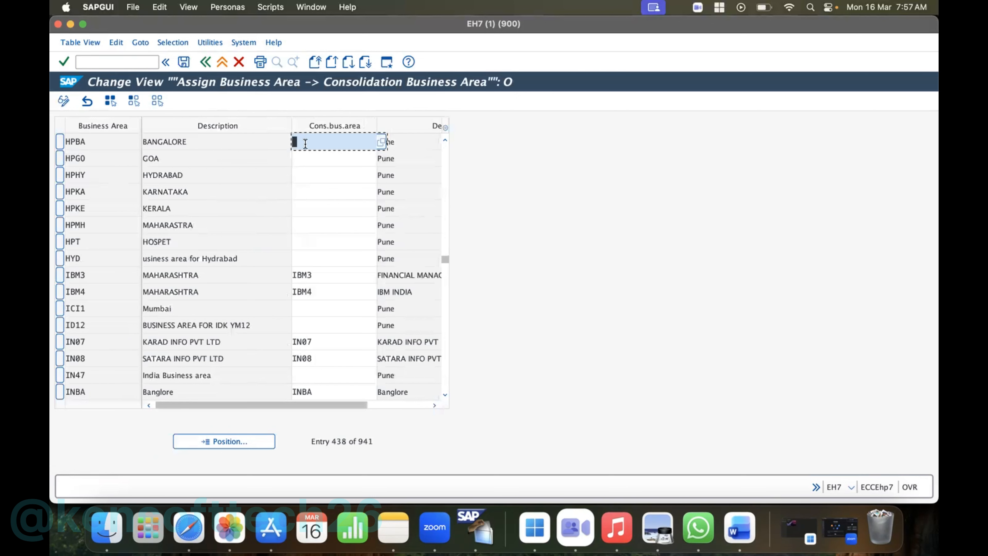
scroll(289, 169, "right", 3)
scroll(289, 170, "left", 3)
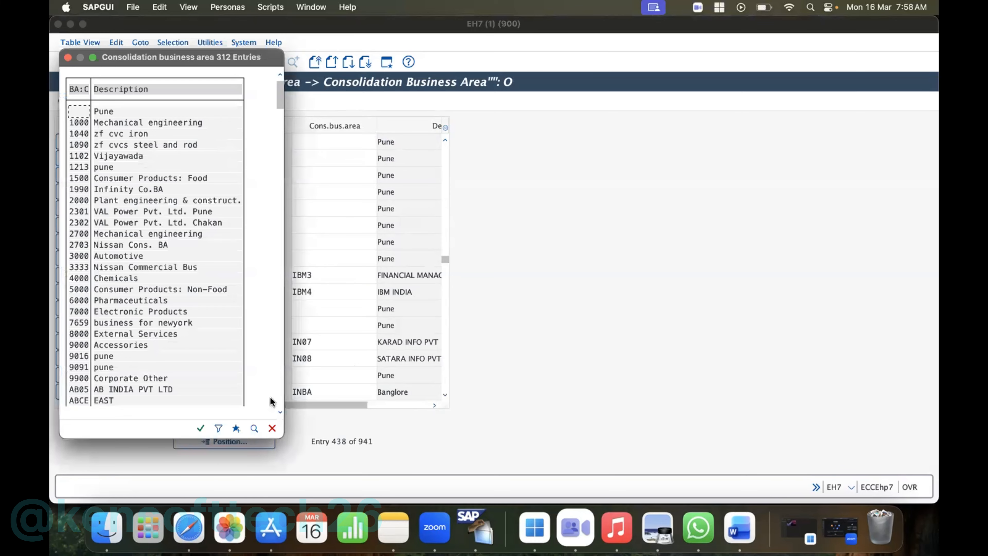
key("Escape")
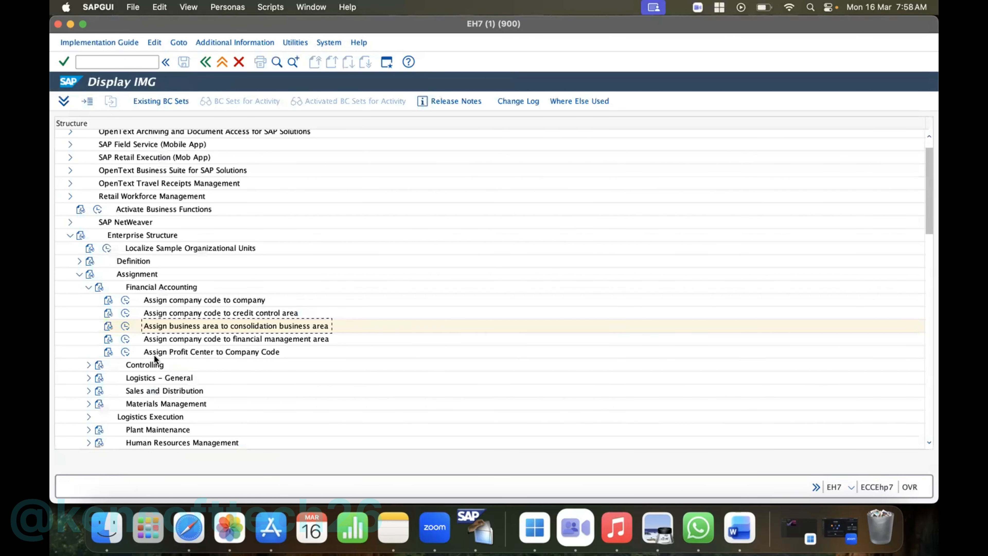
- Collapse the enterprise structure and open fiscal year variant maintenance under the ledger settings of Financial Accounting Global Settings (New)
left_click(89, 287)
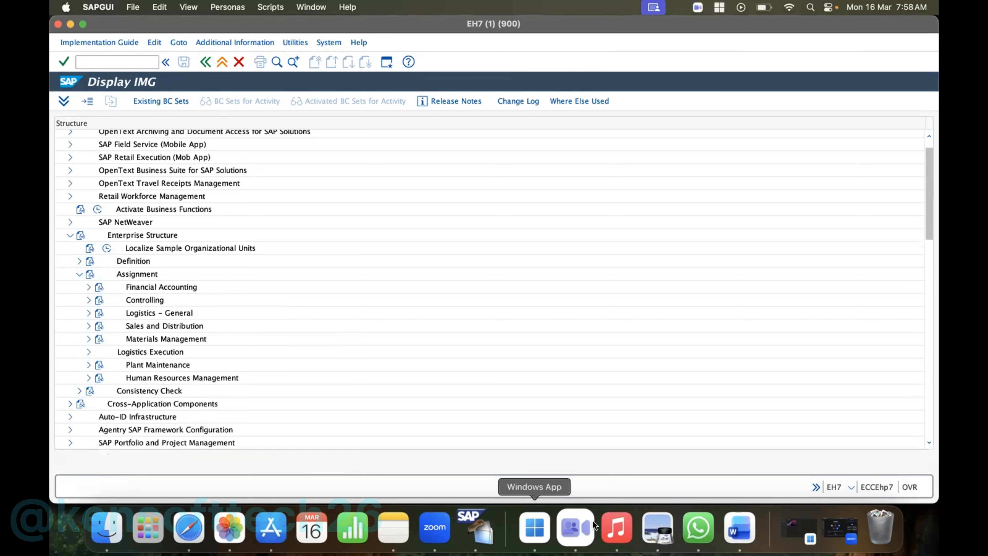
left_click(70, 236)
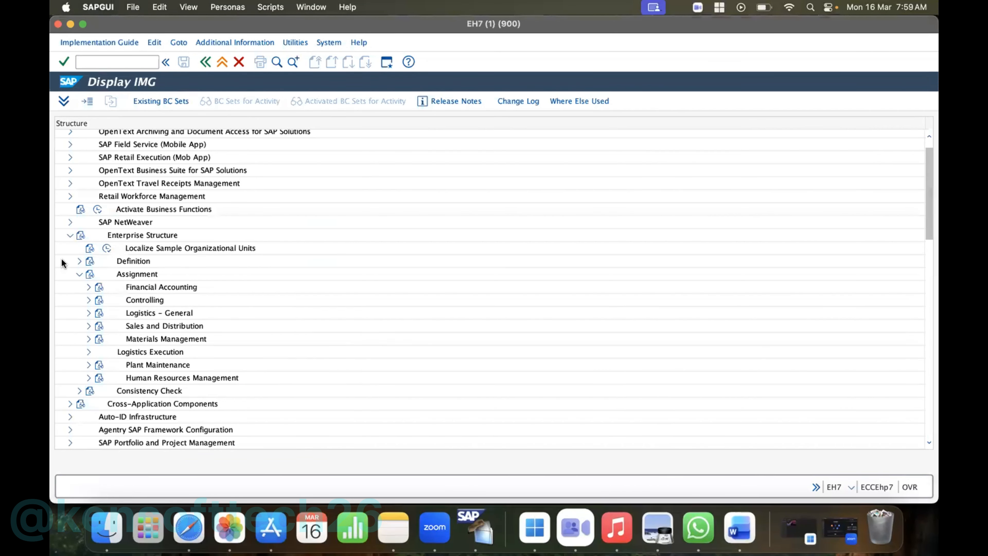
left_click_drag(930, 175, 927, 146)
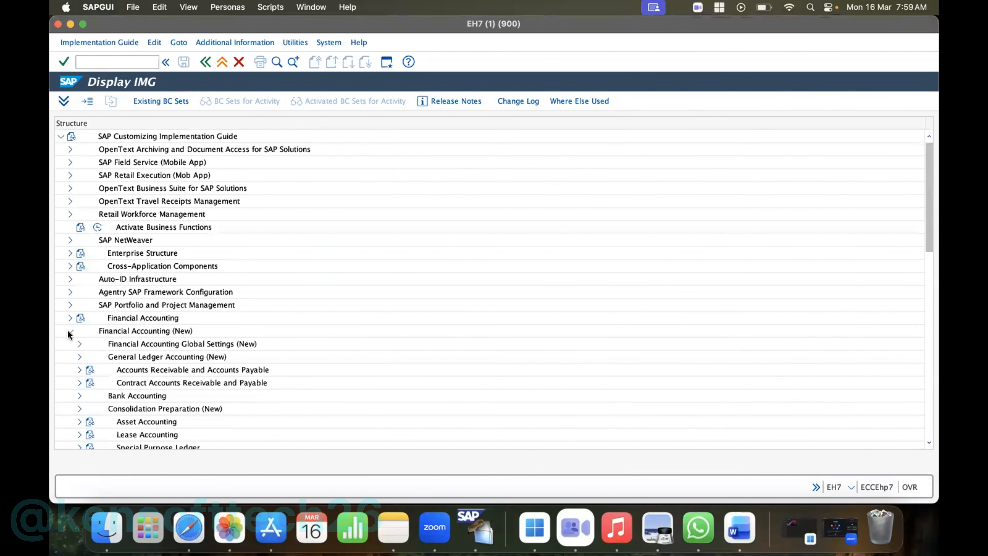
left_click(78, 356)
left_click(79, 314)
left_click(79, 300)
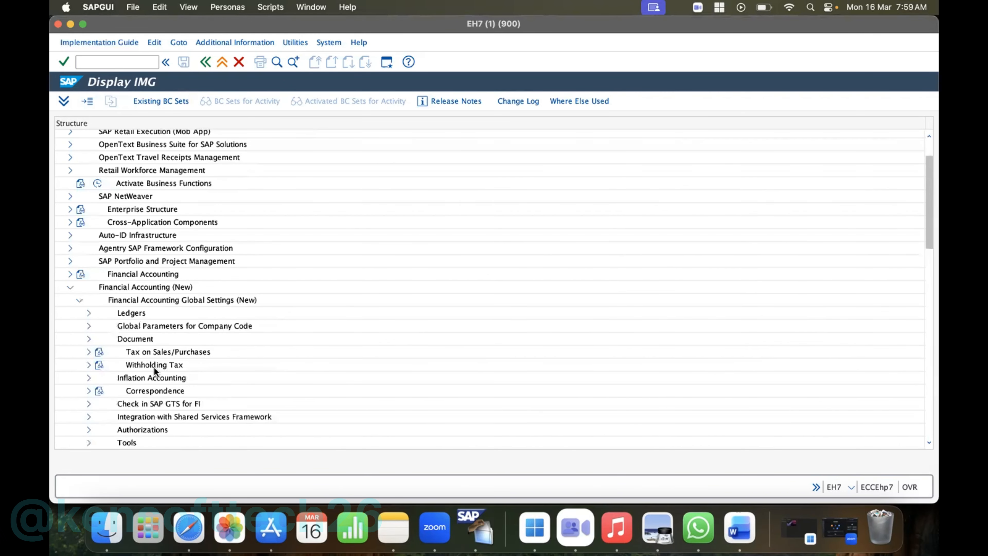
left_click(88, 313)
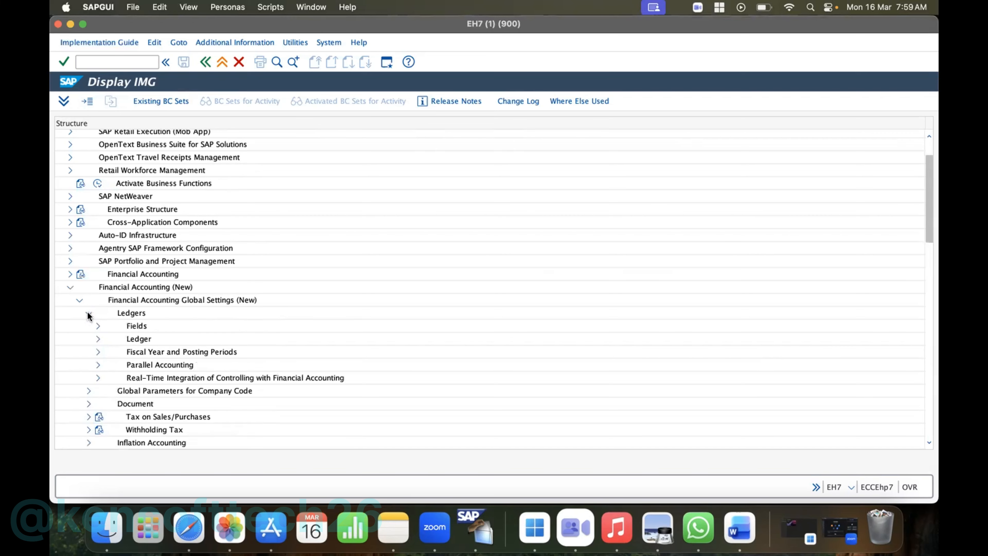
left_click(98, 352)
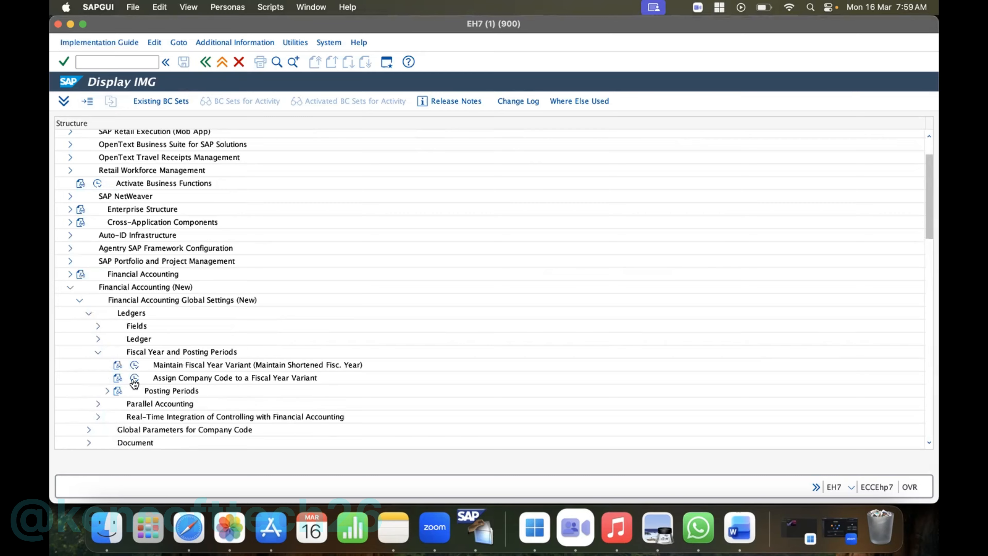
left_click(134, 365)
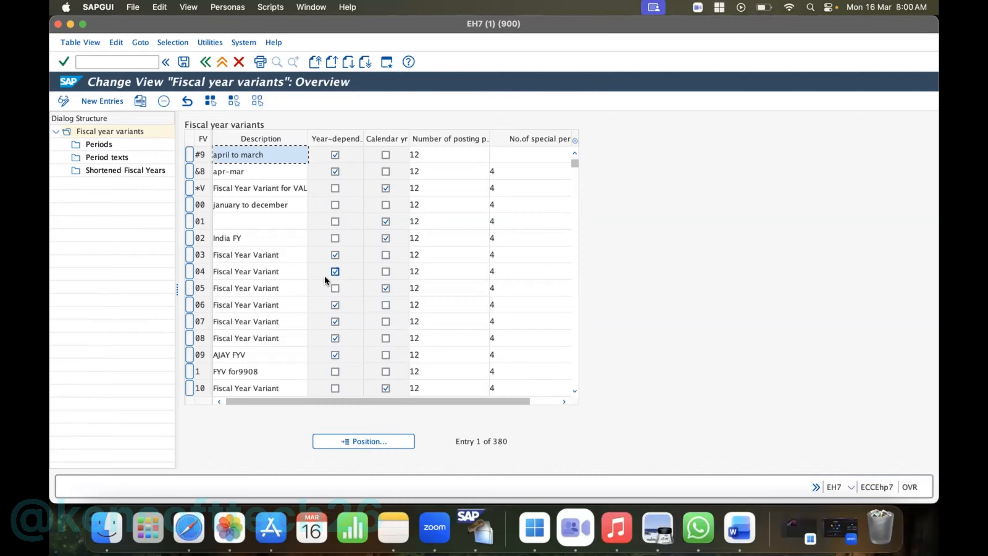
- Find fiscal year variant 17 (april/march) in the list and start copying it
left_click(573, 392)
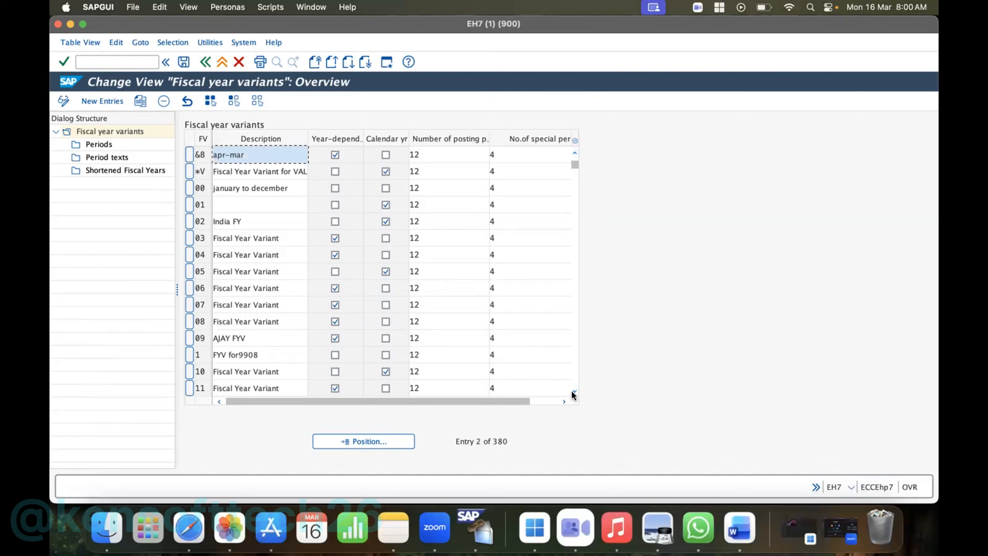
left_click(572, 392)
left_click(573, 392)
left_click(572, 392)
left_click(572, 392)
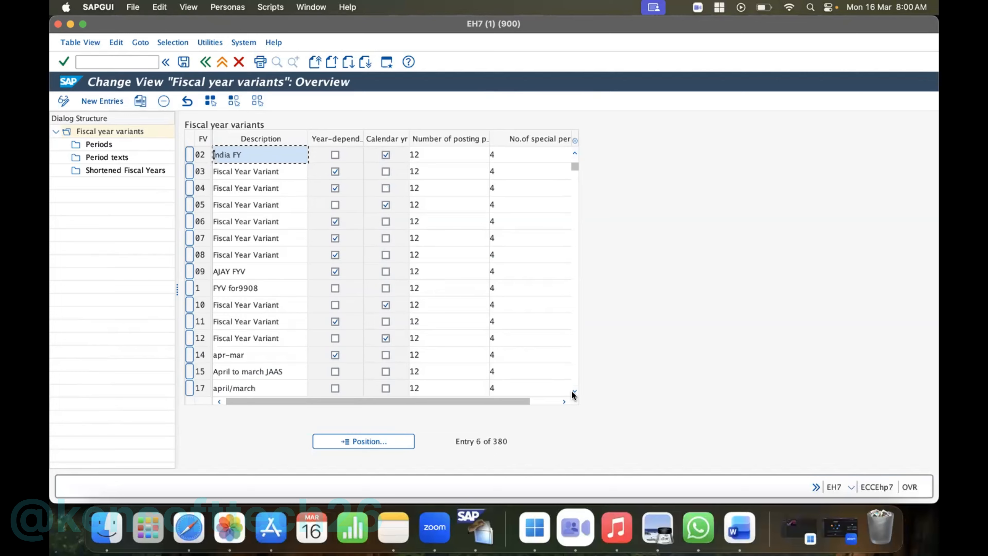
left_click(573, 392)
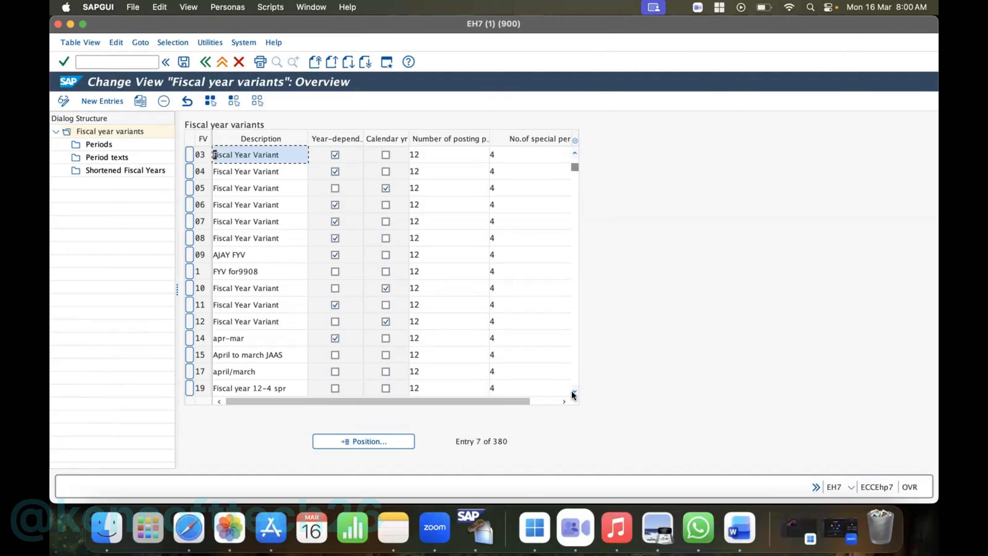
left_click(574, 392)
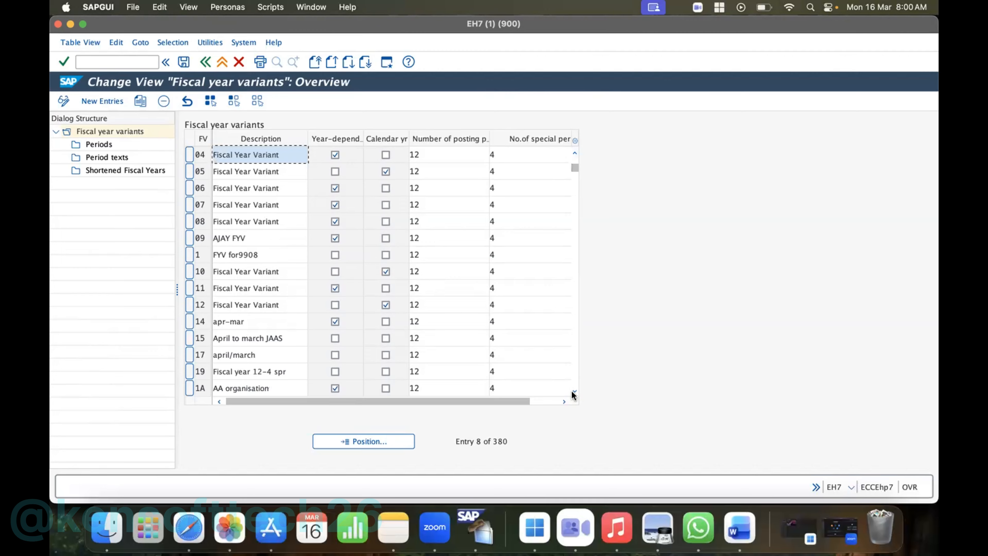
left_click(190, 353)
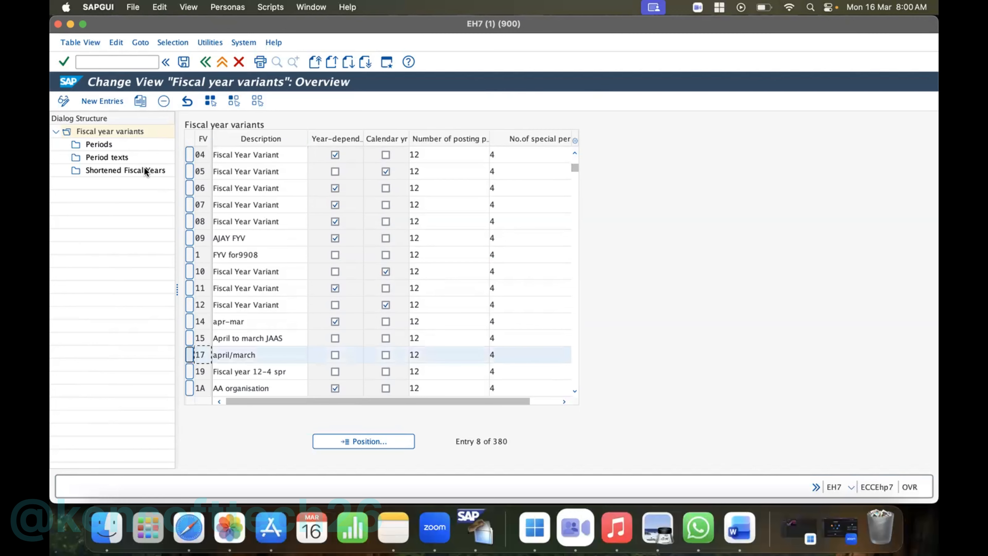
left_click(139, 101)
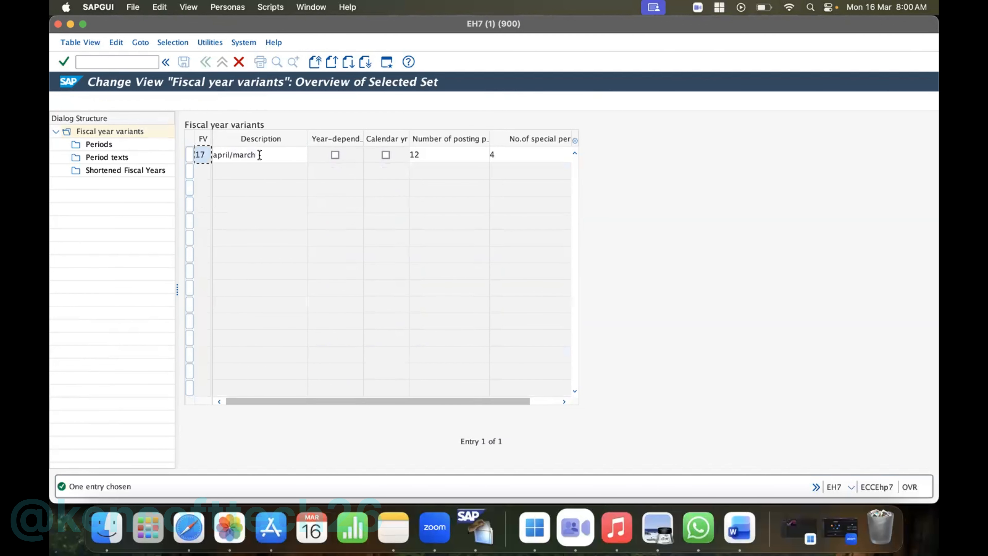
- Try to create the copied fiscal year variant as HP with description HP10 FY APR-MARCH, and discard the entry
left_click(206, 155)
key("BackSpace")
key("BackSpace")
type("HP")
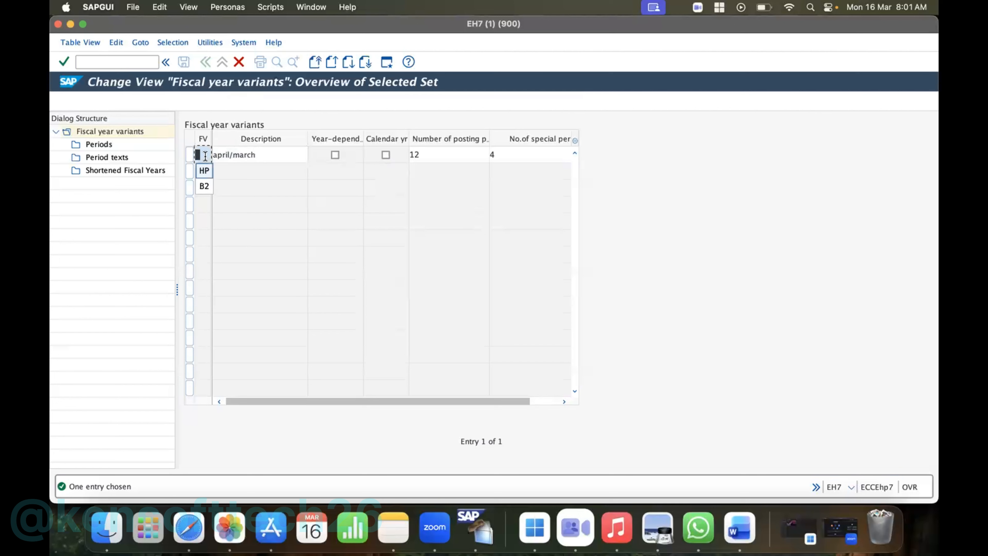
left_click(265, 161)
key("BackSpace")
key("BackSpace")
key("BackSpace")
key("BackSpace")
key("BackSpace")
key("BackSpace")
key("BackSpace")
key("BackSpace")
key("BackSpace")
key("BackSpace")
key("BackSpace")
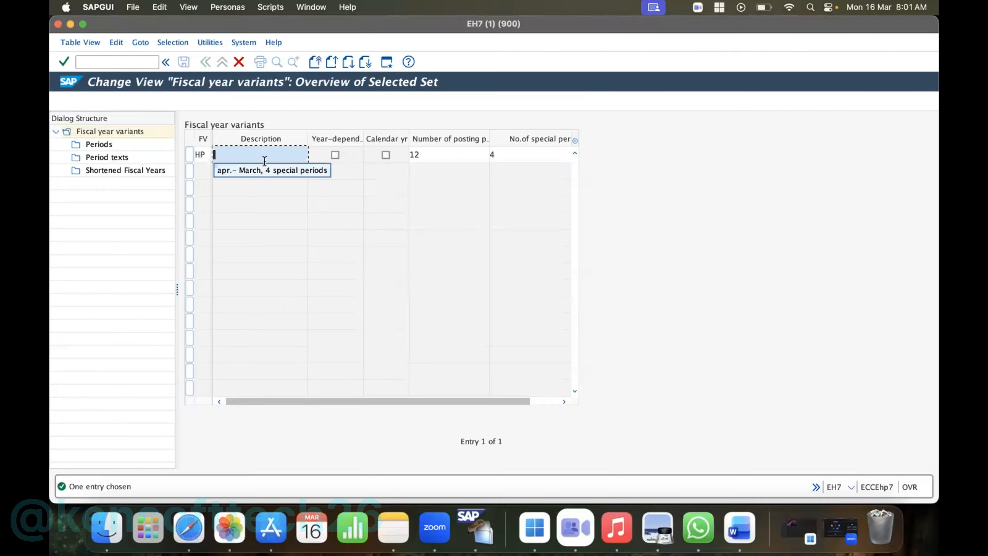
type("HP")
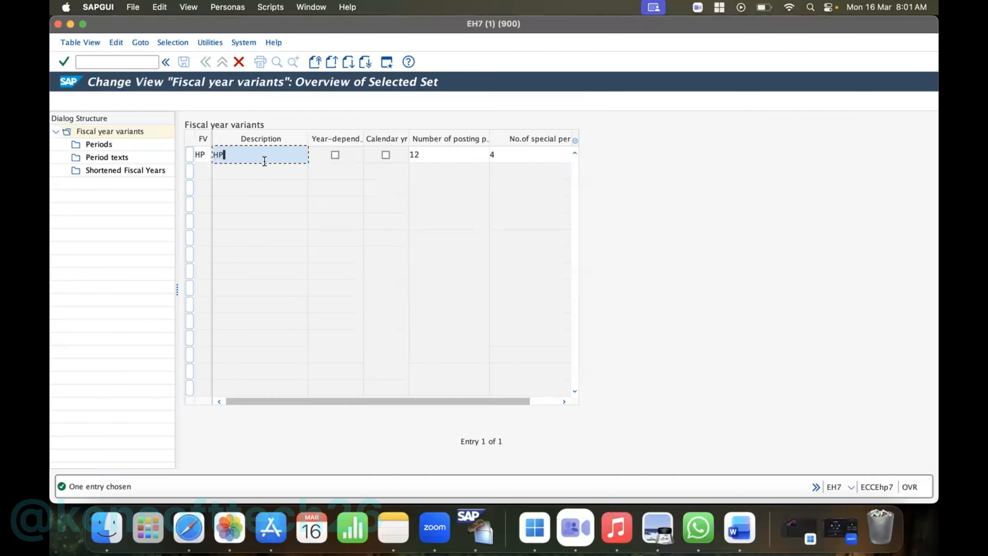
type("10 FY APR-MARCH")
key("Return")
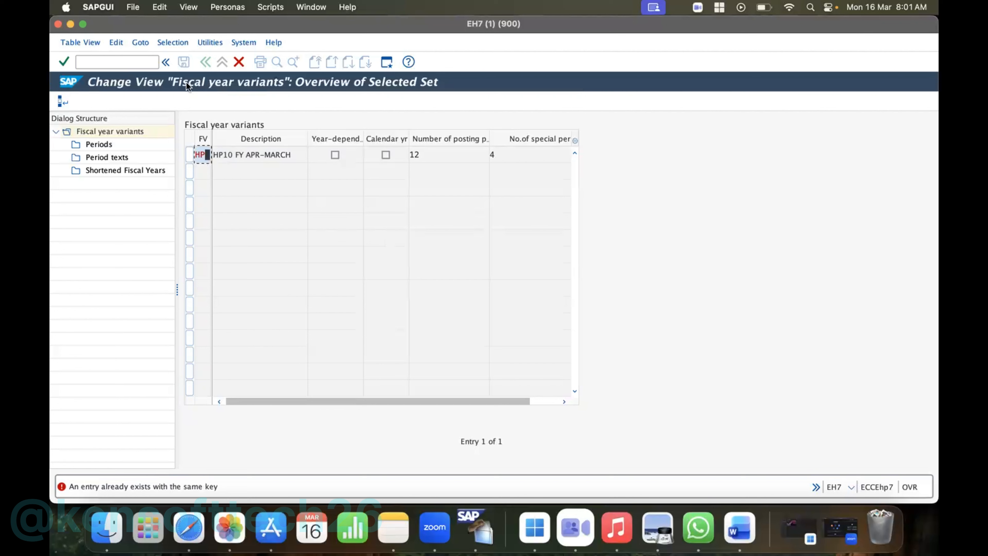
left_click(167, 61)
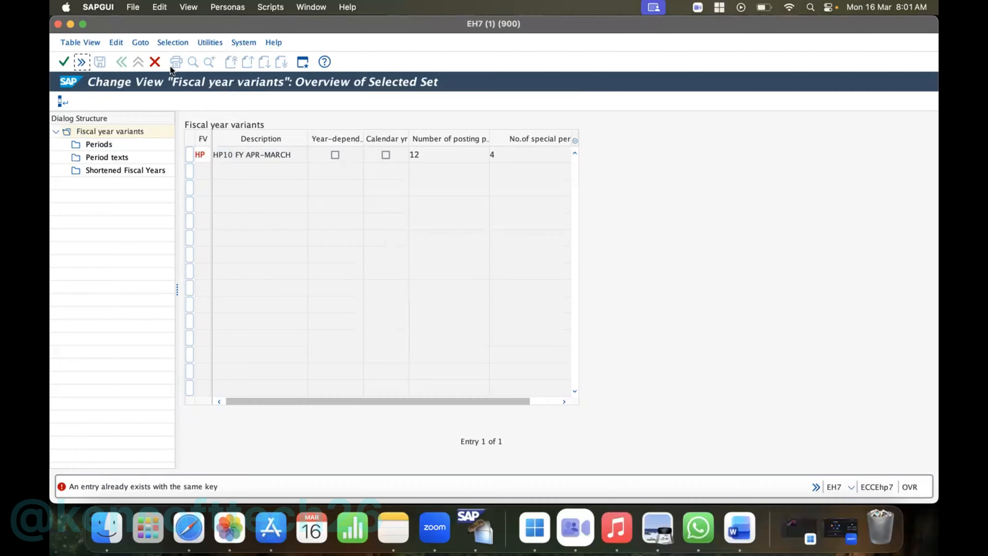
left_click(155, 62)
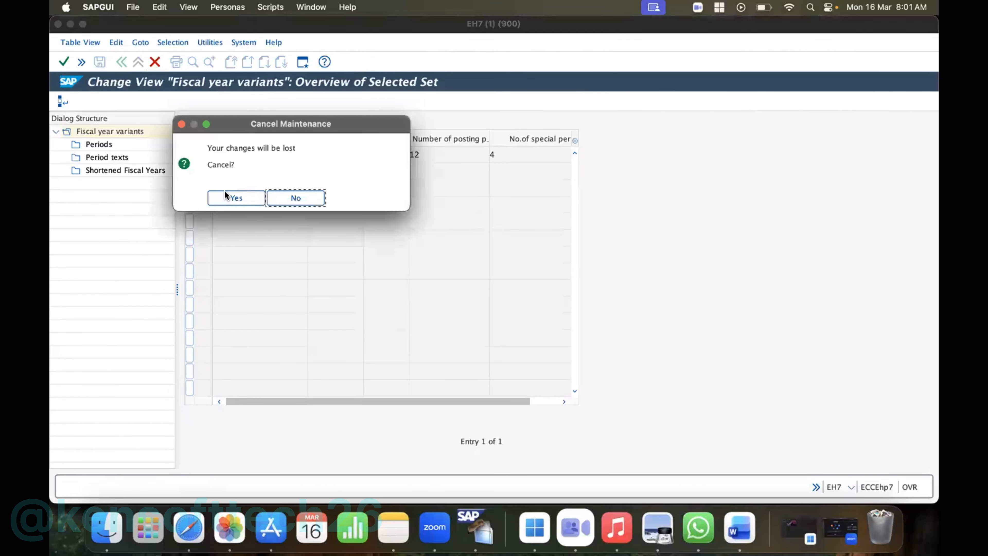
left_click(224, 197)
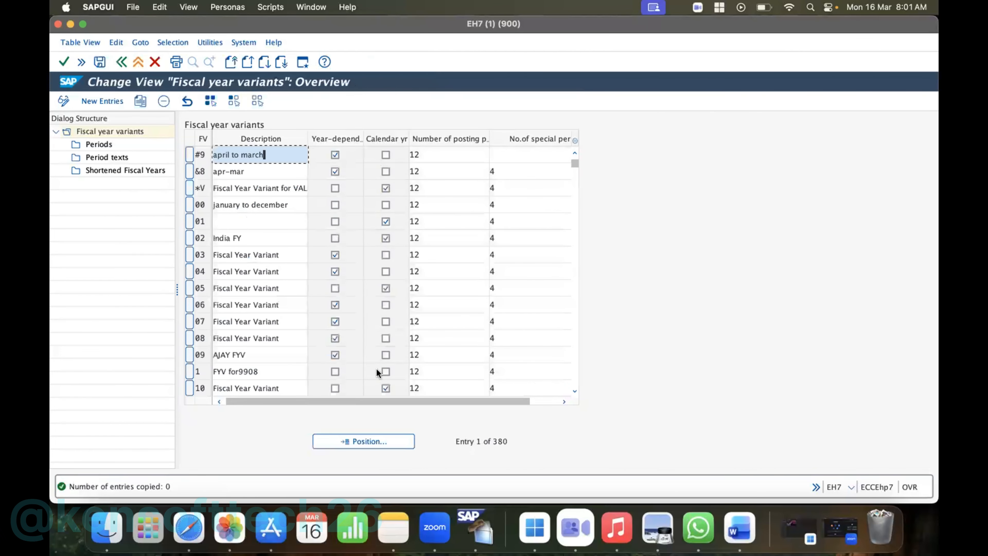
left_click(386, 439)
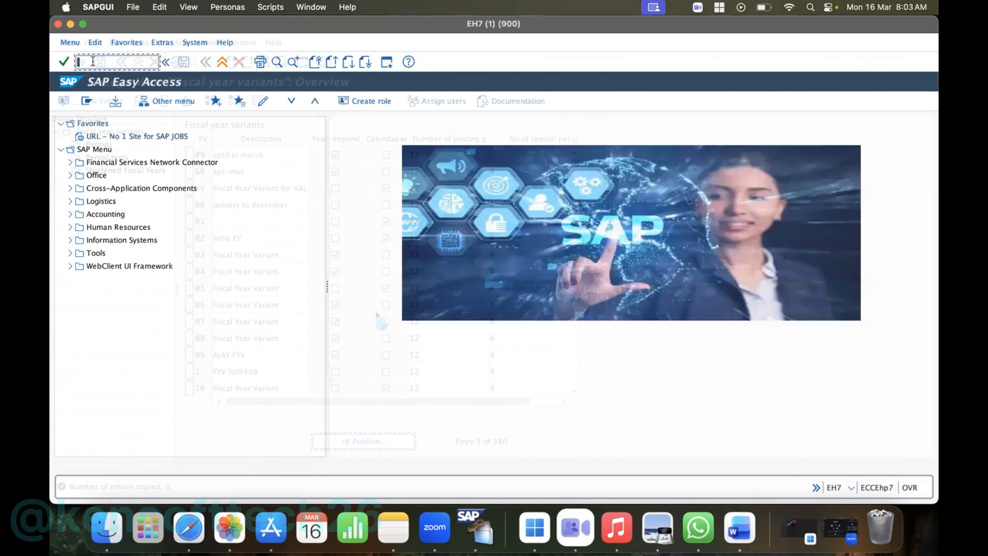
- Run transaction SPRO, display the SAP Reference IMG, and open fiscal year variant maintenance in the new Financial Accounting ledger settings
type("spro")
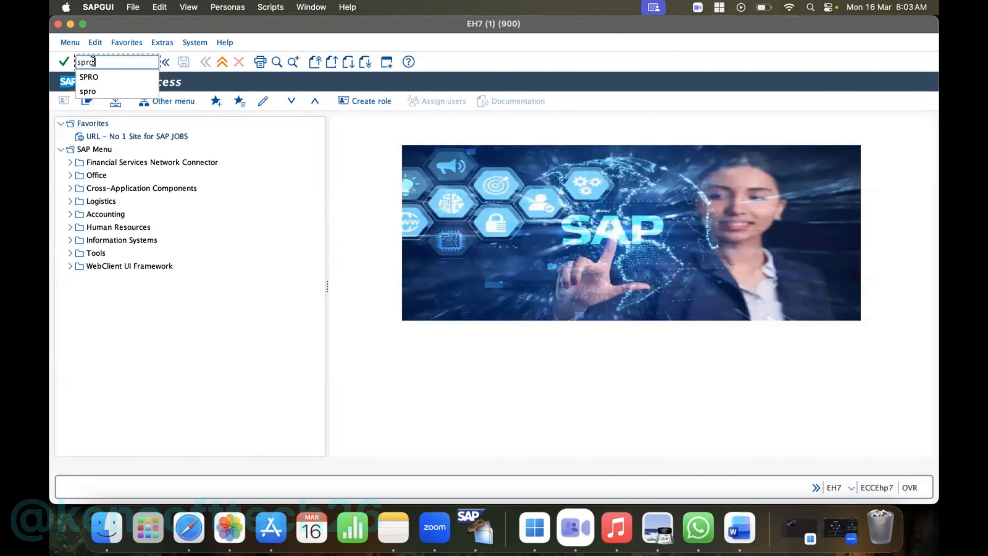
key("Return")
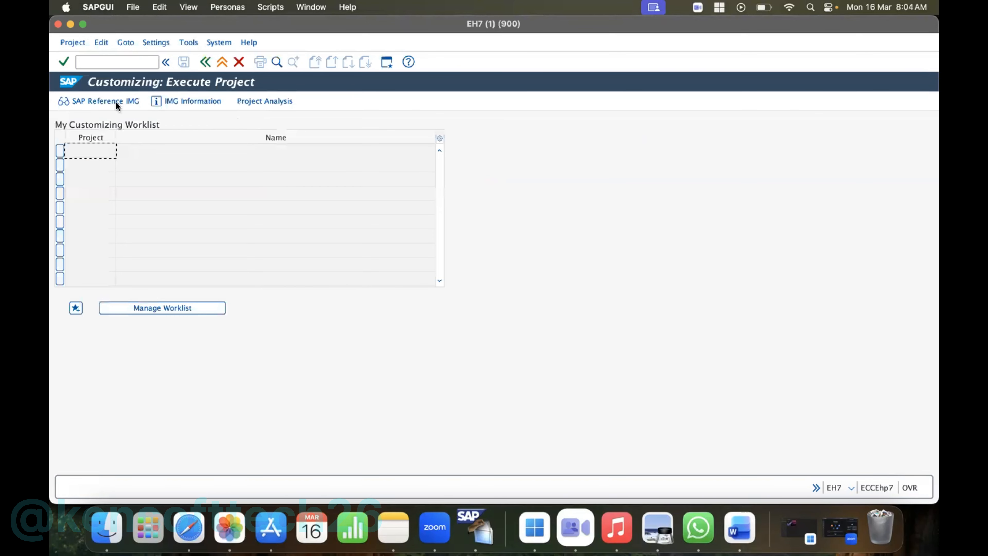
left_click(107, 102)
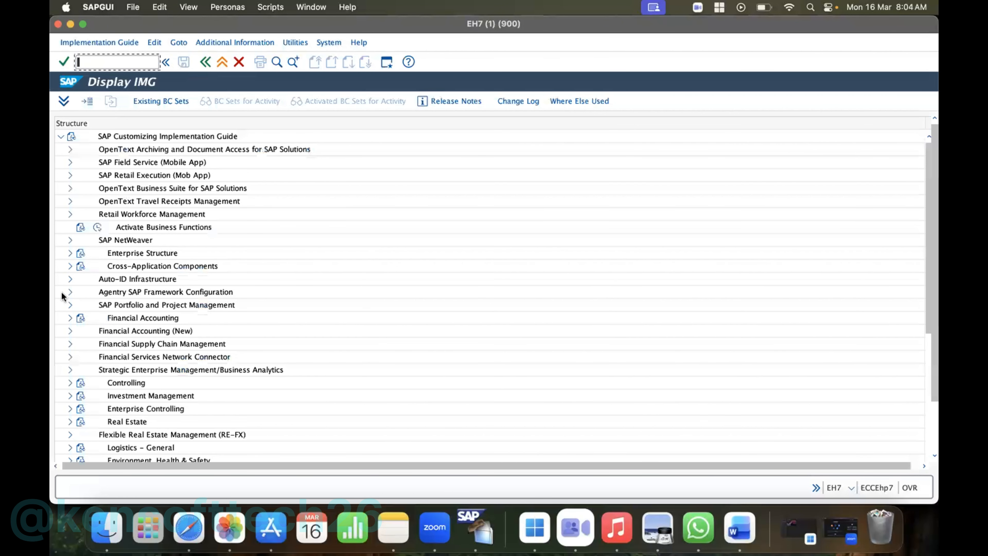
left_click(70, 331)
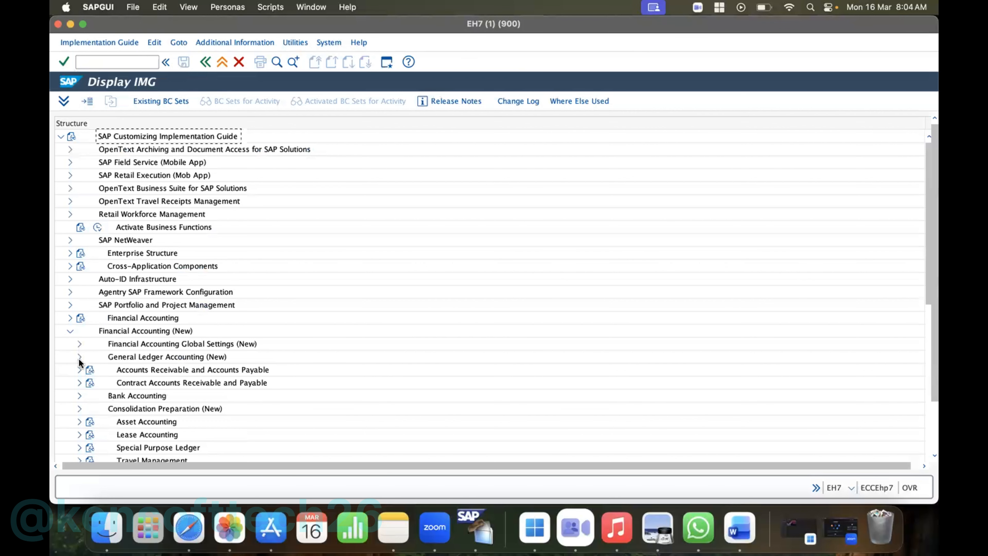
left_click(79, 344)
left_click(89, 357)
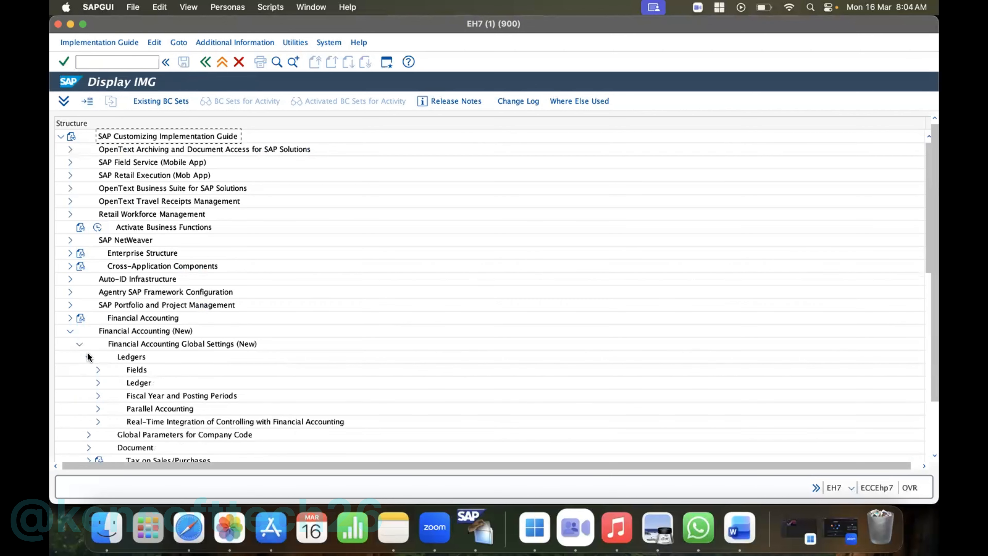
left_click(97, 396)
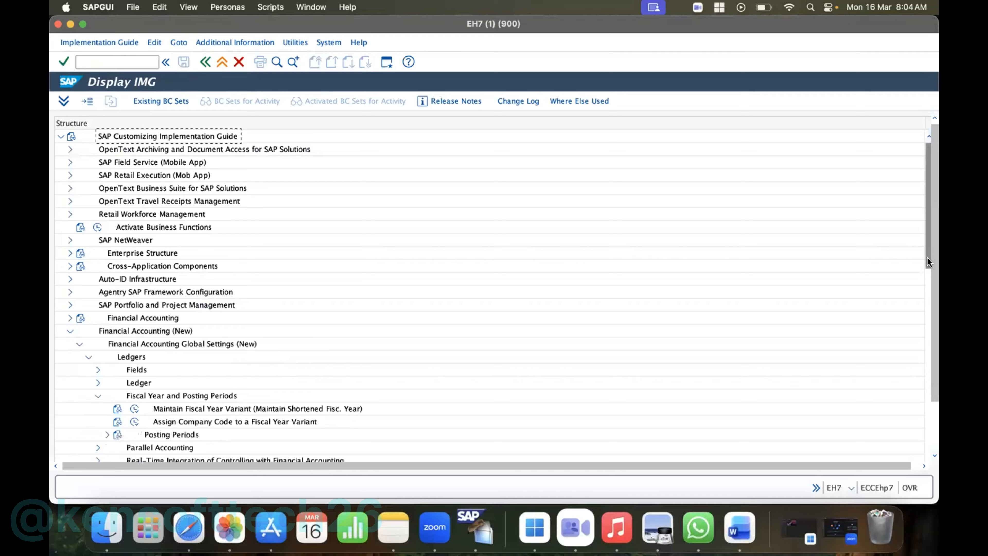
left_click(134, 408)
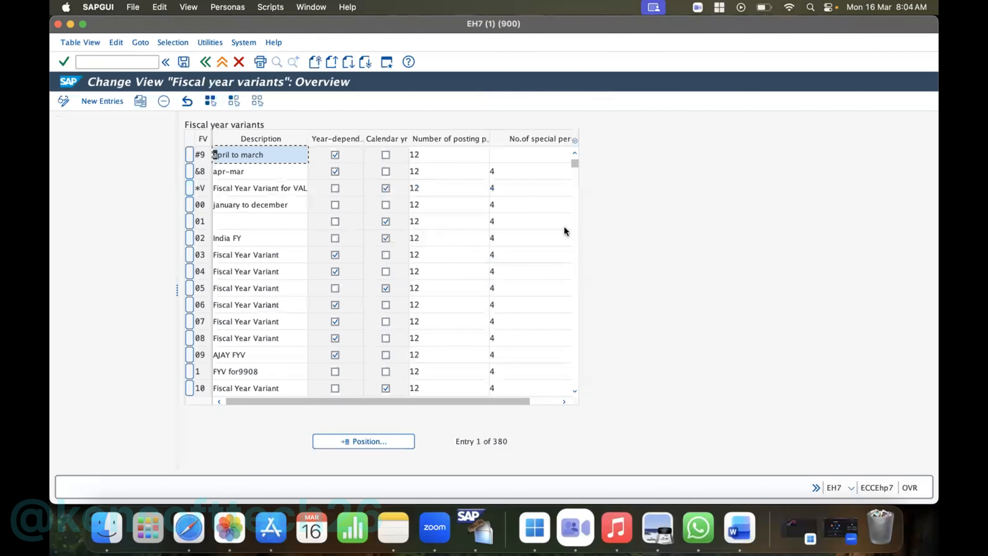
- Locate fiscal year variant HP, examine its period assignments, and return to the variant overview
left_click(575, 391)
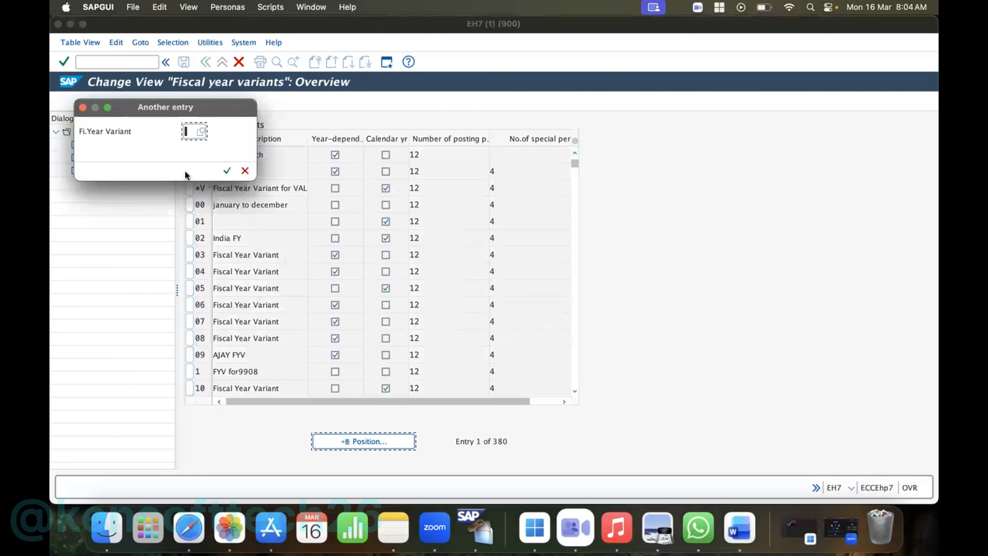
type("HP")
key("Return")
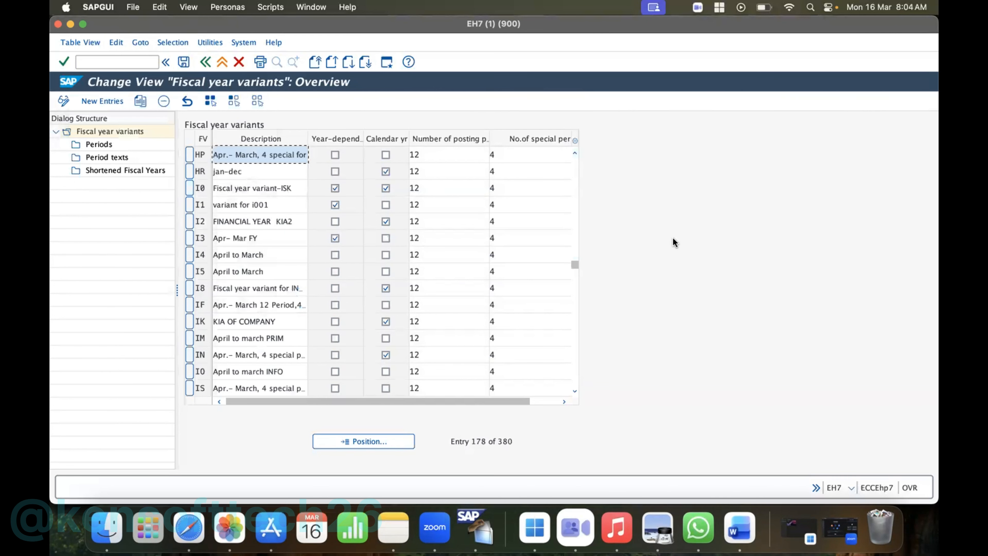
left_click(190, 155)
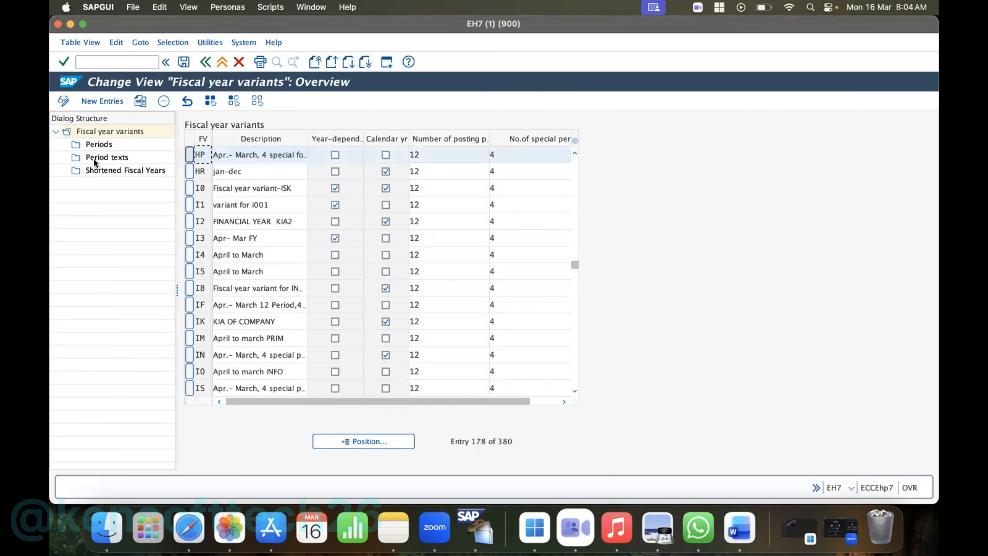
double_click(94, 145)
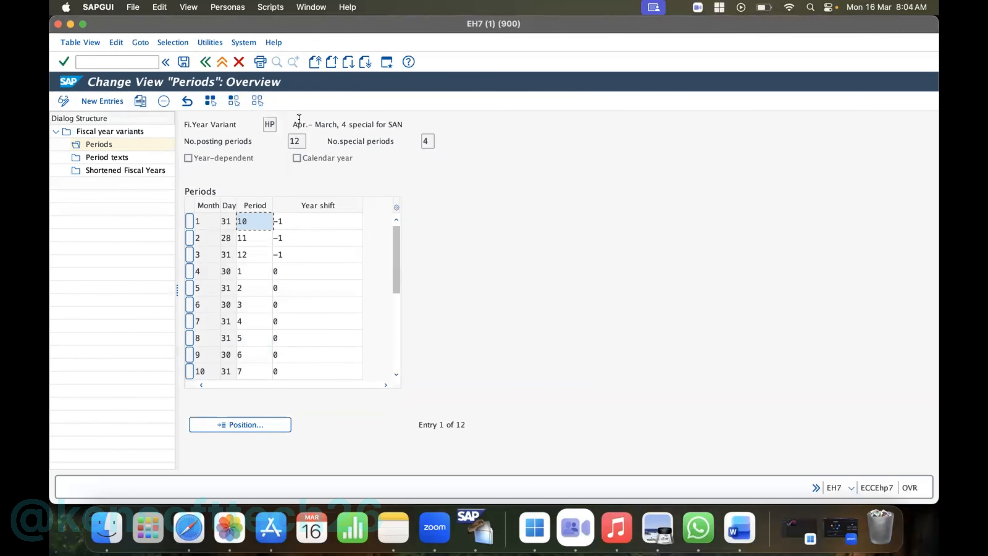
left_click(209, 61)
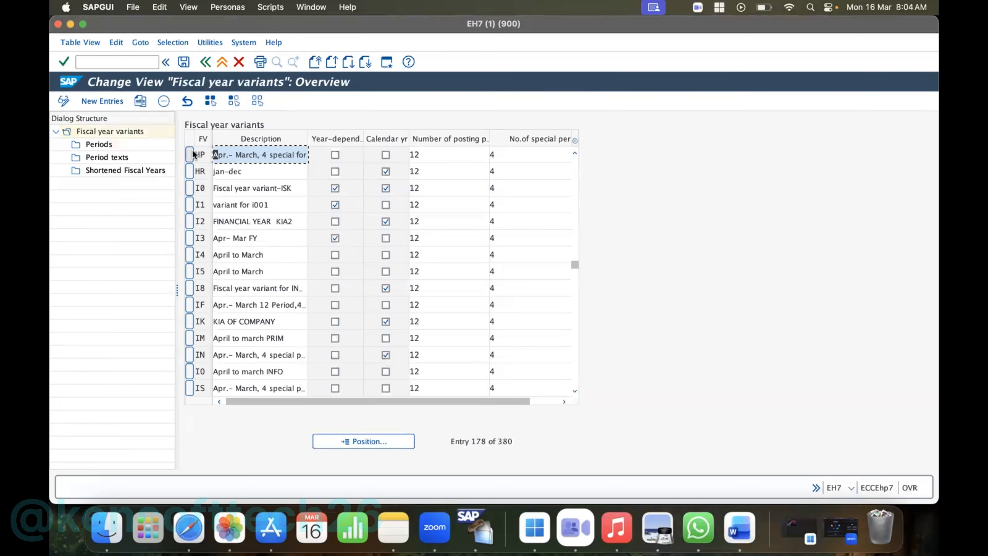
left_click(190, 155)
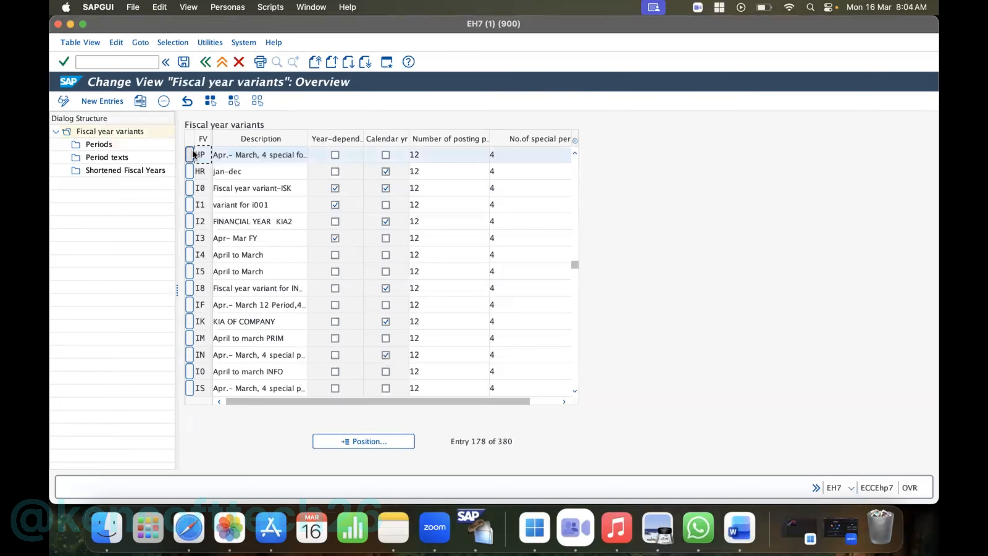
left_click(140, 101)
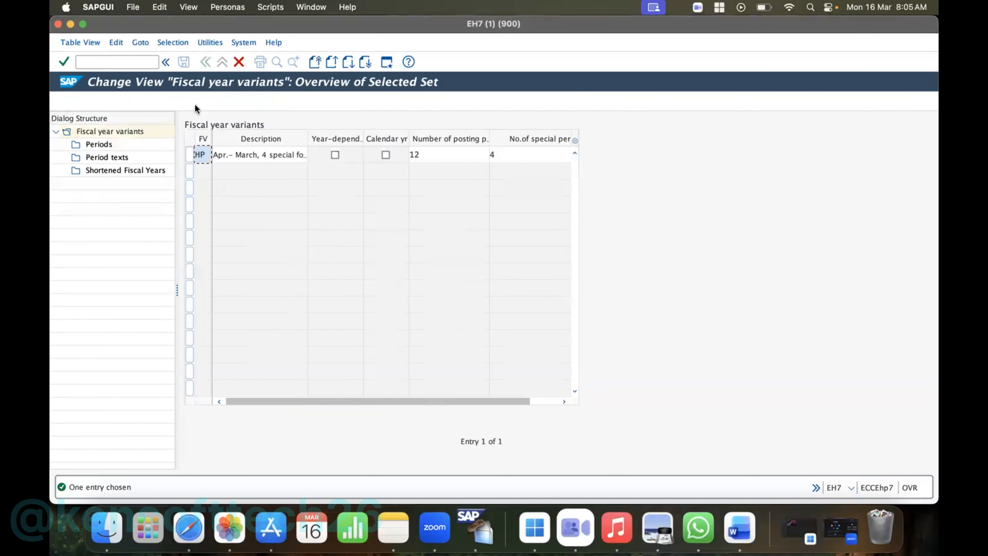
left_click(166, 63)
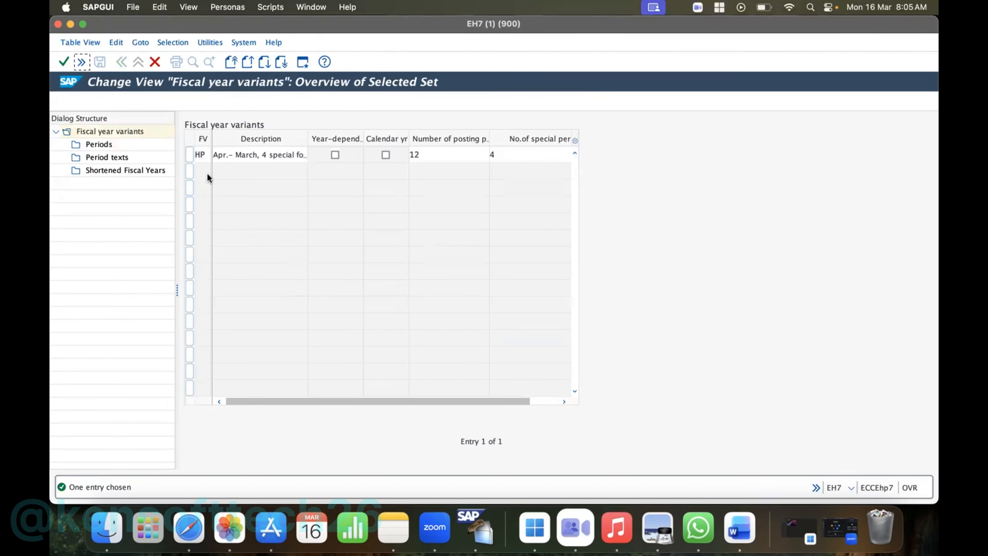
left_click(119, 60)
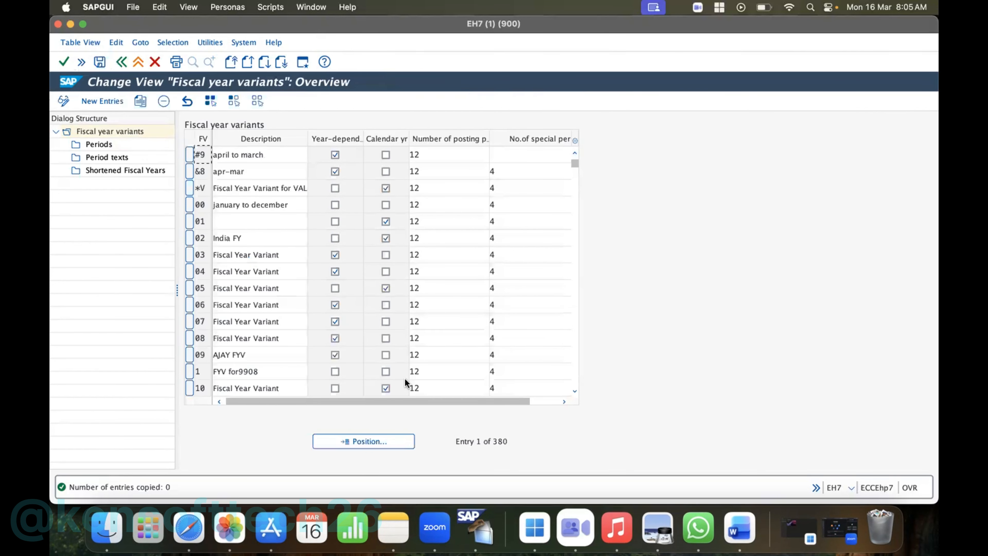
- Locate fiscal year variant HP in the list, select its row, and start copying it
left_click(574, 392)
left_click(574, 392)
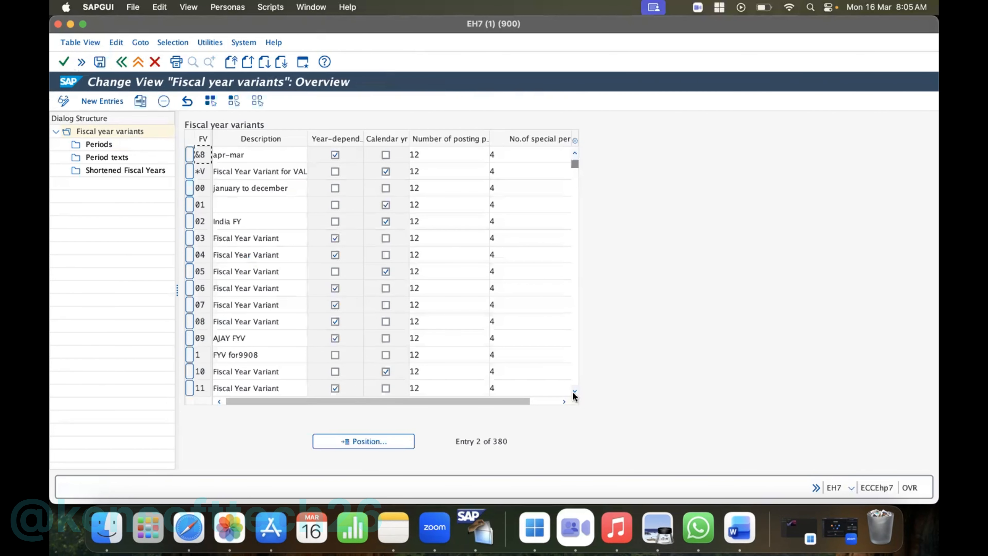
left_click(574, 392)
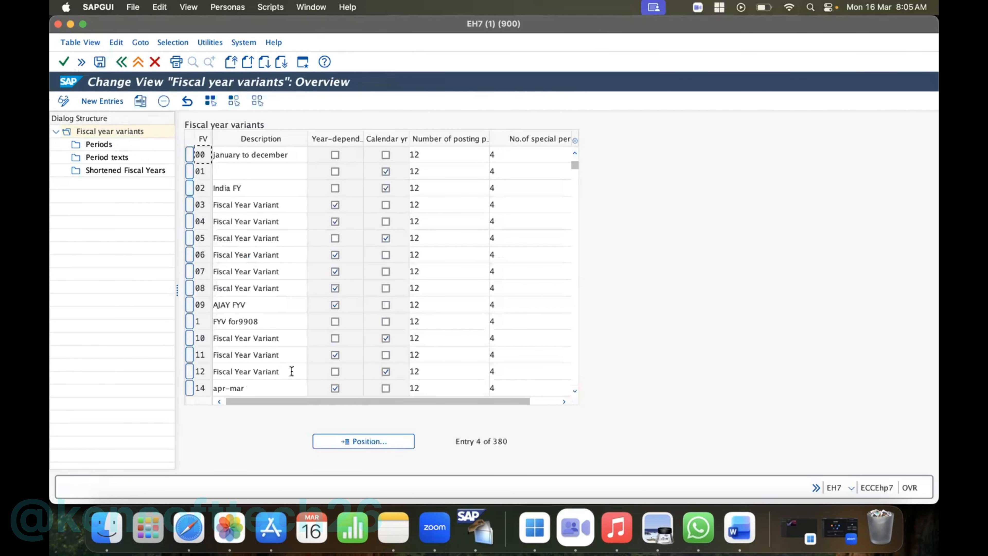
left_click(356, 439)
type("hp")
key("Return")
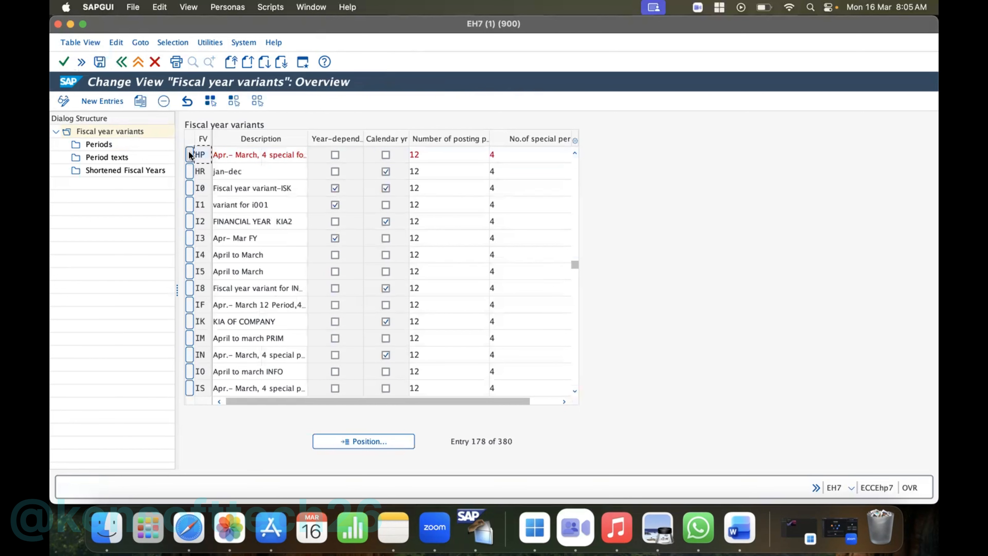
left_click(142, 101)
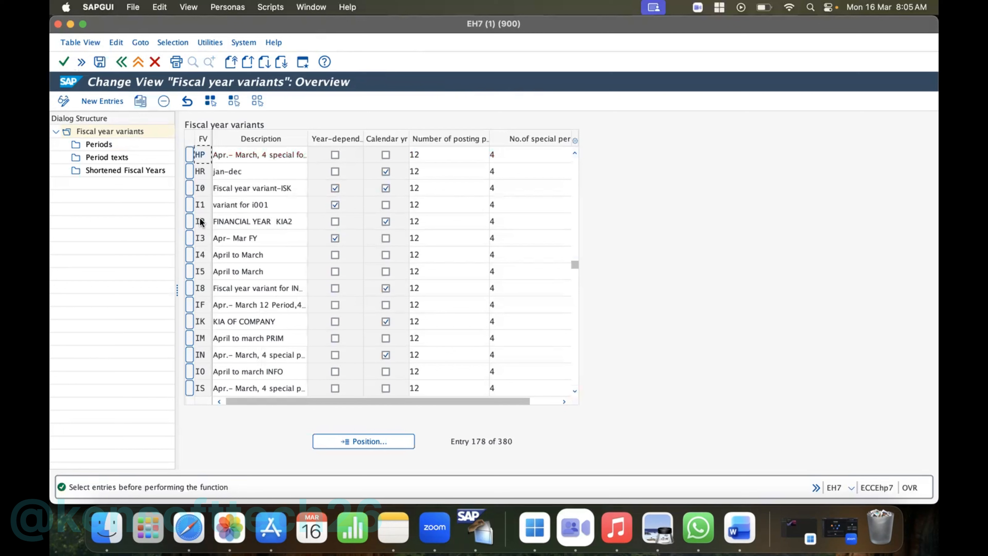
left_click(190, 151)
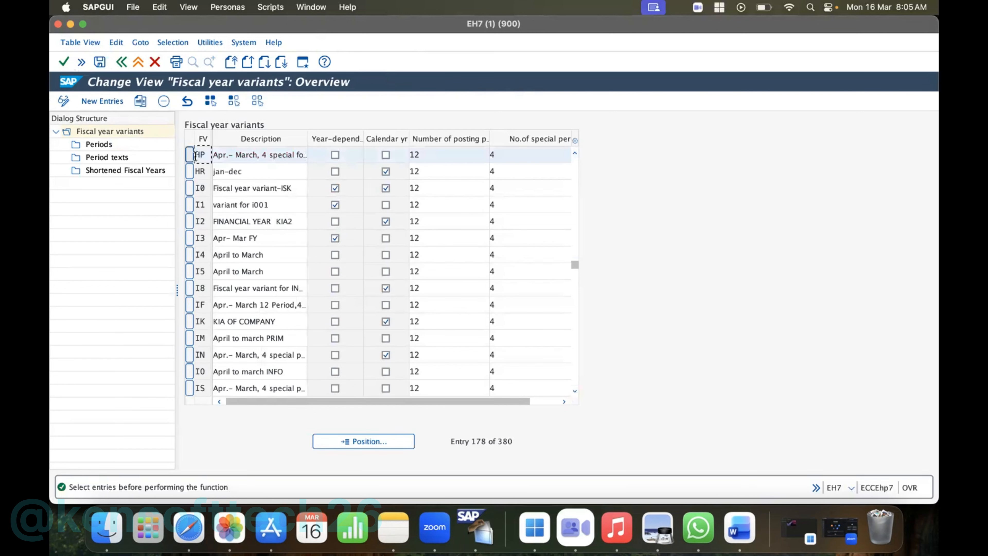
left_click(141, 102)
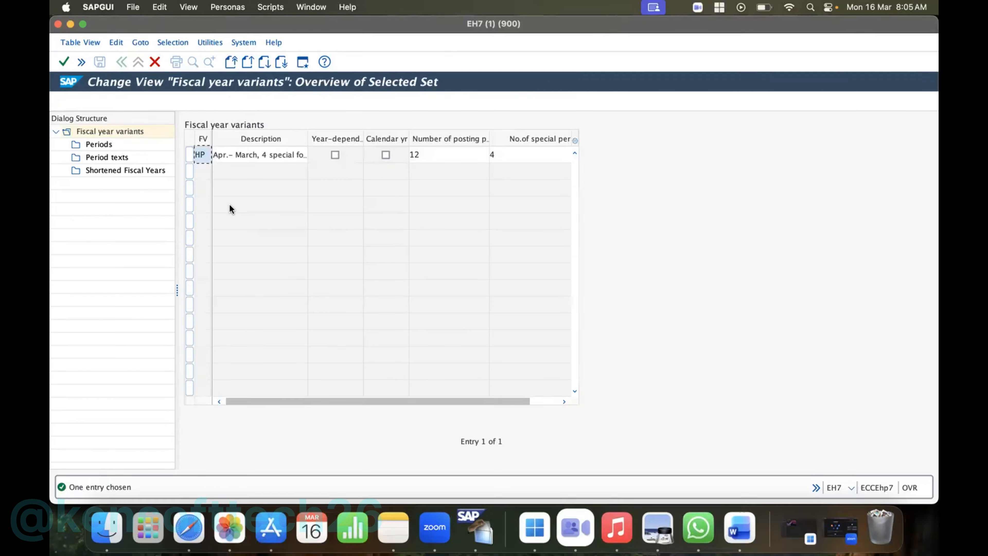
- Try to use H1 as the key of the copied fiscal year variant
type("h")
key("BackSpace")
type("H0")
key("BackSpace")
type("1")
- Replace the copied variant's description with HP10 FY APR-MARCH and submit the entry
left_click(253, 155)
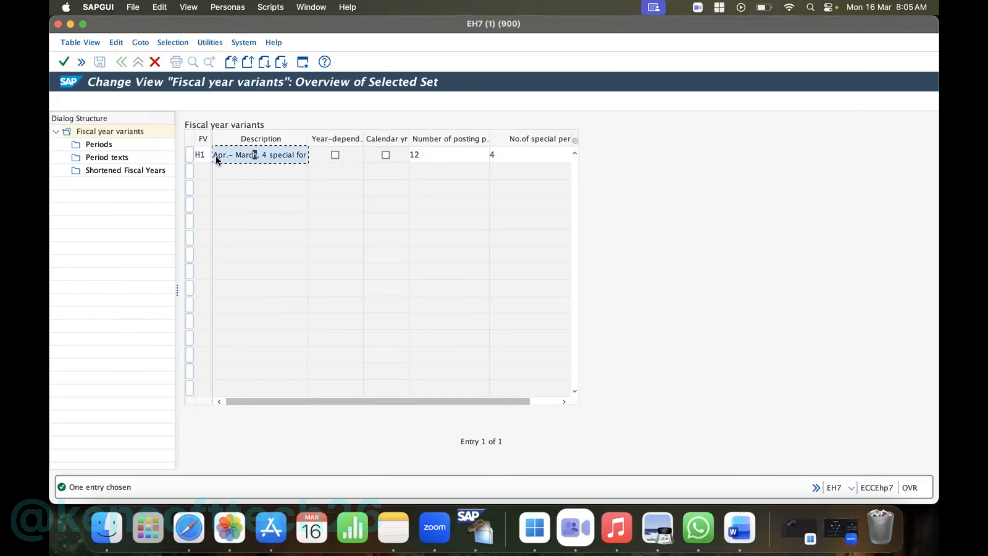
left_click_drag(213, 155, 281, 170)
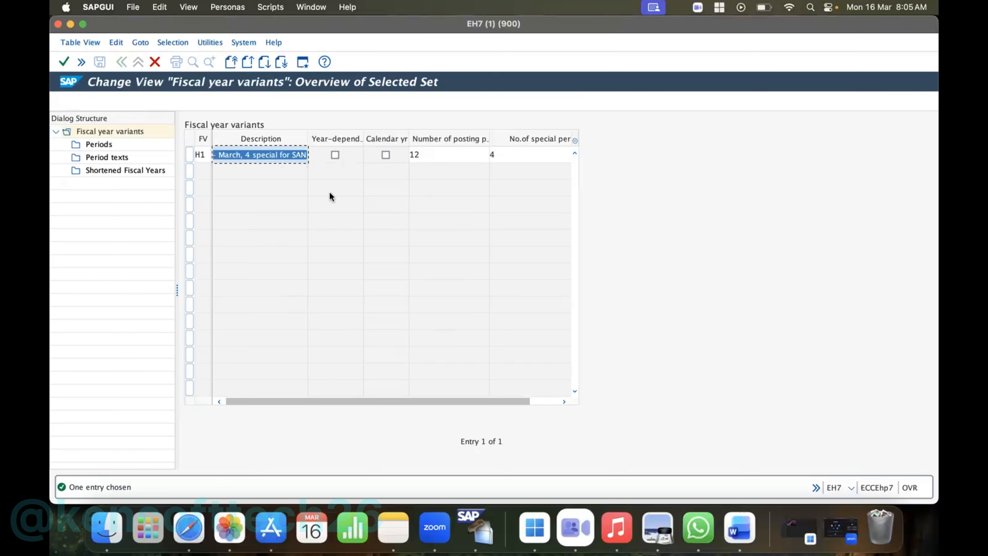
key("BackSpace")
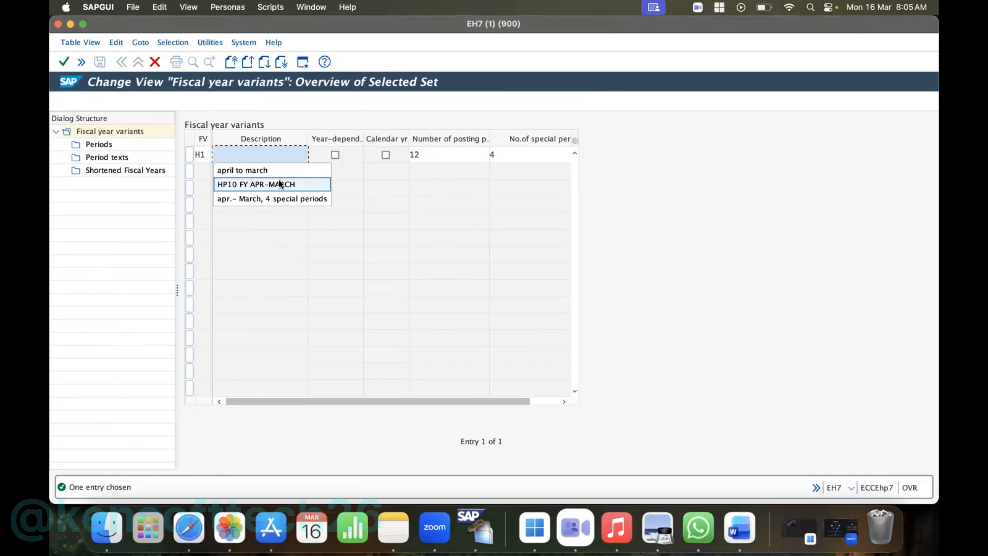
left_click(287, 184)
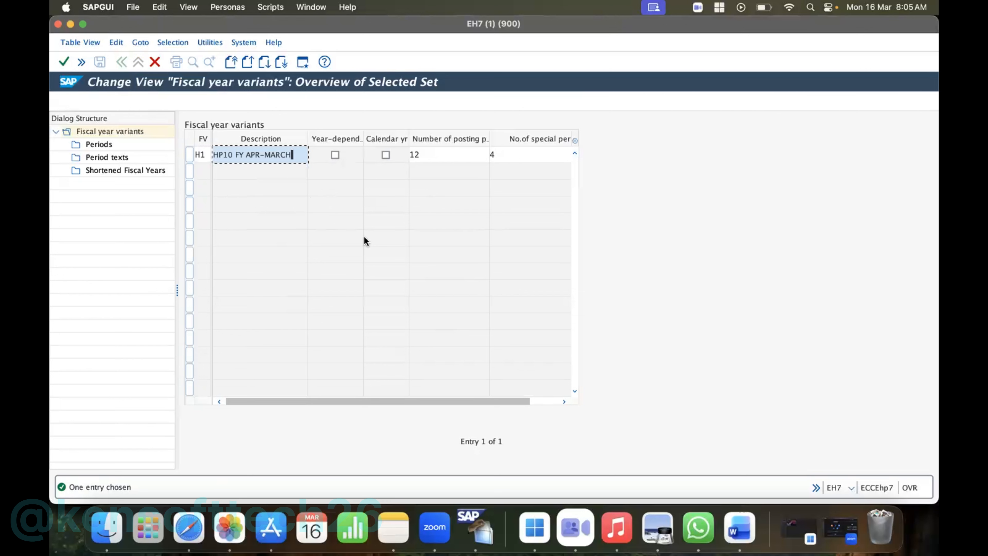
key("Return")
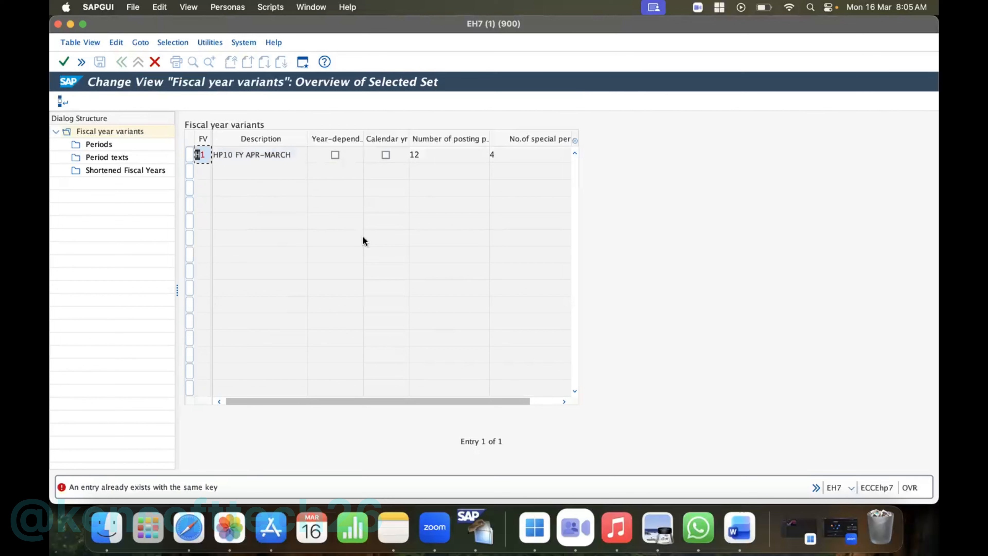
- Try to change the copied fiscal year variant's key to H0
left_click(203, 155)
key("BackSpace")
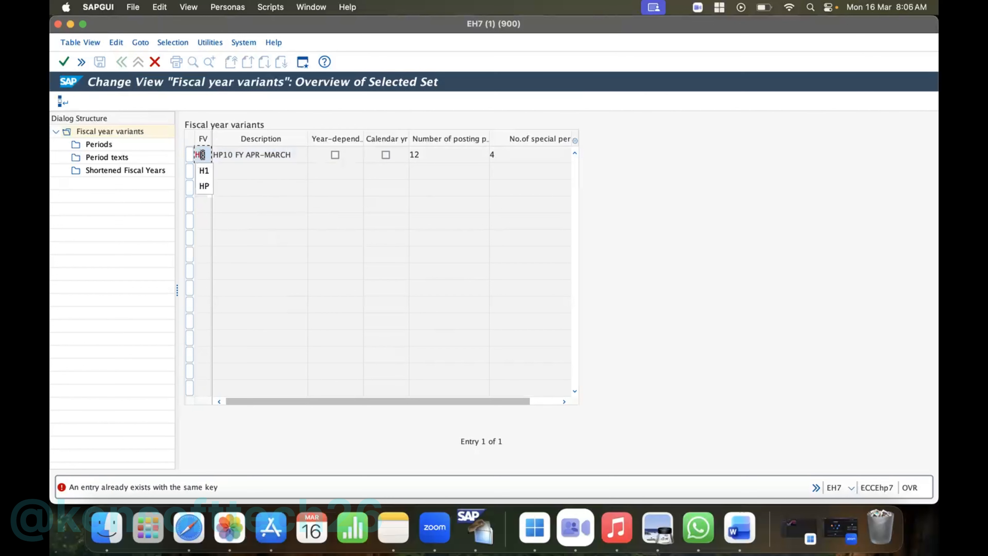
type("2")
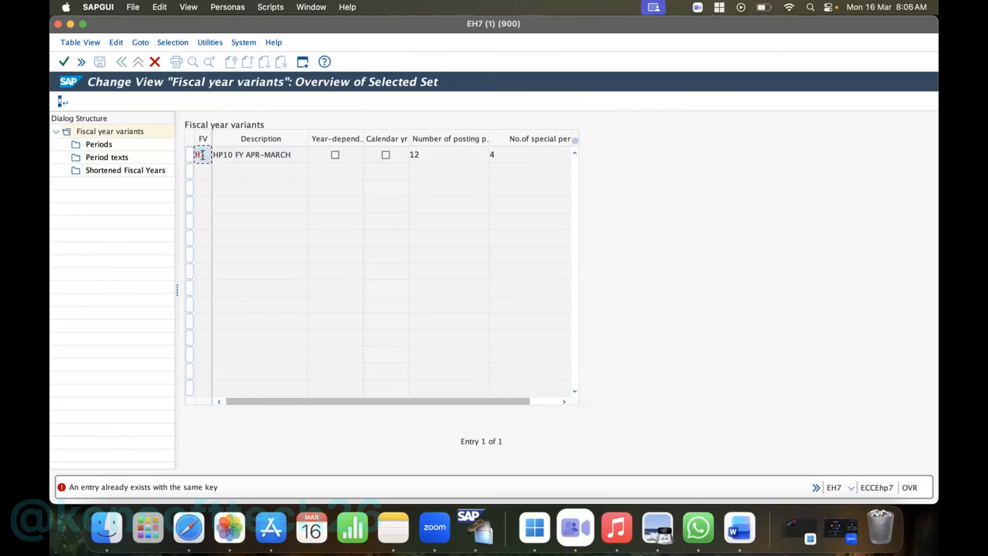
key("BackSpace")
type("0")
key("Return")
- Set the copied fiscal year variant's key to P1 and copy it with all dependent entries
left_click(202, 155)
key("BackSpace")
type("P1")
key("Return")
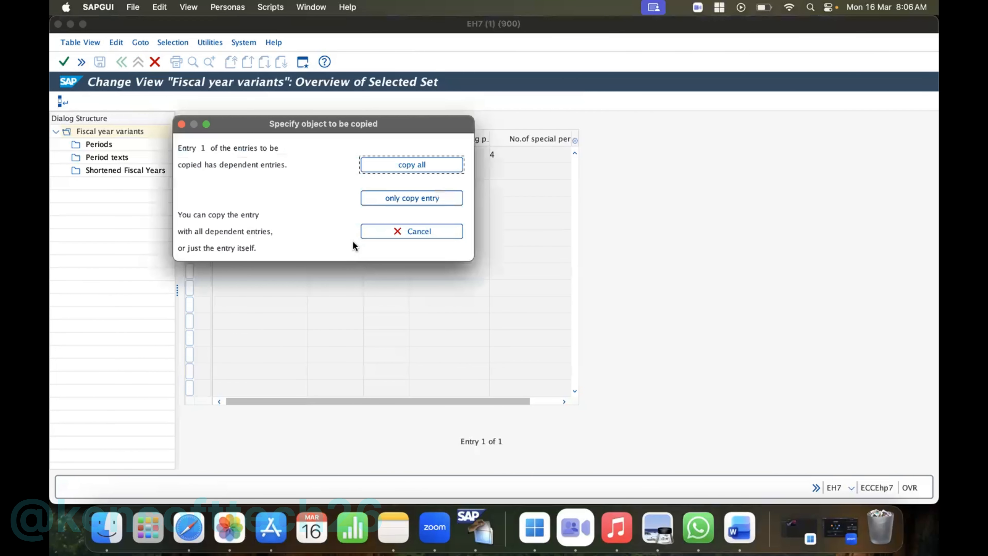
left_click(409, 164)
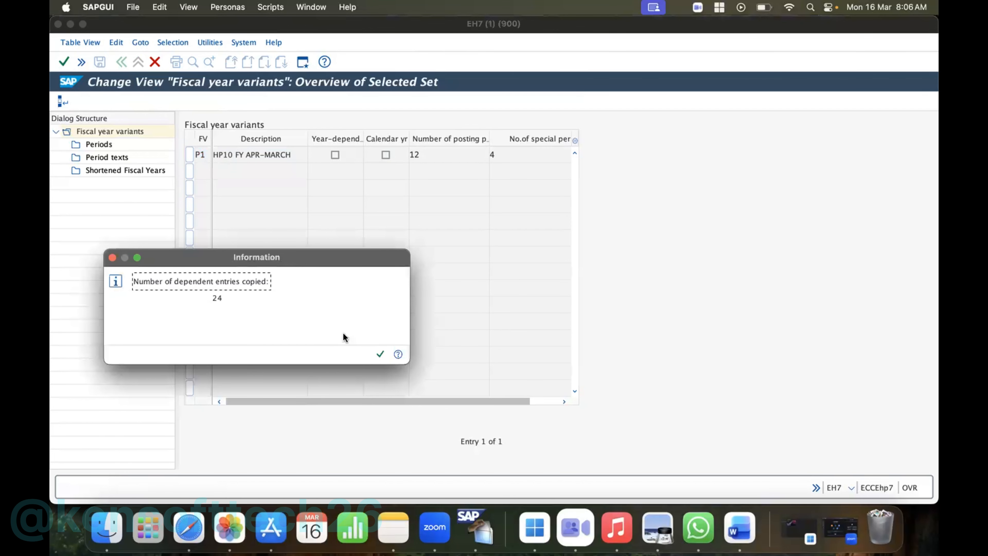
left_click(380, 354)
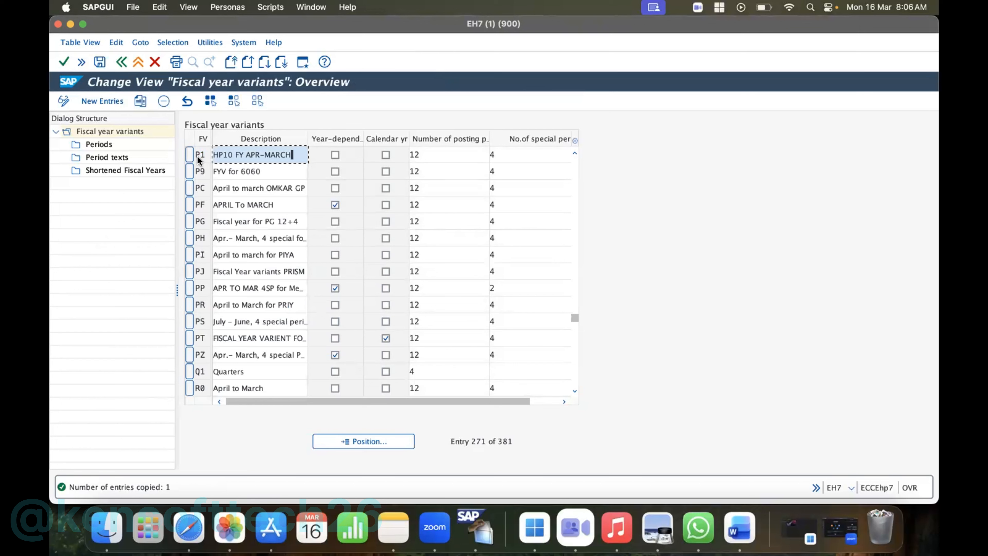
- Select fiscal year variant P1 and save the copied data to the HP Inc customizing request
left_click(190, 155)
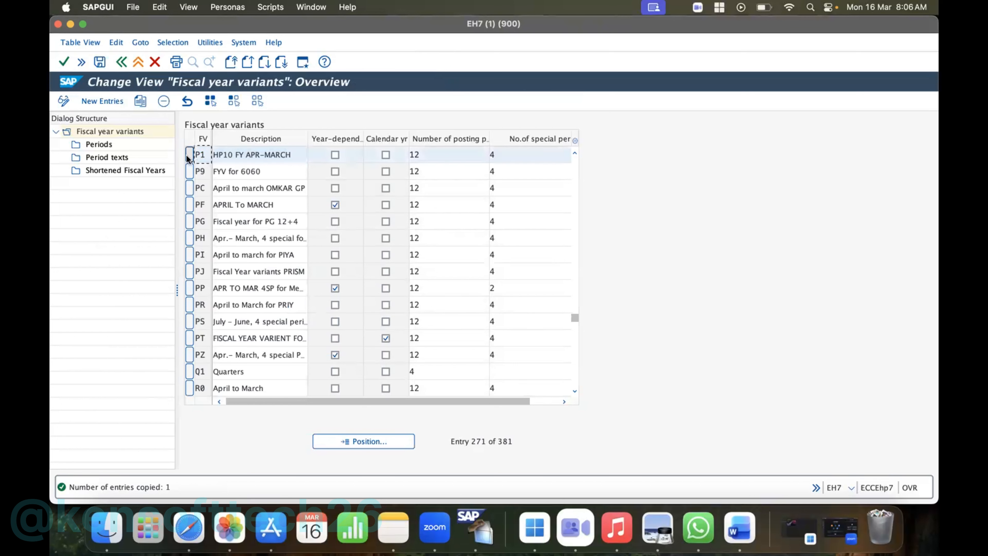
double_click(99, 144)
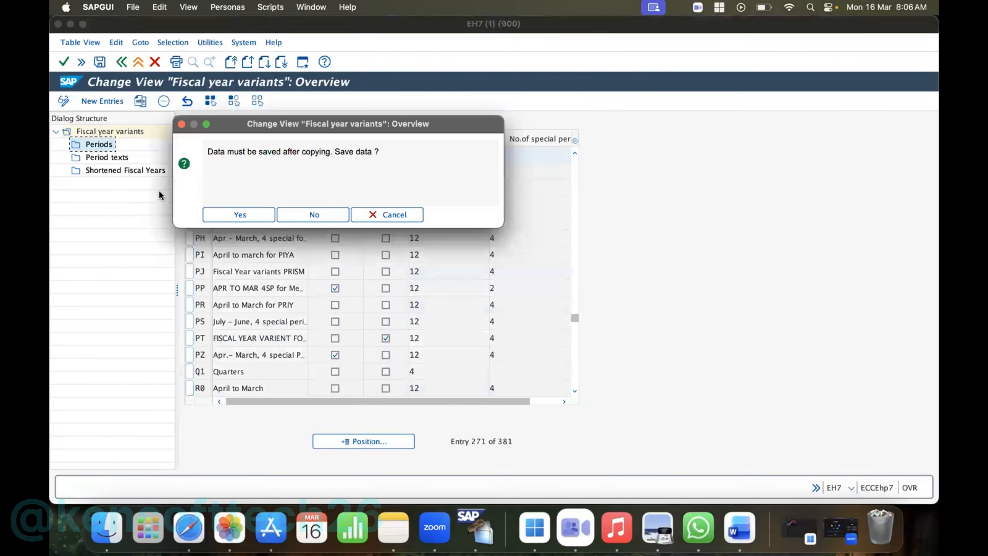
left_click(232, 214)
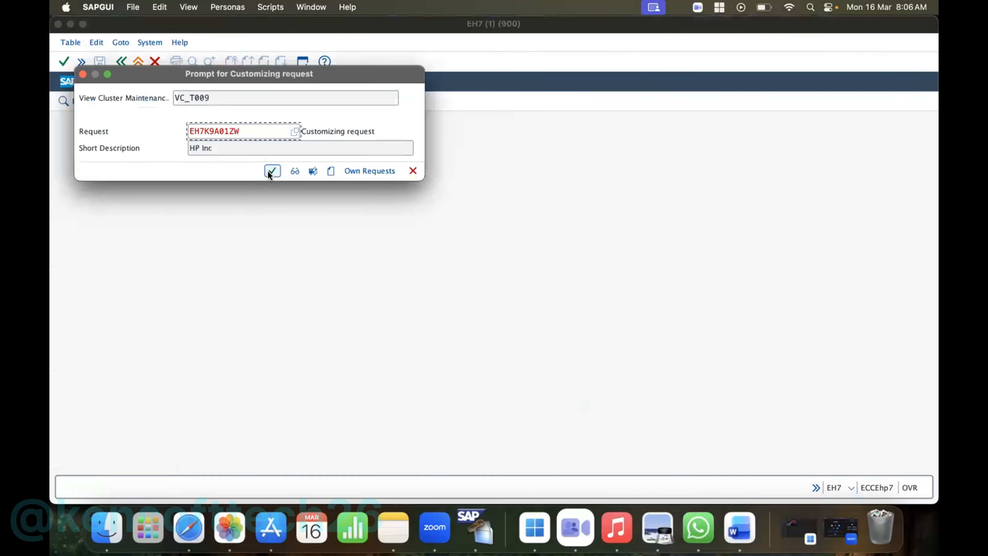
left_click(272, 171)
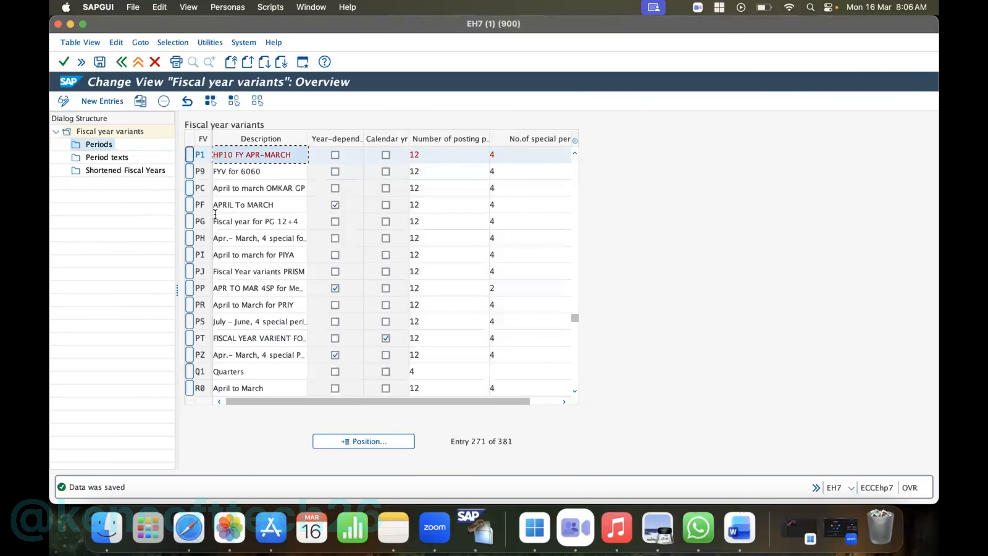
- Open the periods of fiscal year variant P1 and examine the period and year shift assignments for months 3 and 4
double_click(98, 144)
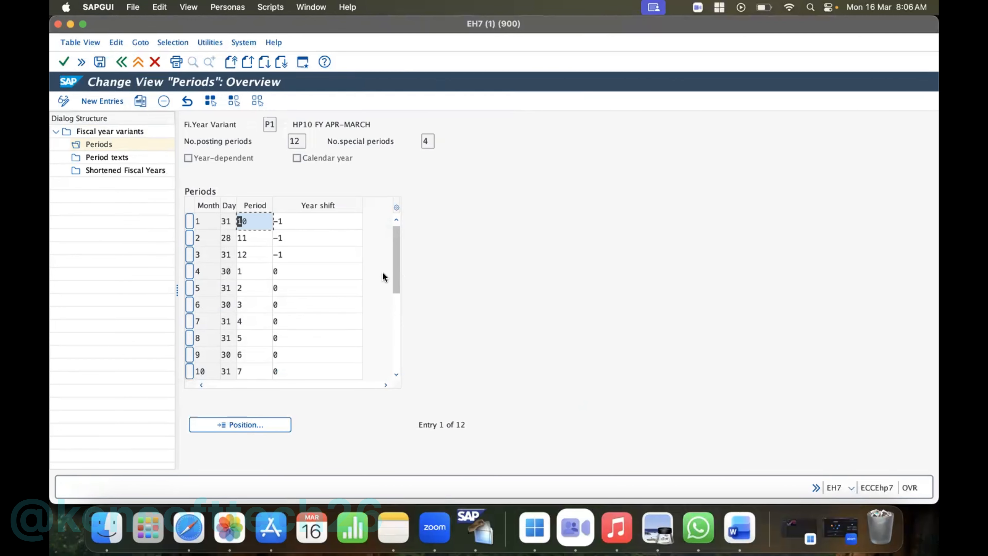
mouse_move(393, 281)
left_mouse_down()
mouse_move(393, 322)
mouse_move(394, 274)
left_mouse_up()
left_click(255, 273)
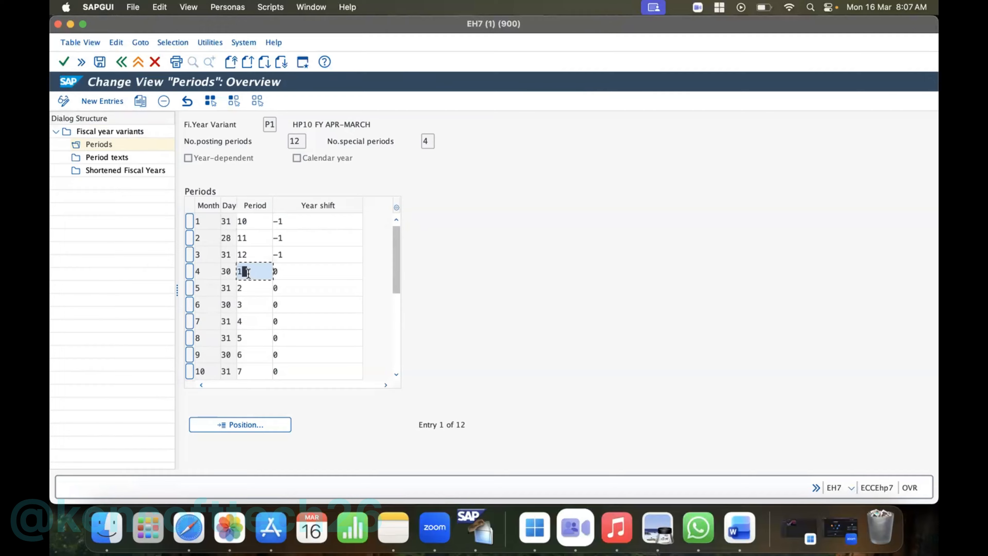
left_click(283, 272)
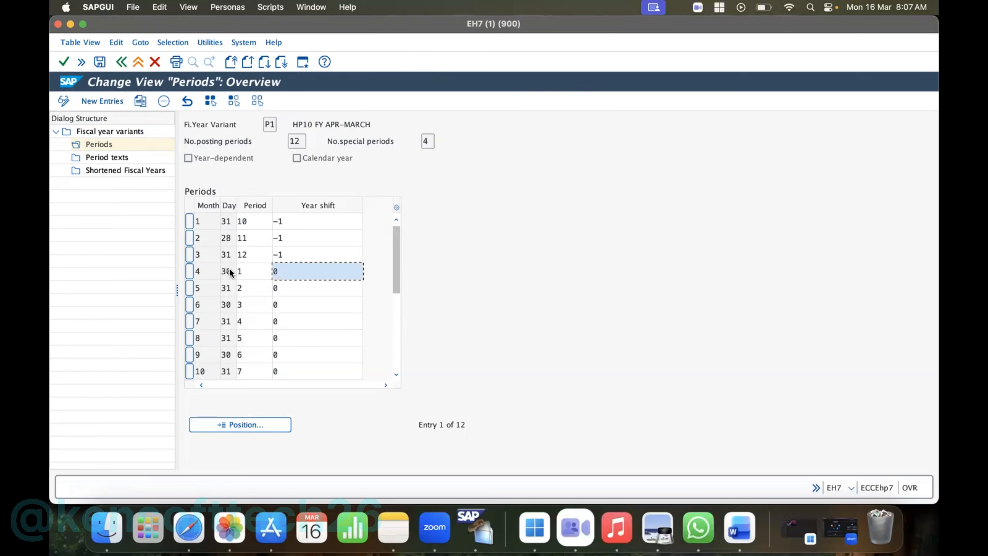
left_click(189, 254)
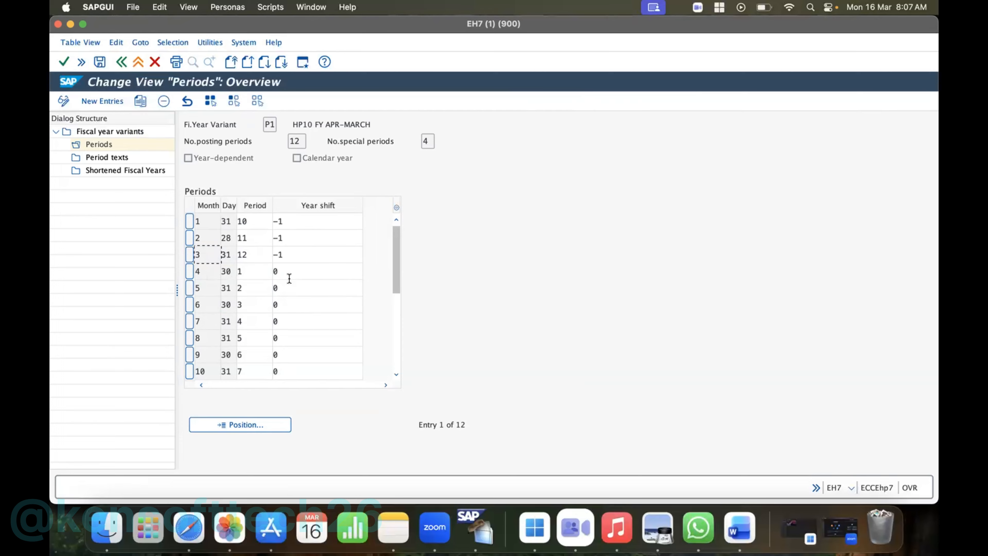
left_click(190, 271)
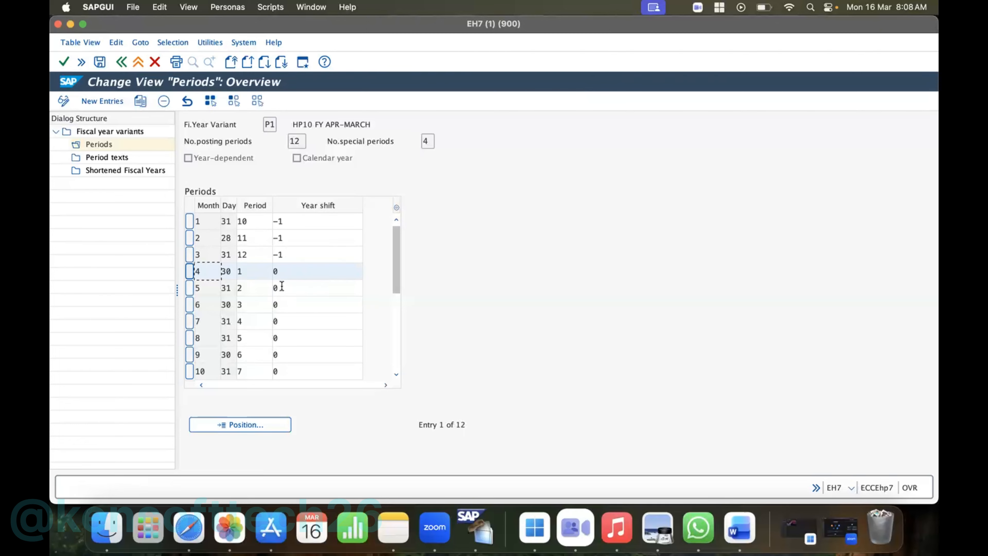
- Save the period assignments of fiscal year variant P1 and return to the variant overview
left_click(187, 101)
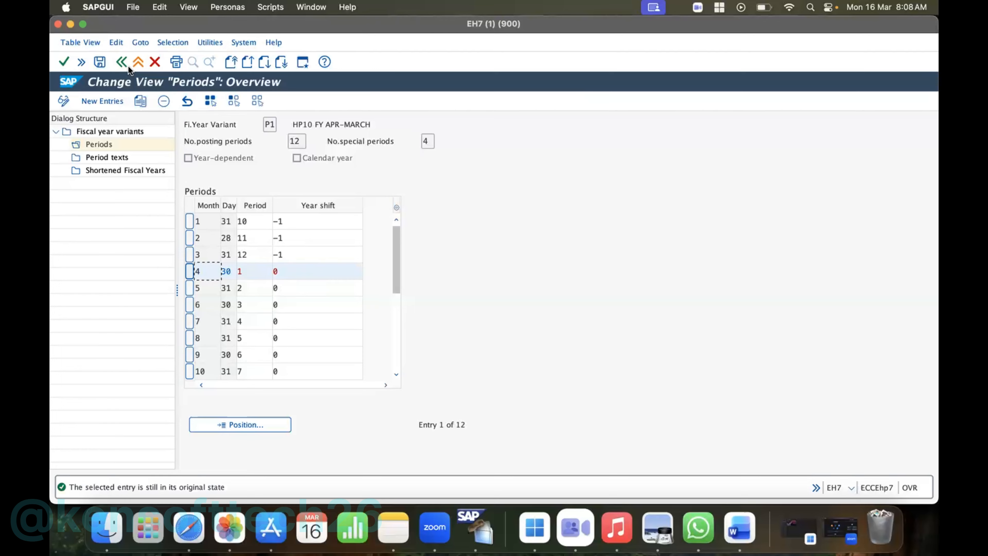
left_click(100, 62)
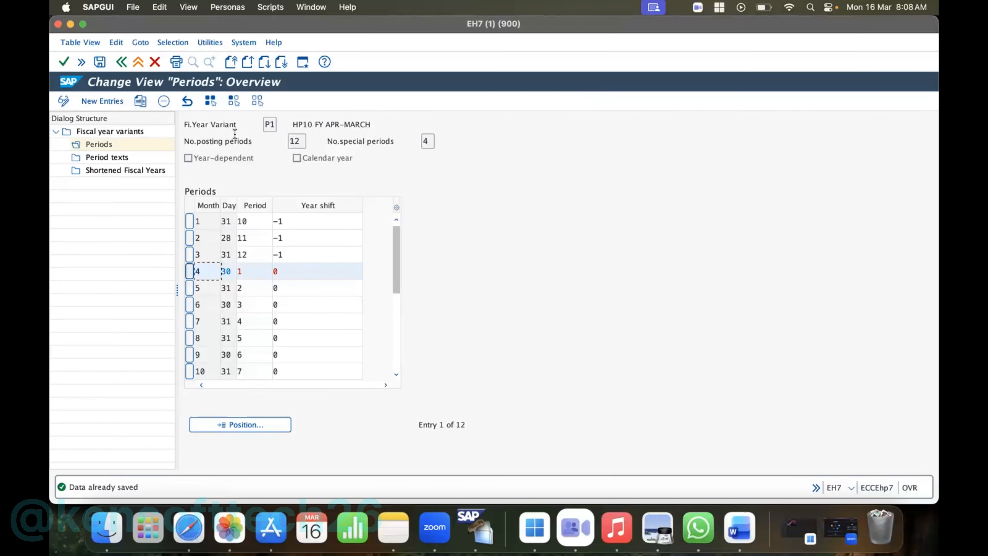
left_click(123, 62)
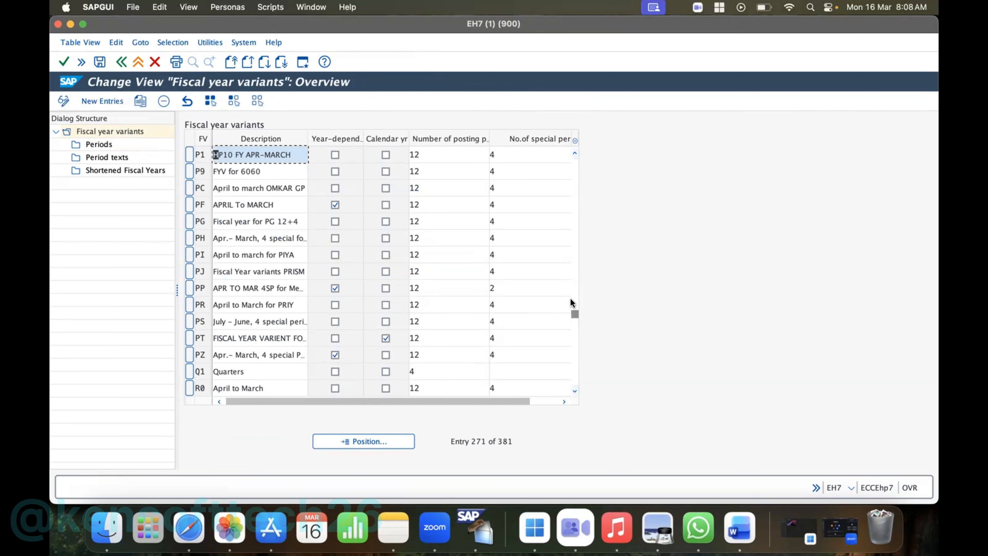
- Browse the fiscal year variant list back to the entries whose keys start with H
scroll(572, 304, "up", 2)
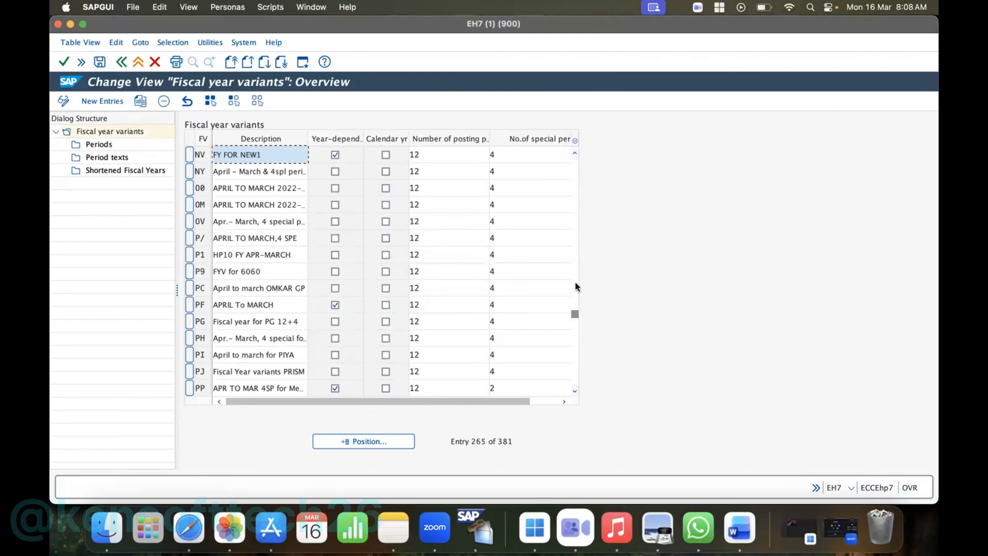
scroll(577, 311, "up", 1)
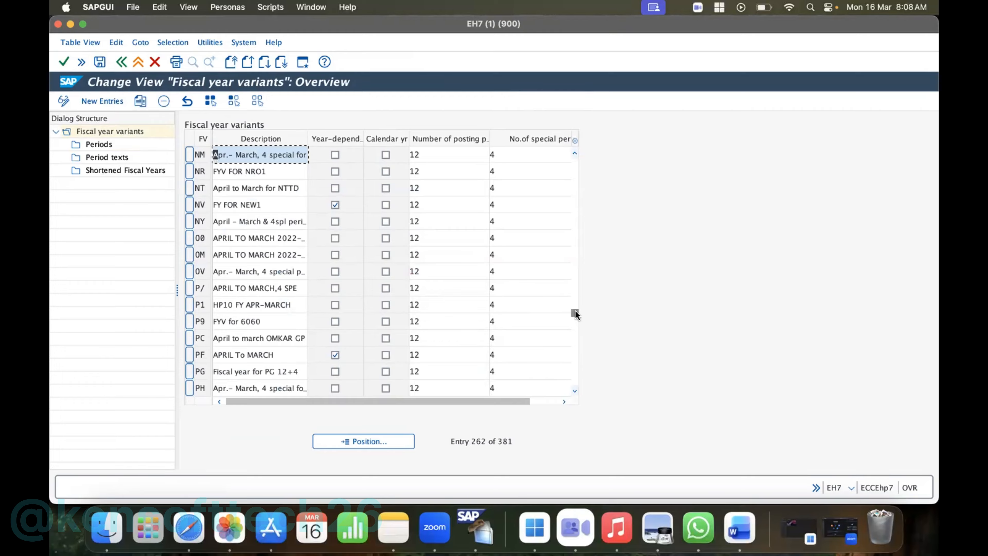
left_click_drag(575, 311, 575, 259)
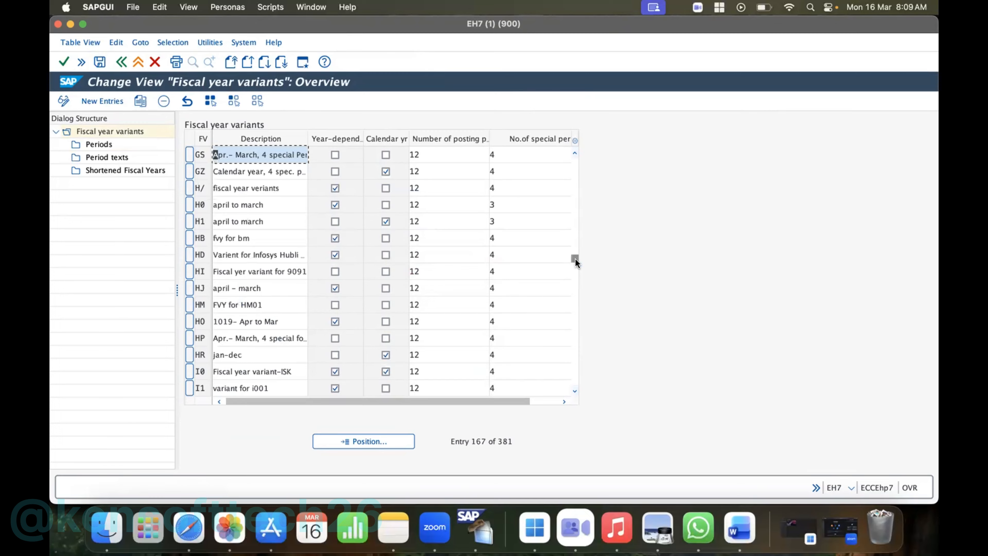
- Open the periods of the January-to-December fiscal year variant 00, examine its period and year shift assignments for all months, and return to the variant overview
left_click_drag(575, 259, 572, 176)
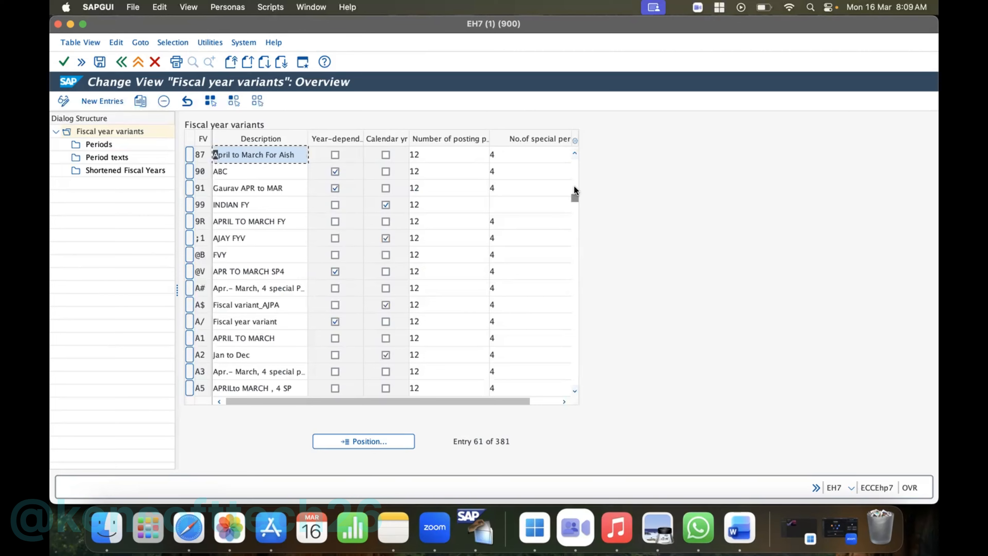
left_click_drag(575, 195, 571, 142)
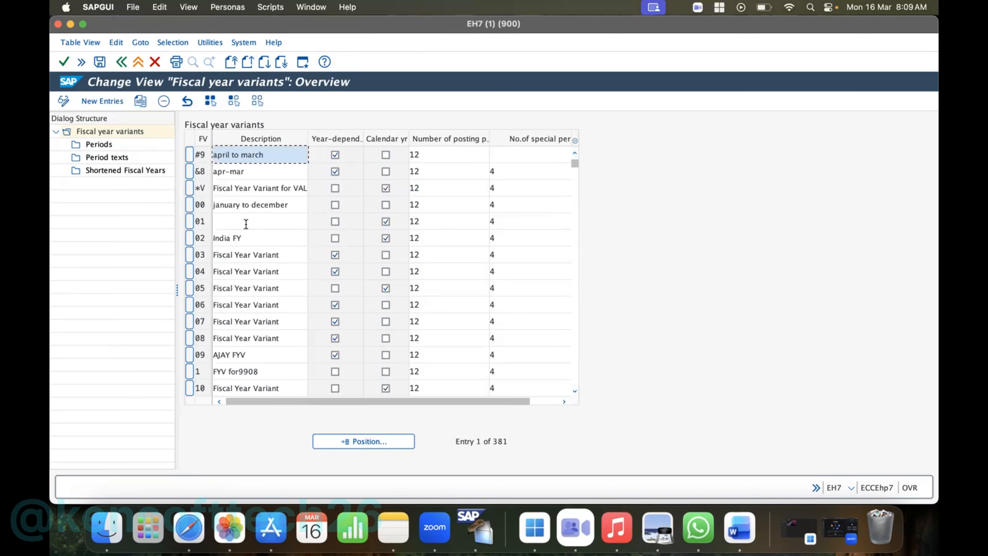
left_click(188, 204)
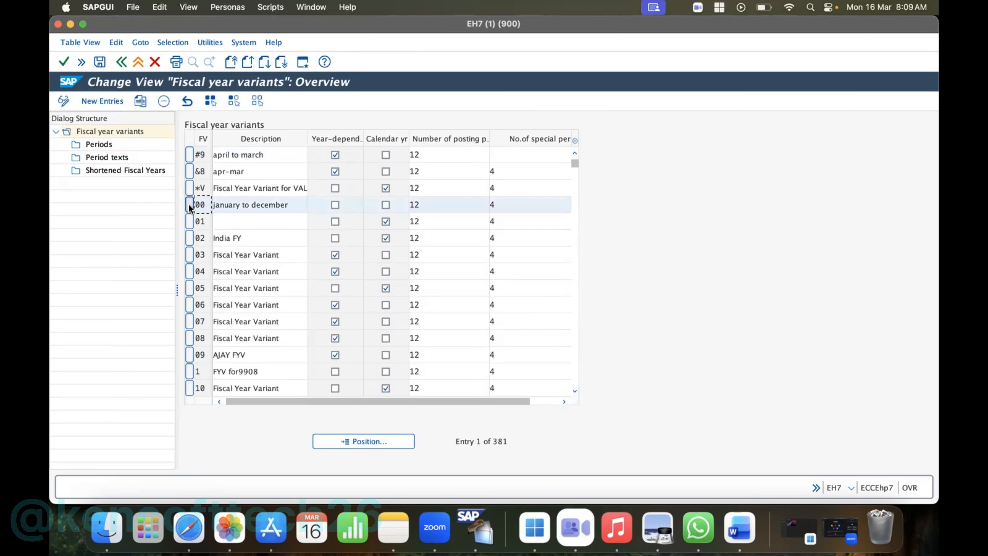
double_click(99, 148)
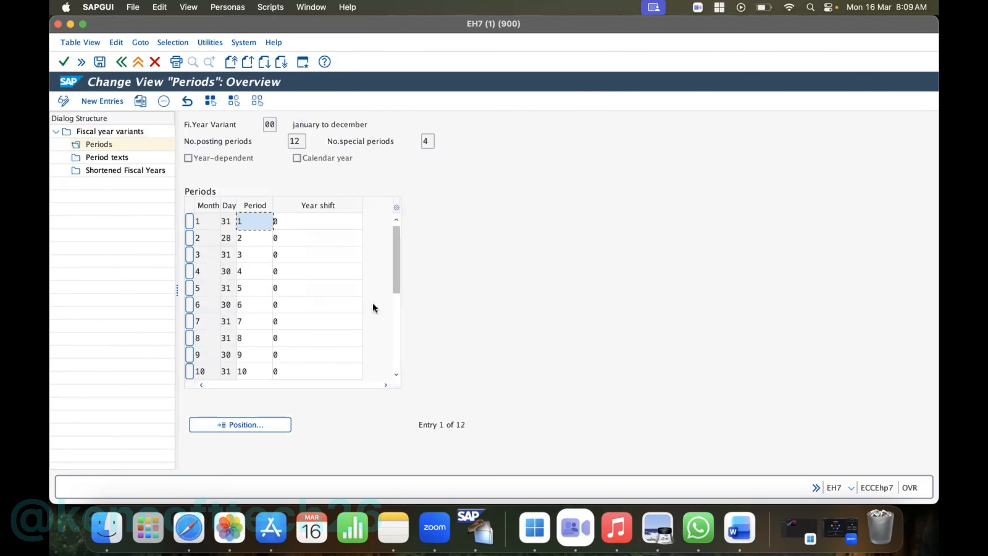
left_click_drag(398, 288, 395, 393)
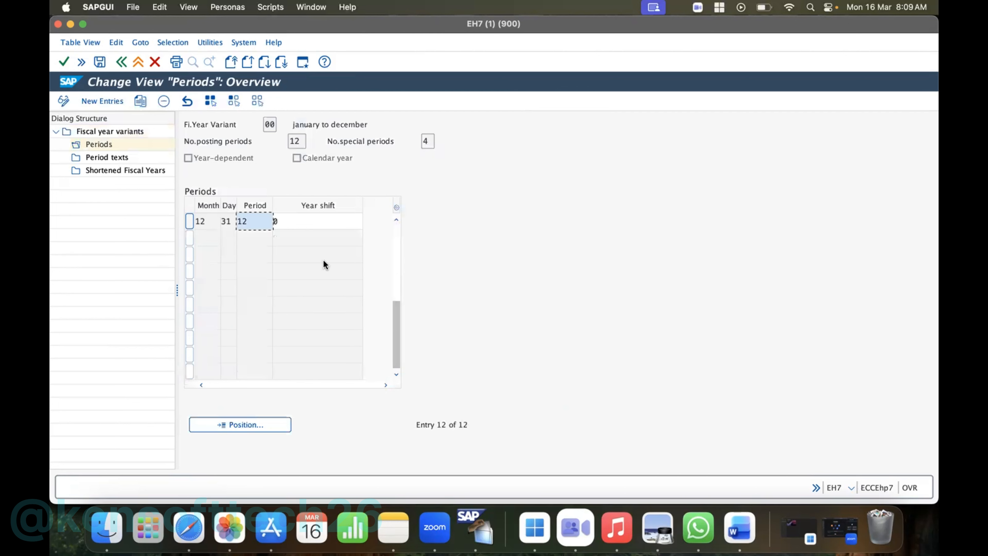
left_click_drag(399, 310, 402, 171)
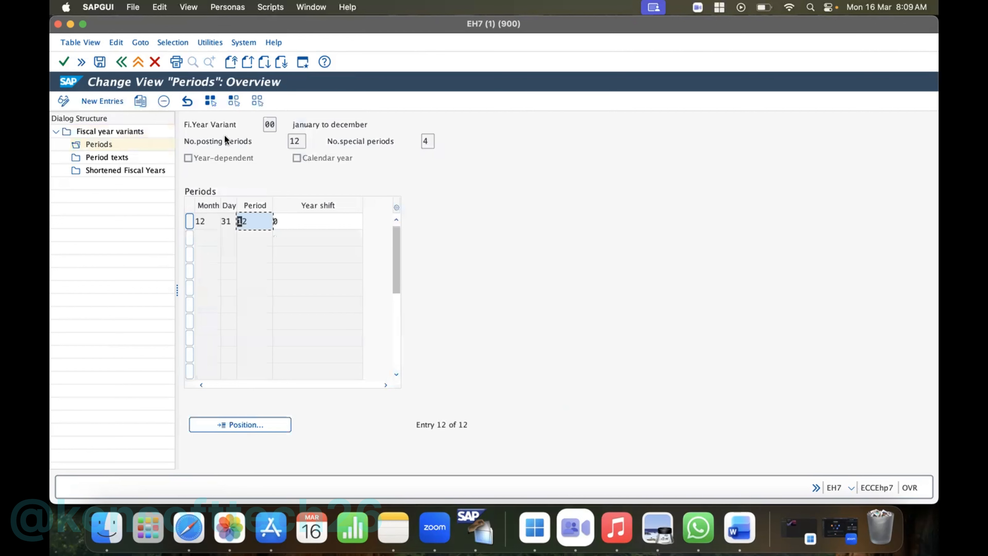
left_click(123, 59)
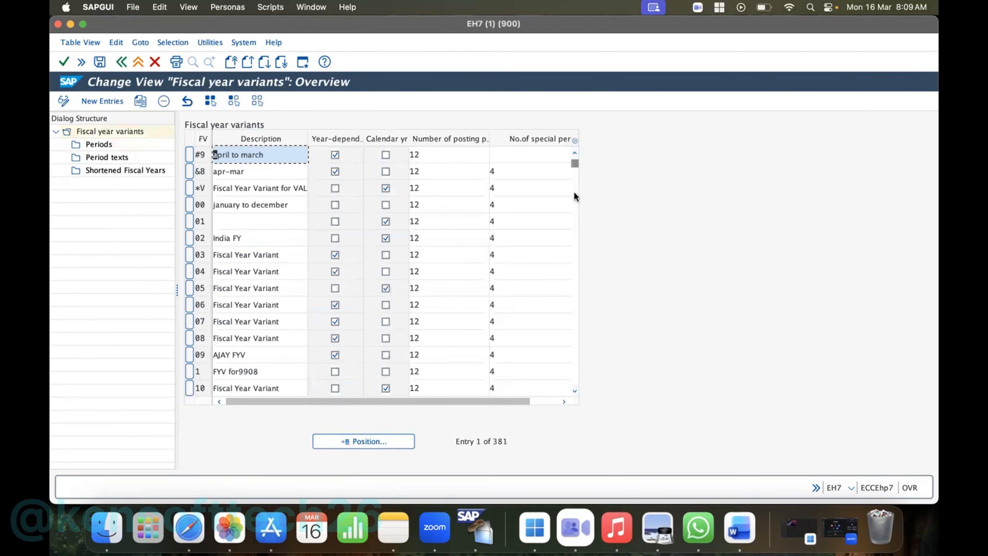
- Look through the fiscal year variant list from its first entries to the variants whose keys start with A
left_click(574, 390)
left_click(575, 390)
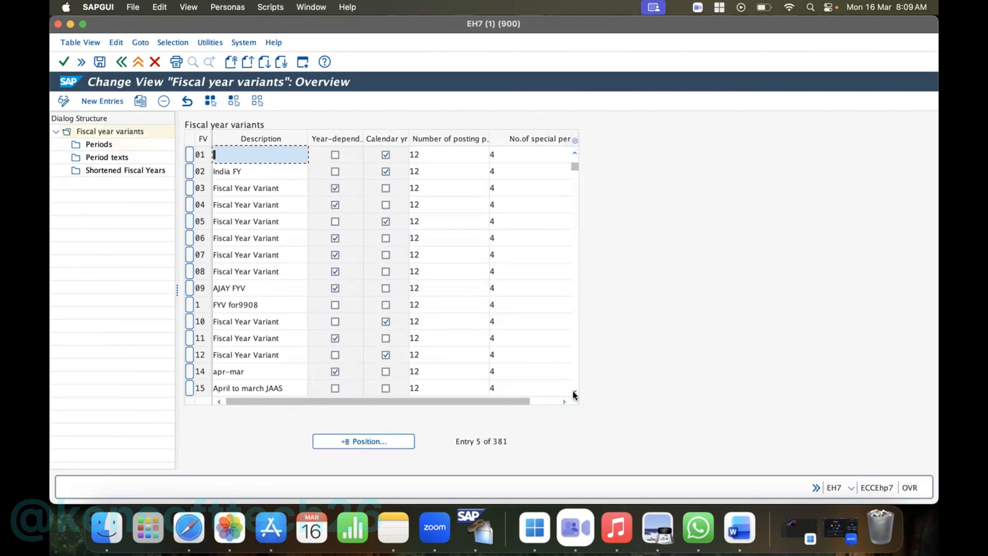
left_click(575, 390)
left_click(575, 390)
left_click(575, 390)
left_click(574, 391)
left_click(574, 390)
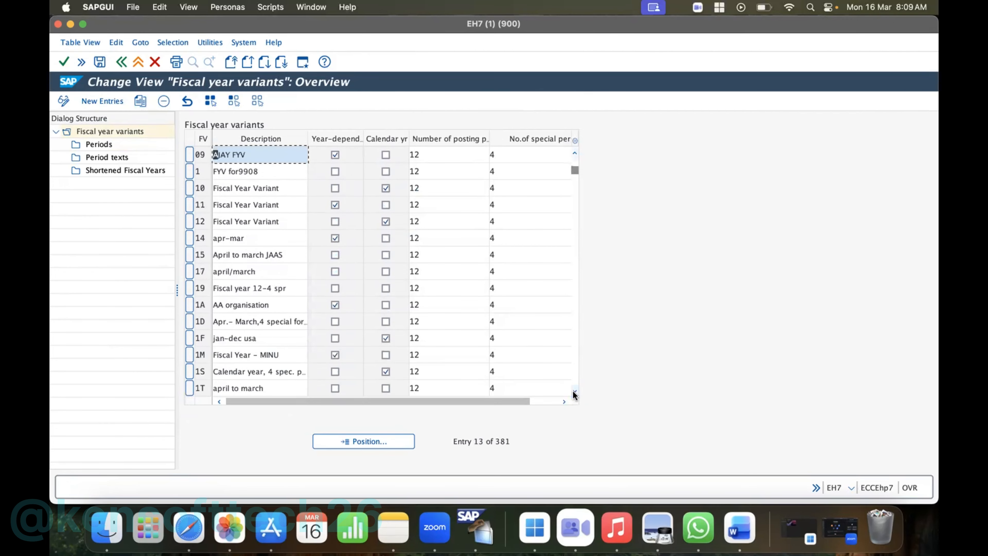
left_click(574, 391)
left_click(574, 391)
left_click(575, 390)
left_click(575, 390)
left_click(575, 390)
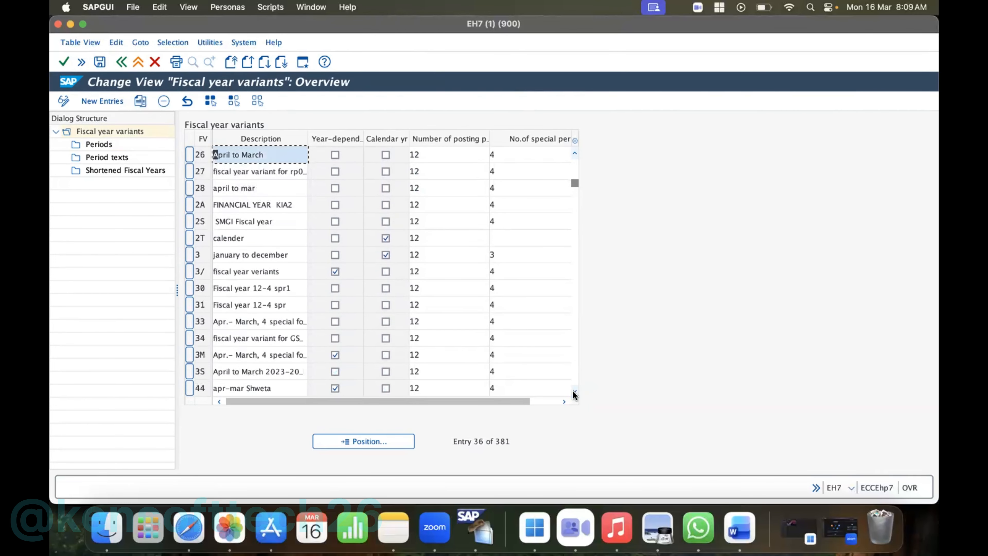
left_click(575, 390)
left_click(575, 390)
left_click(575, 390)
left_click(574, 390)
left_click(575, 390)
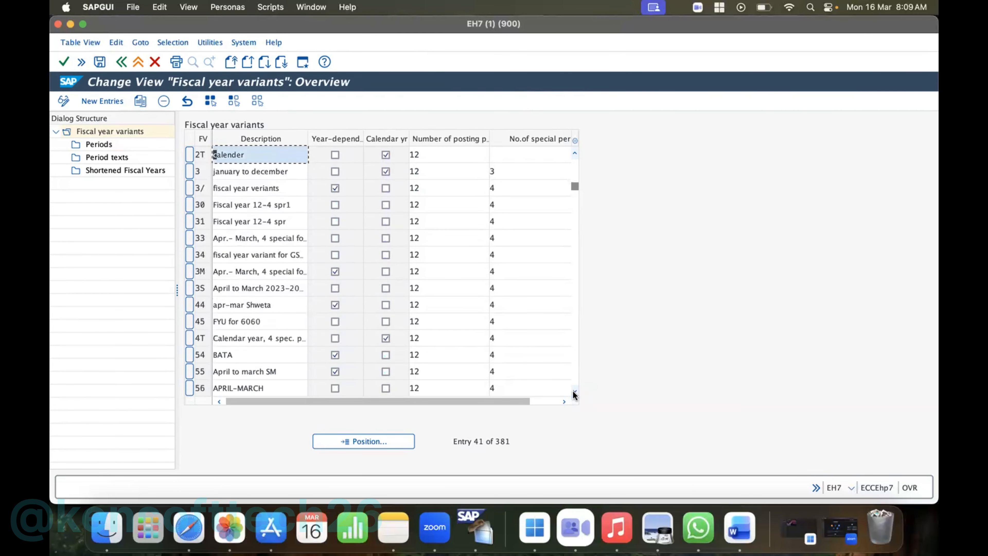
left_click(575, 390)
left_click(574, 391)
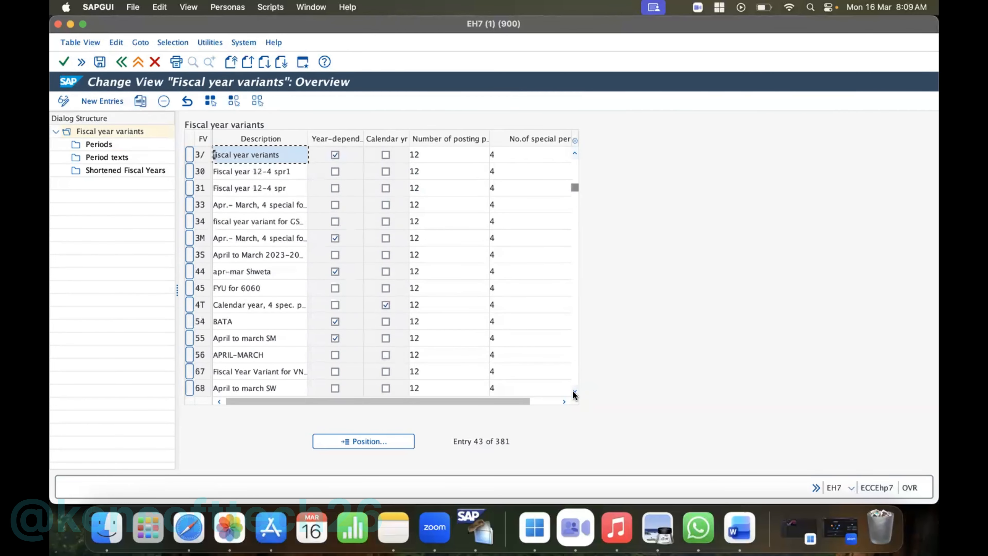
left_click(575, 391)
left_click(575, 391)
left_click(575, 391)
left_click(575, 391)
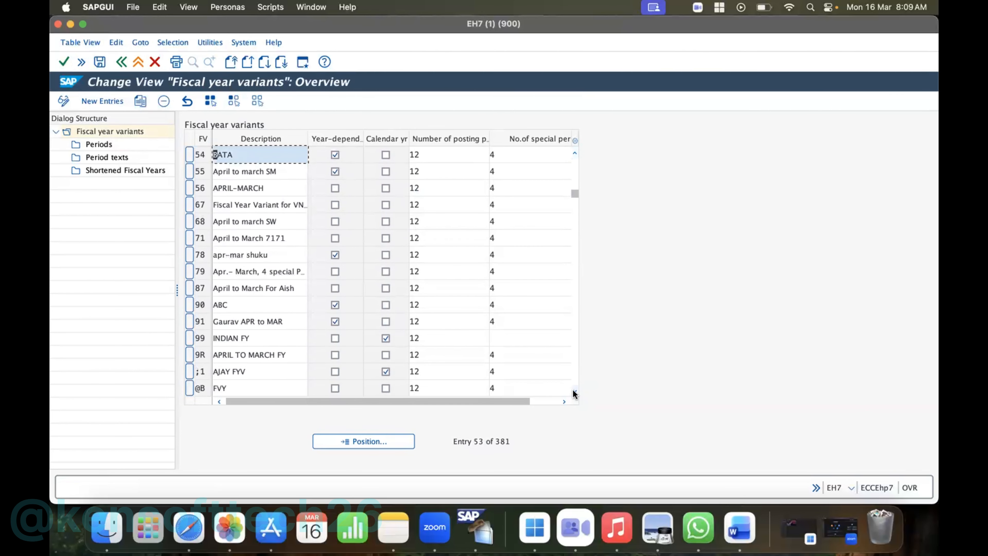
left_click(575, 391)
left_click(575, 391)
left_click(574, 391)
left_click(575, 390)
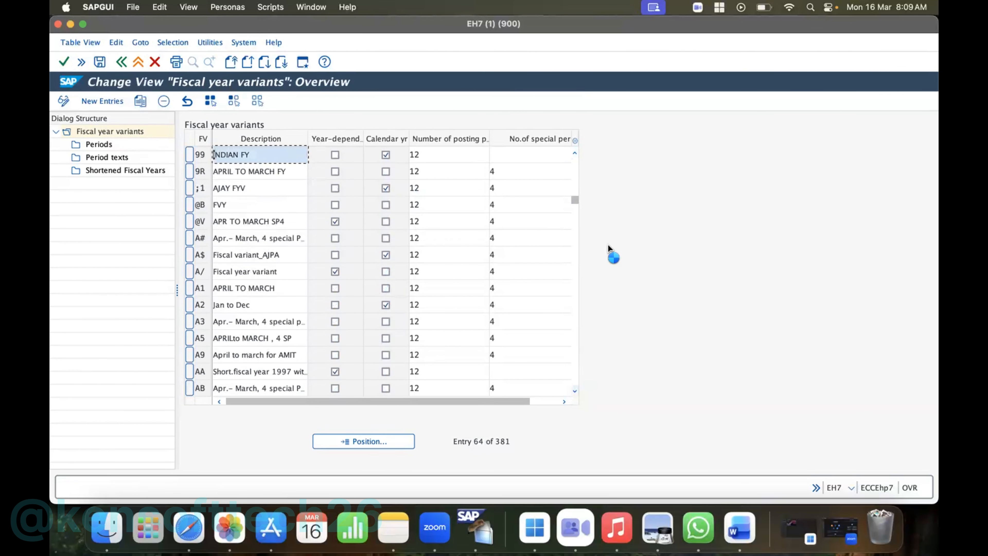
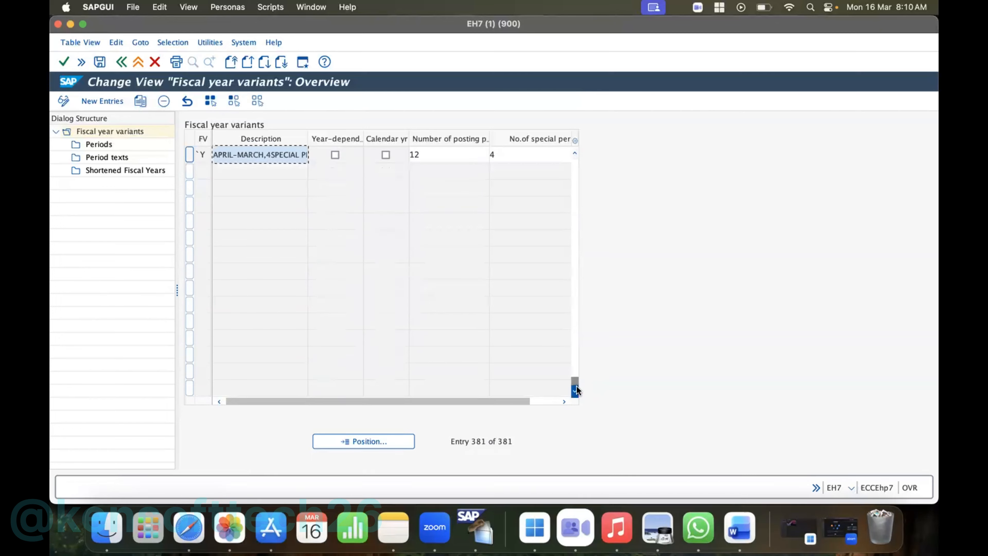
- Look through the last fiscal year variants, from the end of the list back to key X6, and leave the variant overview
left_click(575, 154)
left_click(575, 154)
left_click(575, 153)
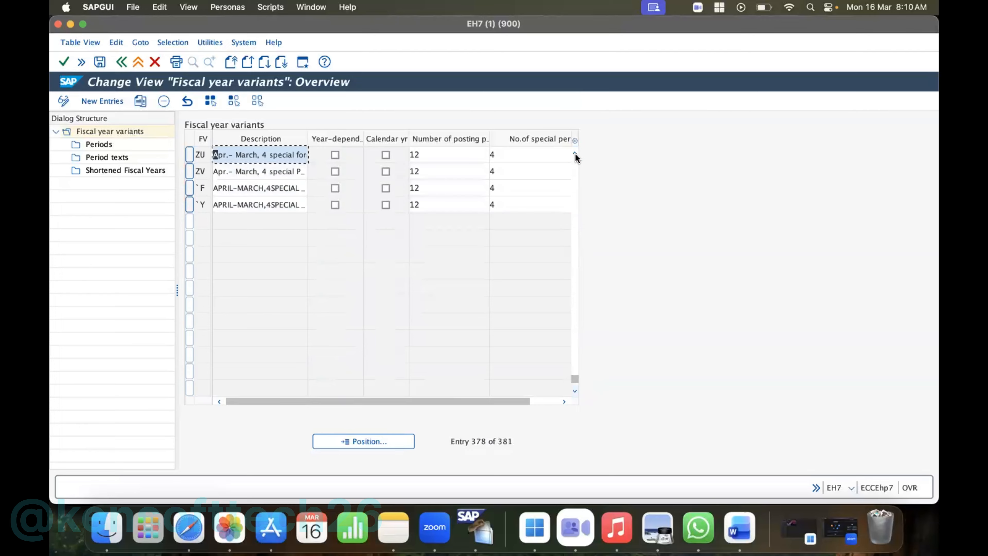
left_click(575, 154)
left_click(575, 154)
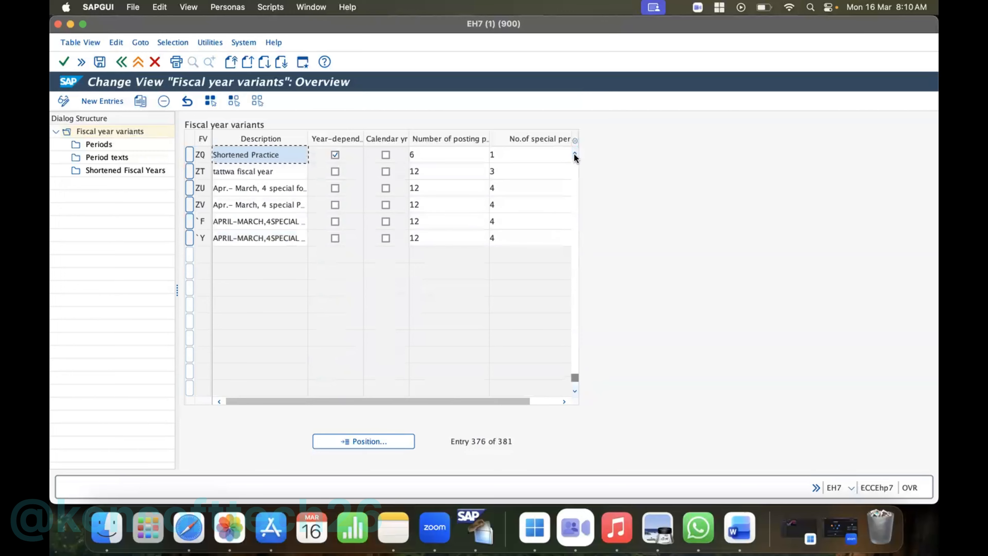
left_click(575, 154)
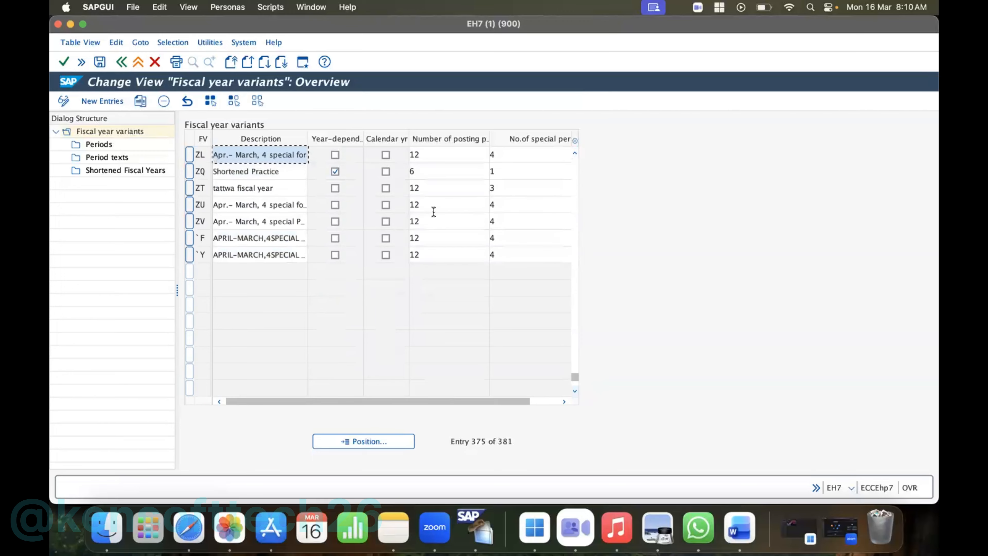
left_click(575, 154)
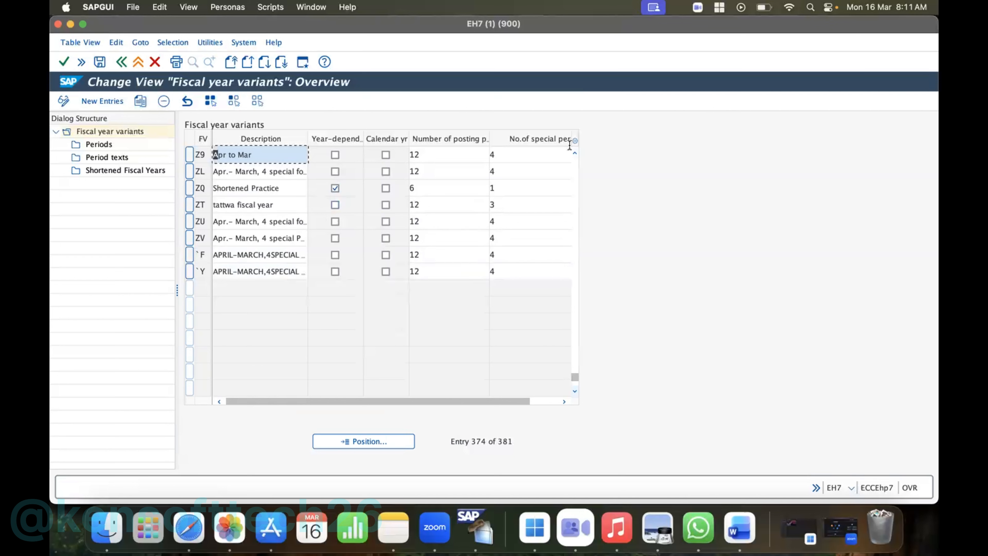
scroll(574, 151, "up", 1)
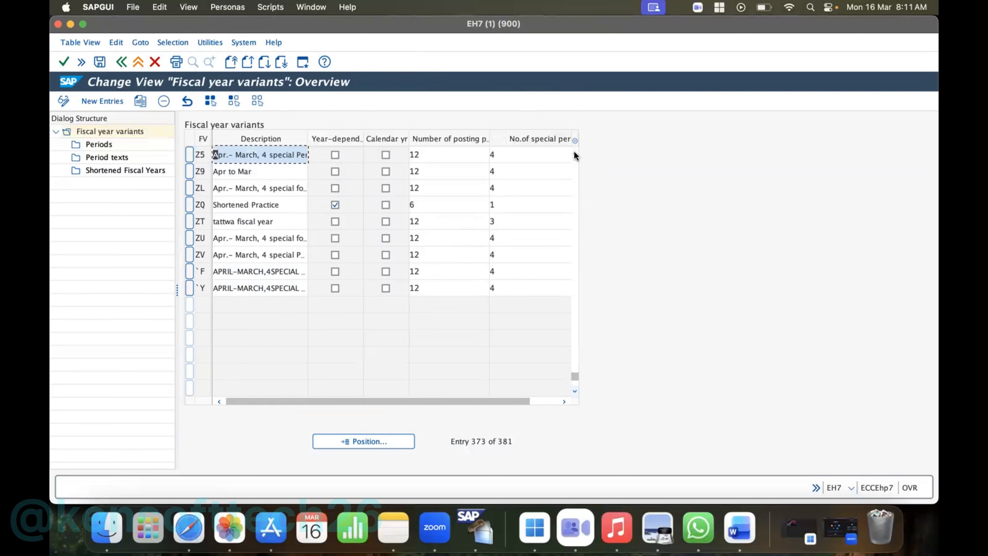
scroll(574, 151, "up", 1)
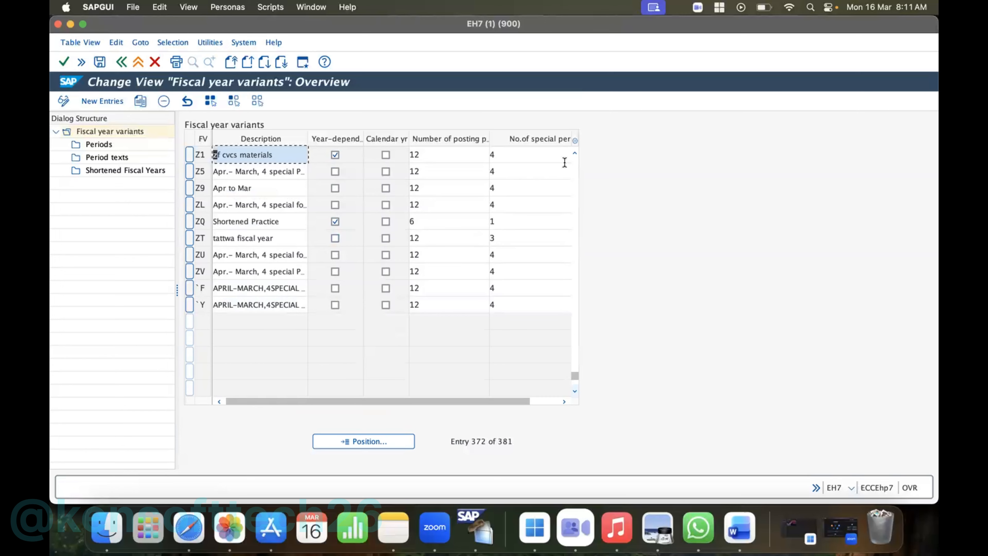
left_click(575, 153)
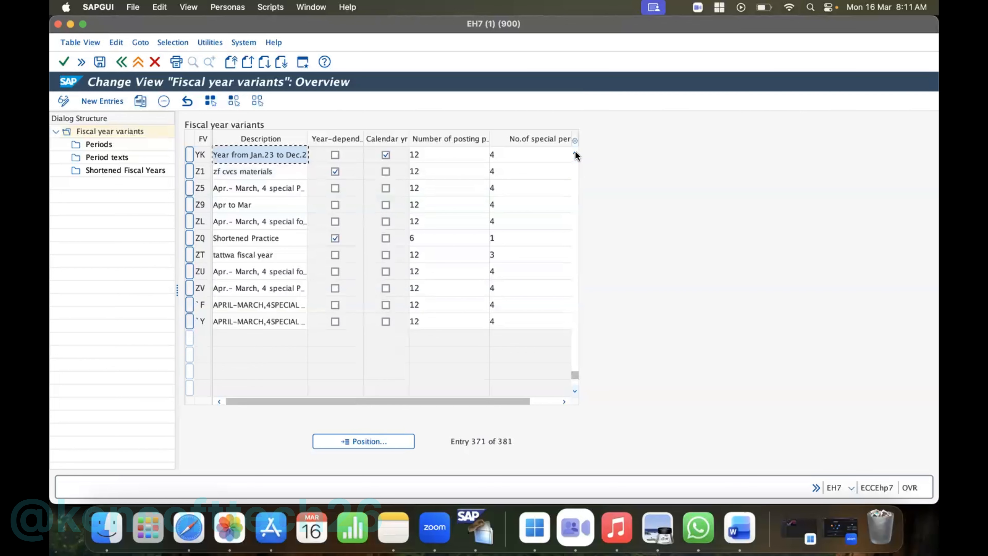
left_click(575, 152)
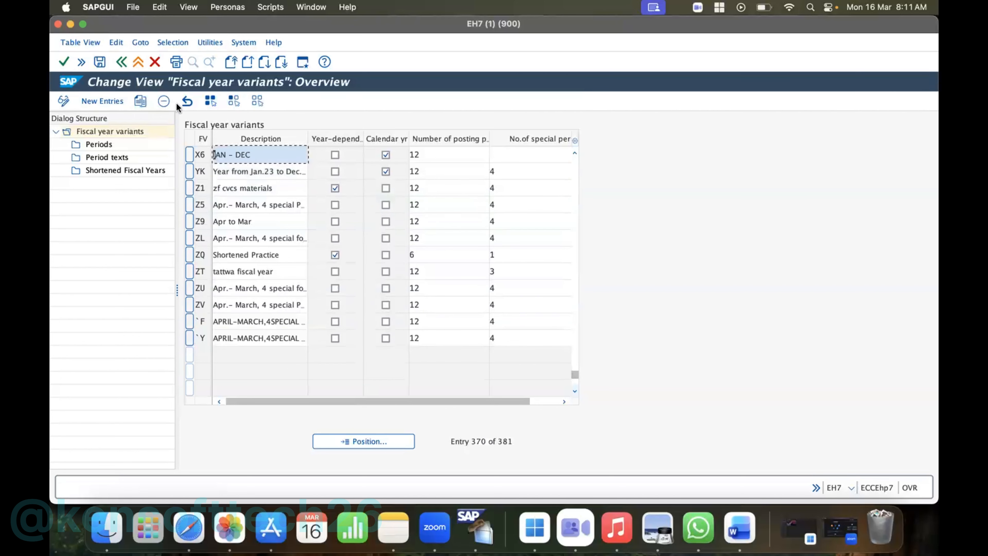
left_click(121, 63)
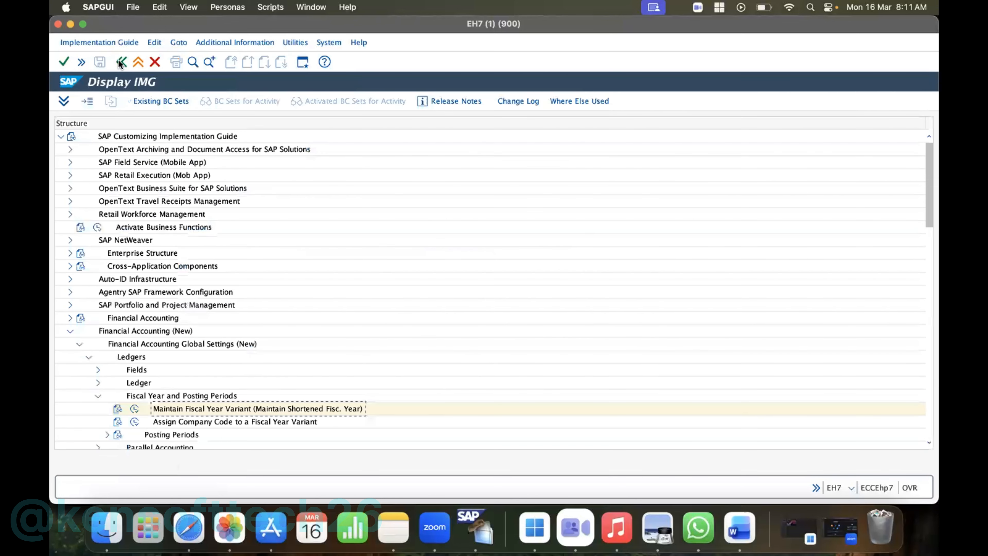
- Open the assignment of company codes to fiscal year variants and go to the entry of company code HP10
left_click(135, 424)
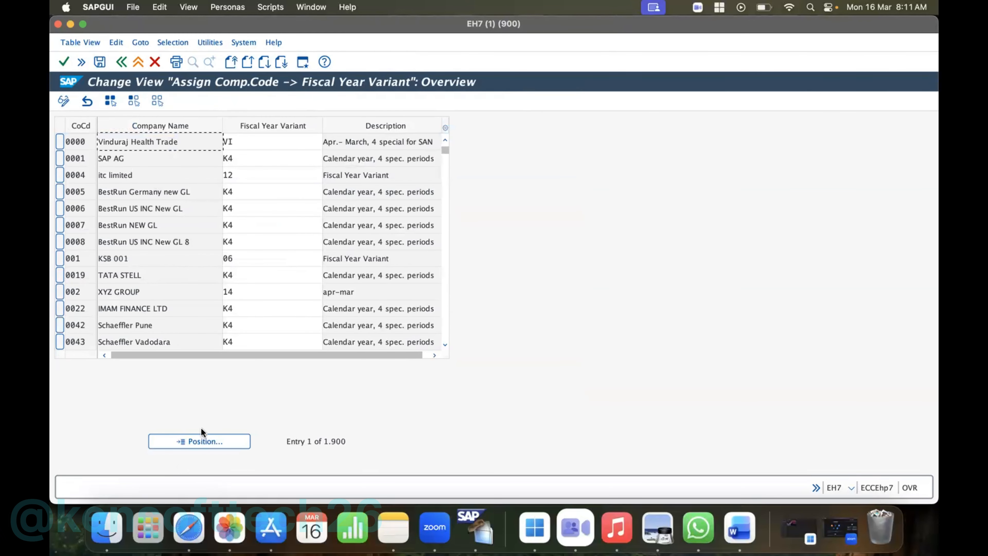
left_click(209, 442)
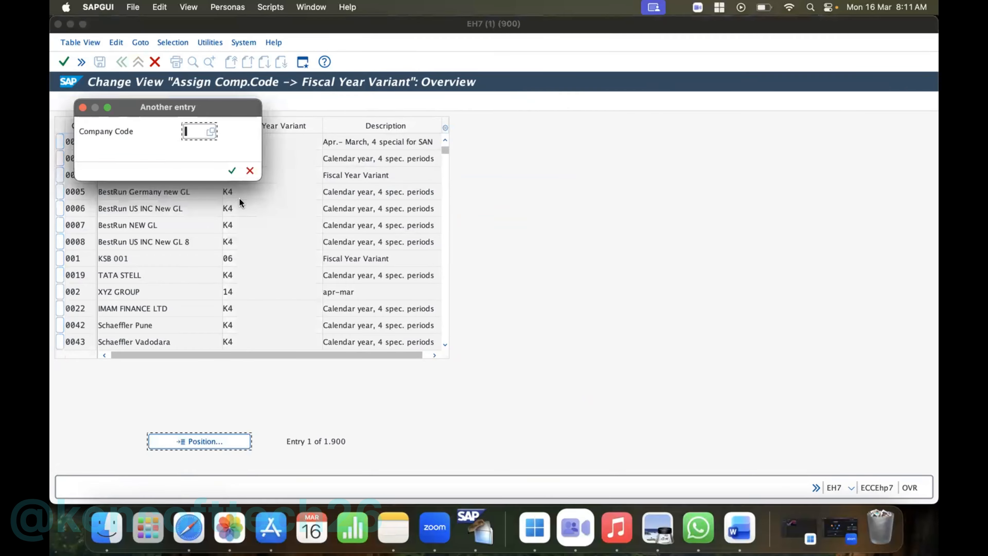
type("HP")
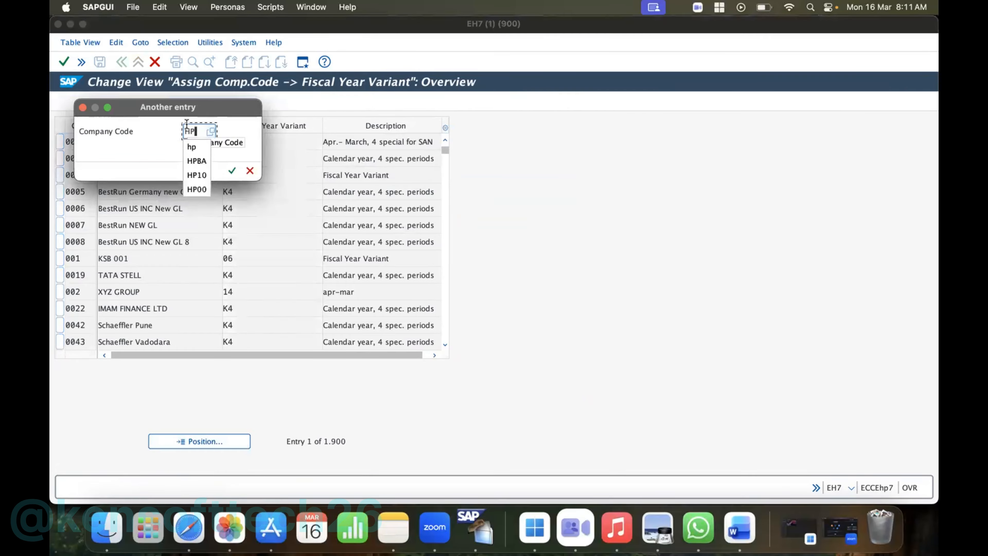
left_click(196, 174)
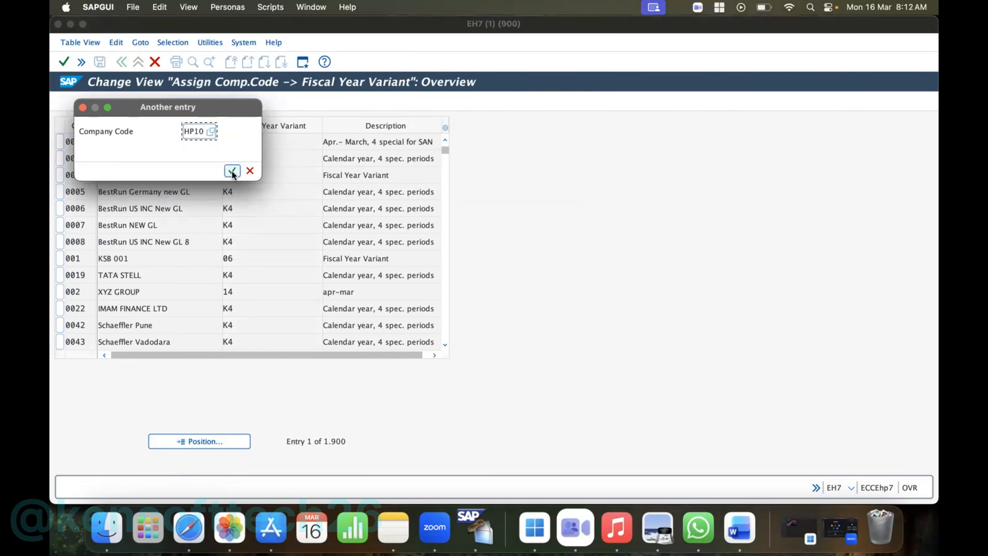
left_click(232, 172)
- Assign fiscal year variant P1 to company code HP10 and check the variant's description
left_click(226, 141)
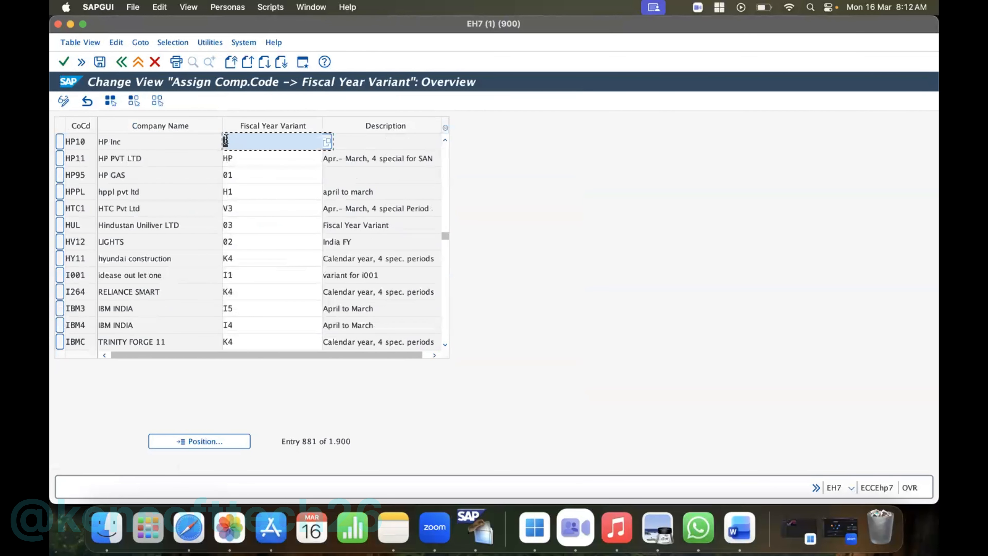
type("H")
type("1")
key("Return")
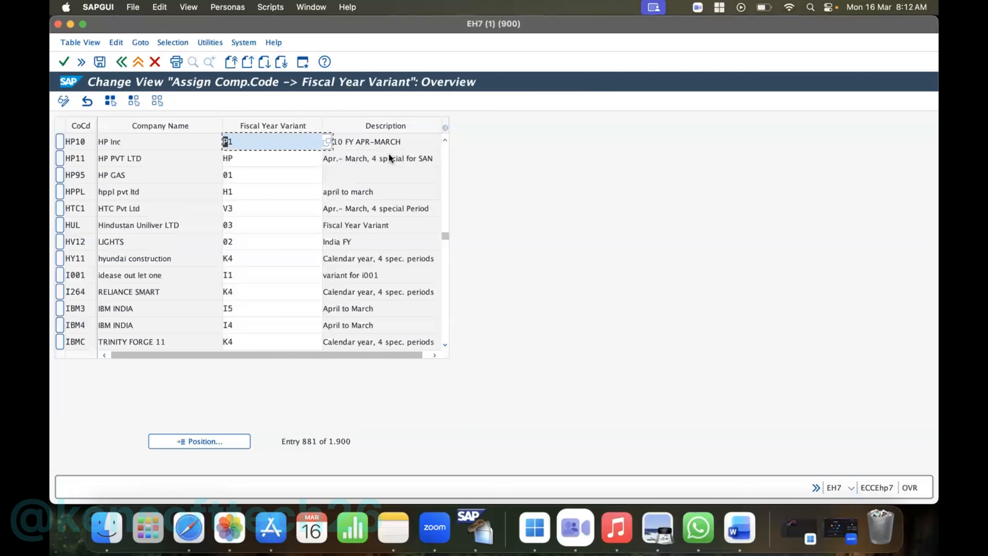
left_click(390, 141)
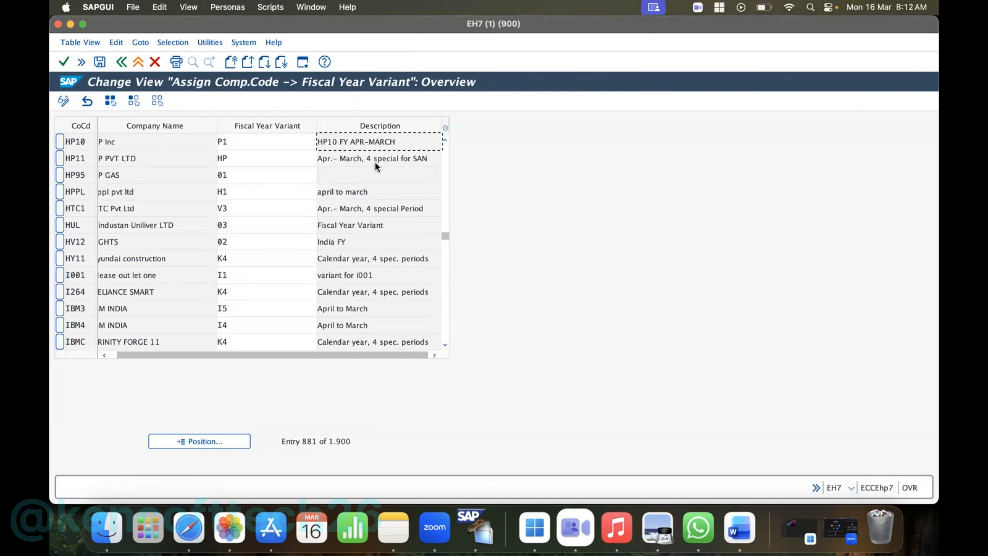
left_click_drag(281, 355, 186, 370)
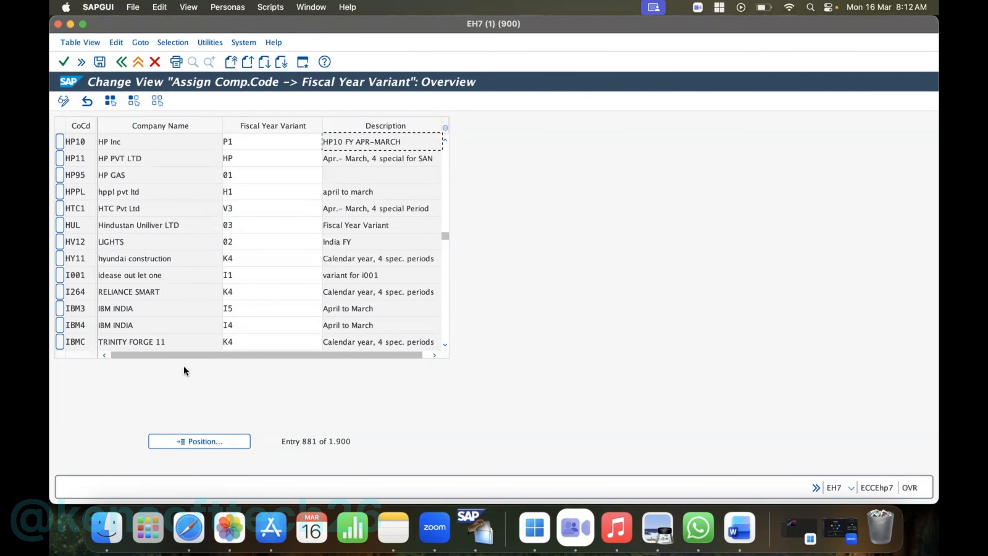
- Save HP10's fiscal year variant assignment in the proposed customizing request and return to the implementation guide
left_click(101, 62)
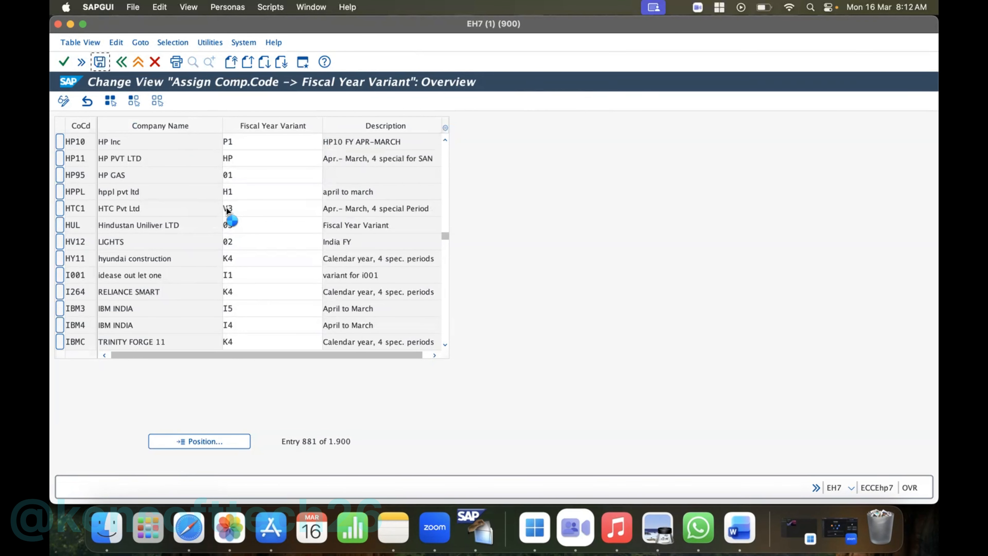
left_click(271, 171)
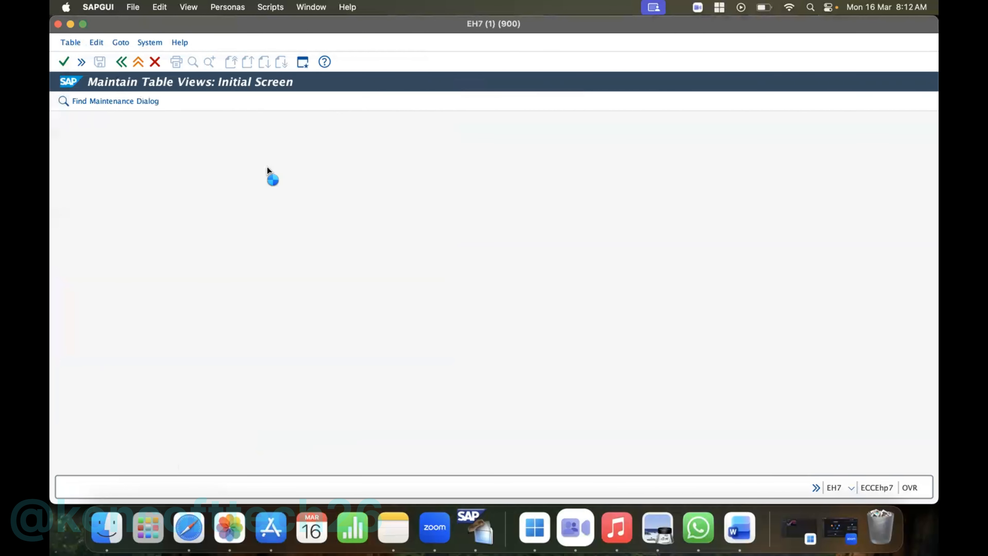
left_click(122, 62)
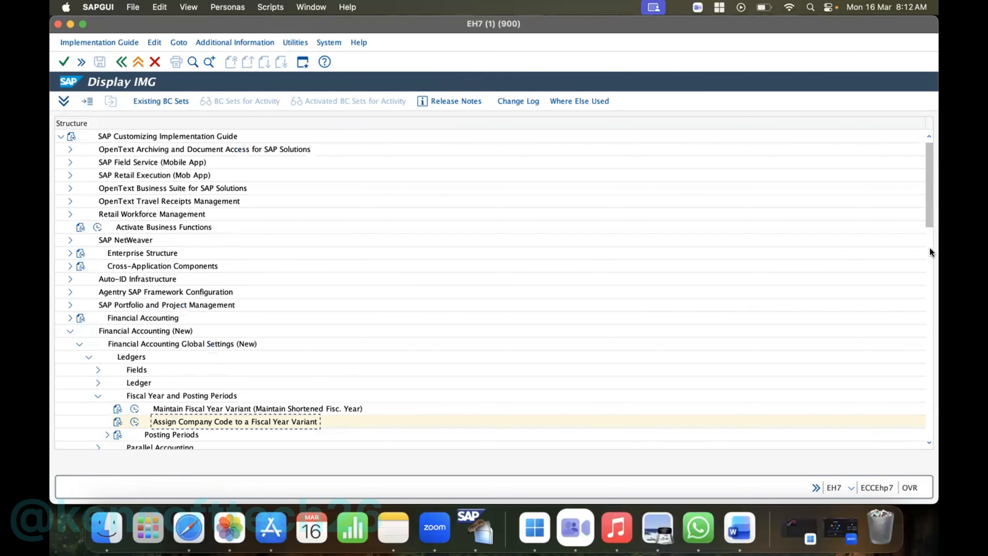
- In Define Variants for Open Posting Periods, add variant HP10 with the name POSTING PERIOD VARIANT FOR HP Inc
left_click_drag(927, 221, 923, 243)
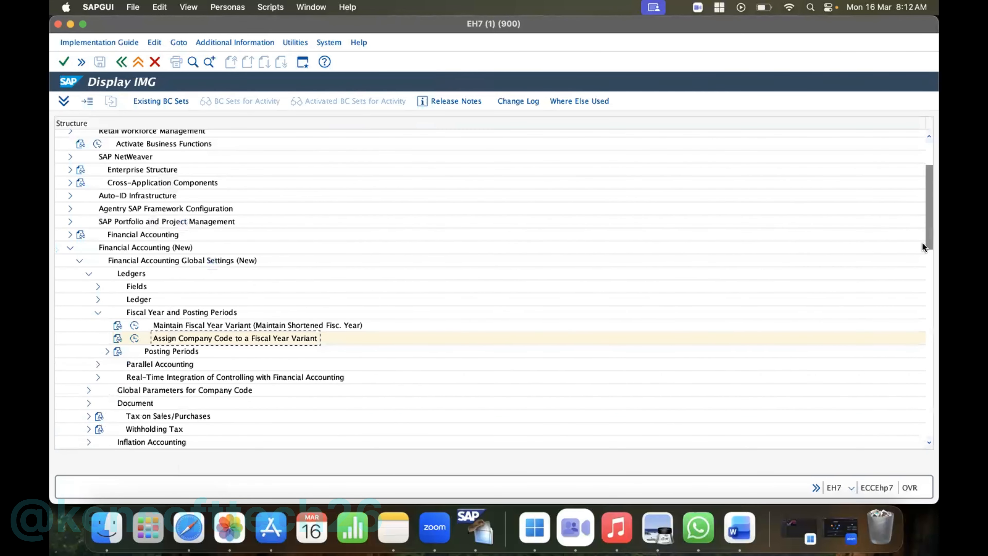
left_click(108, 351)
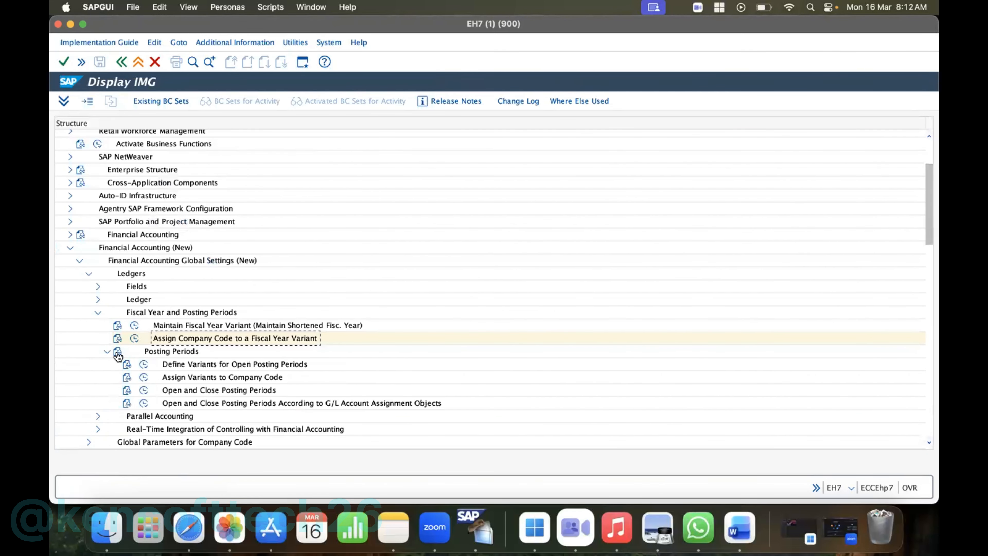
left_click(143, 365)
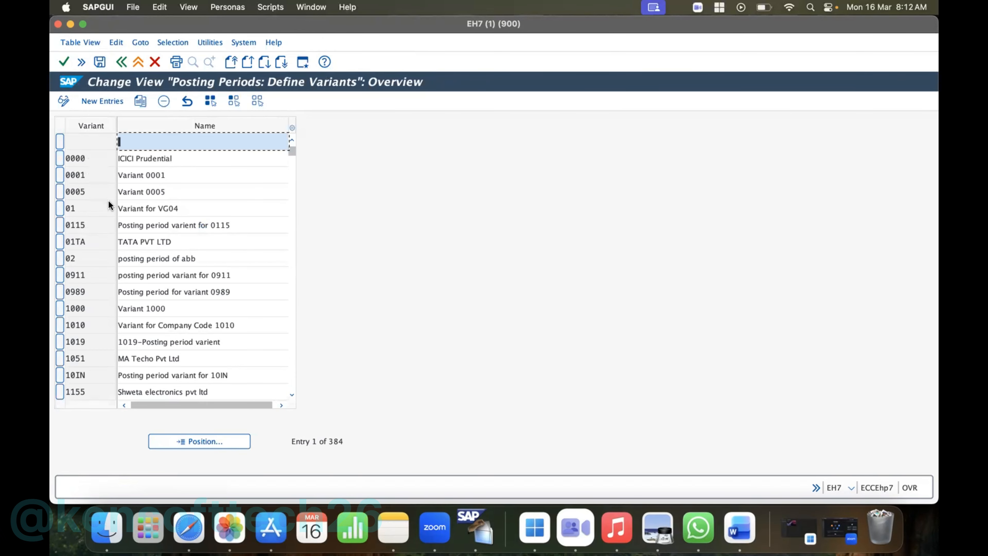
left_click(95, 101)
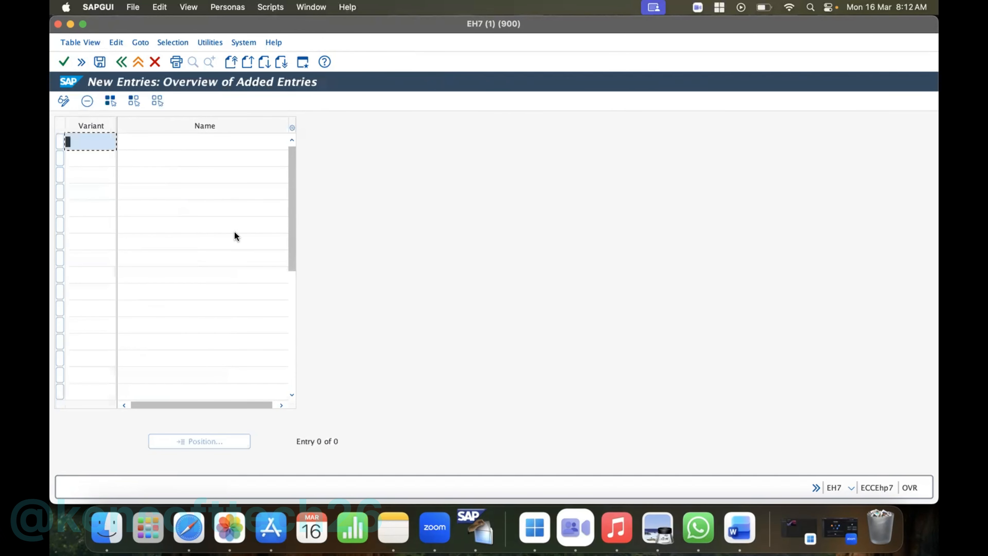
type("HP10")
left_click(193, 142)
type("Pos")
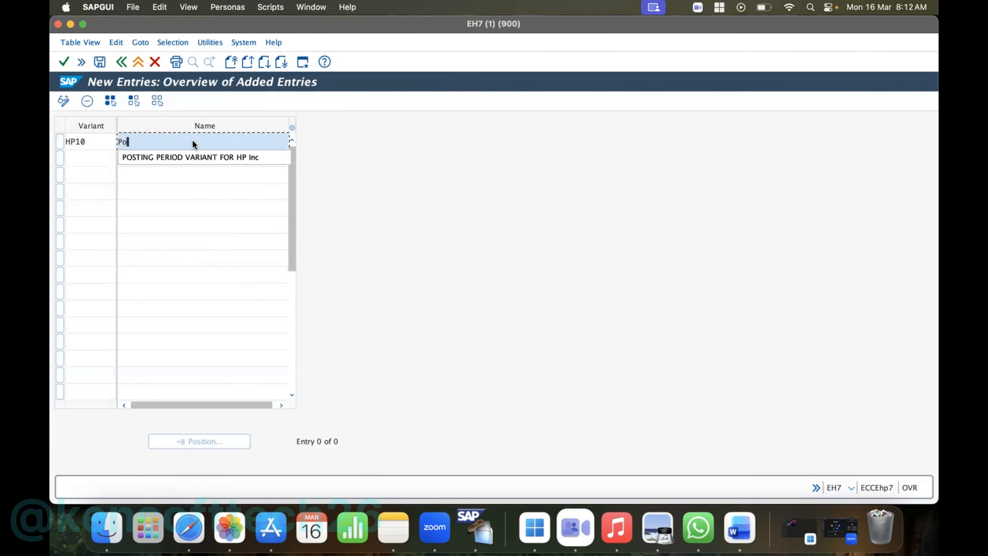
left_click(197, 157)
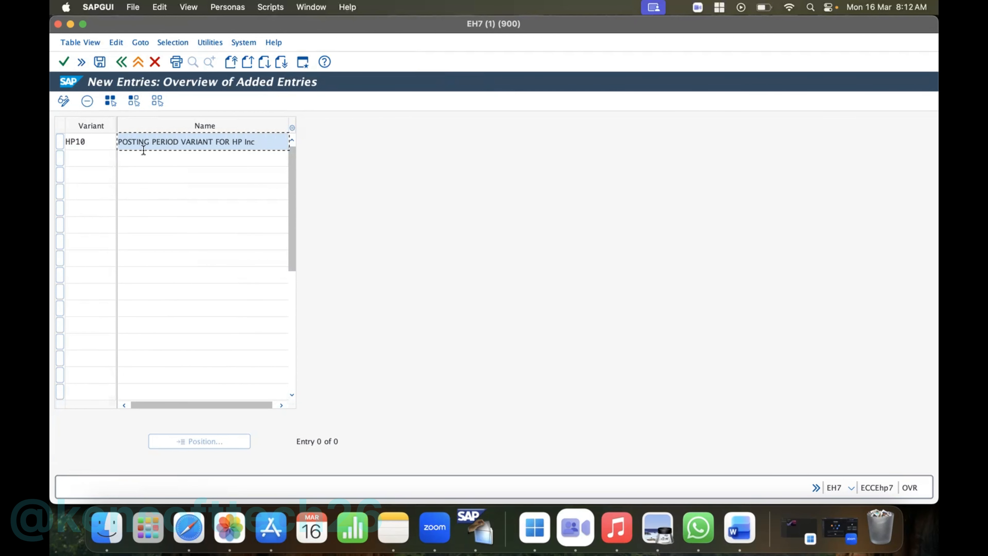
- Save posting period variant HP10 in the HP Inc customizing request and return to the variant overview
left_click(100, 62)
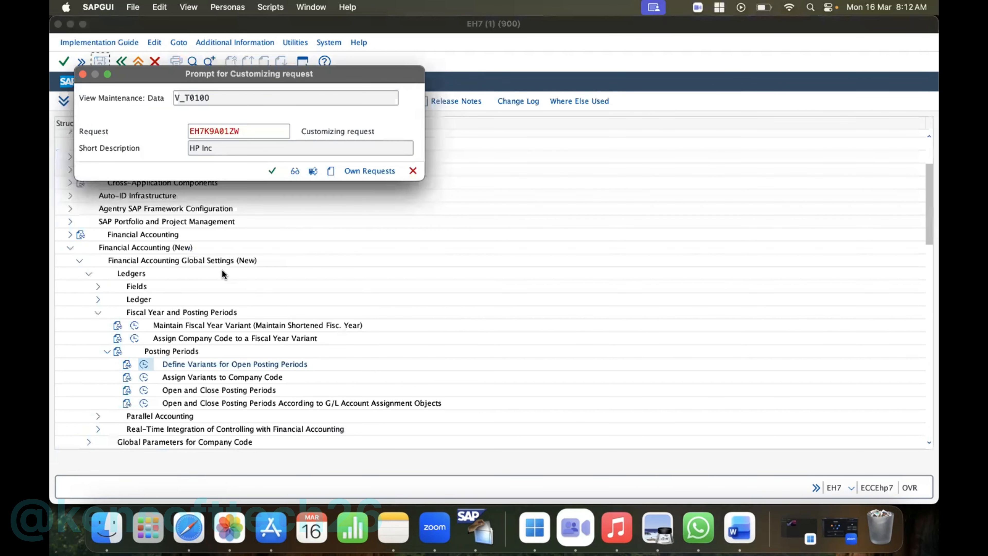
left_click(272, 166)
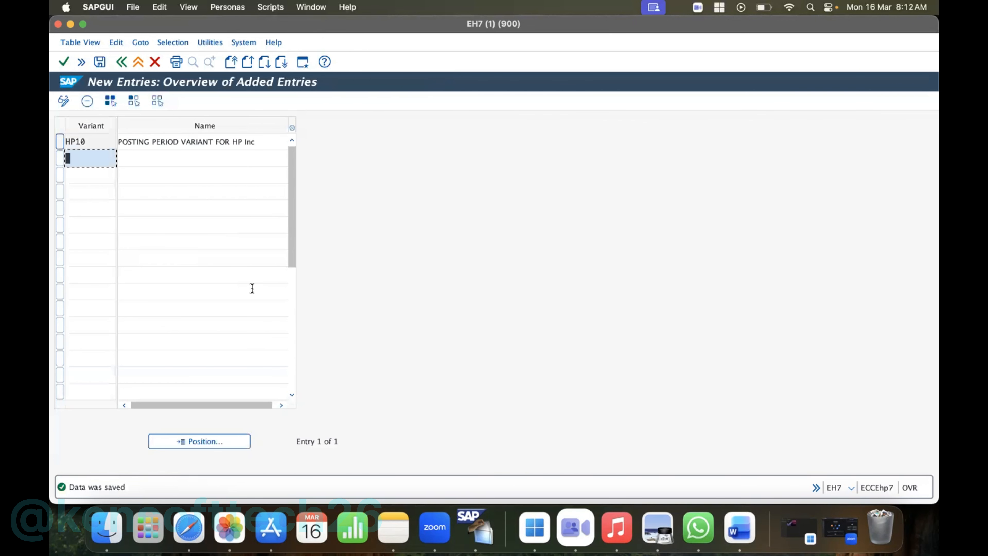
left_click(126, 60)
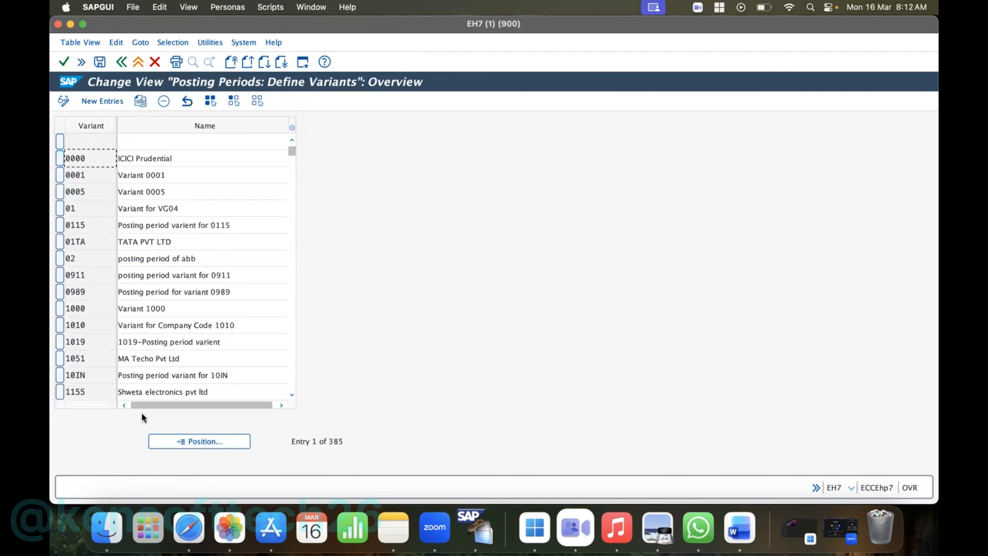
key("super+q")
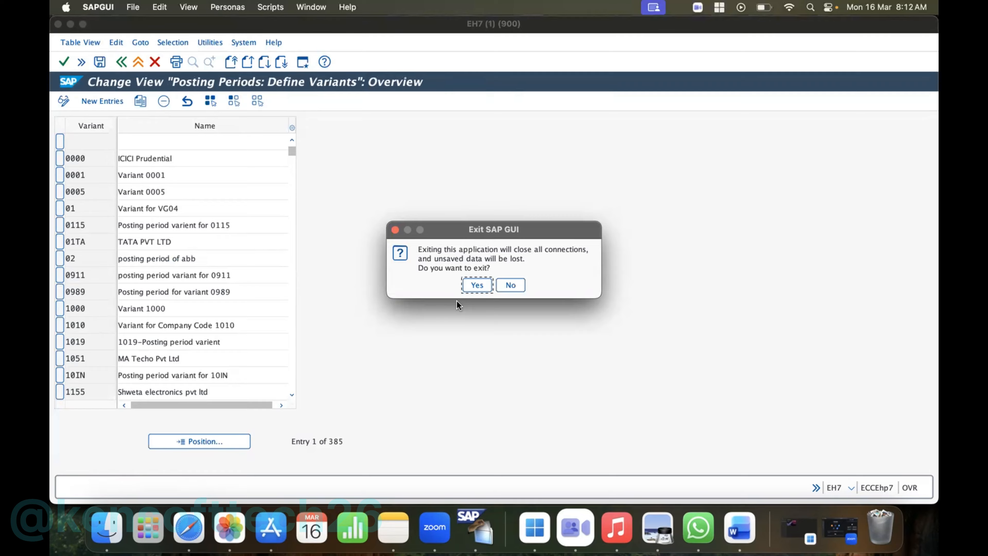
left_click(510, 285)
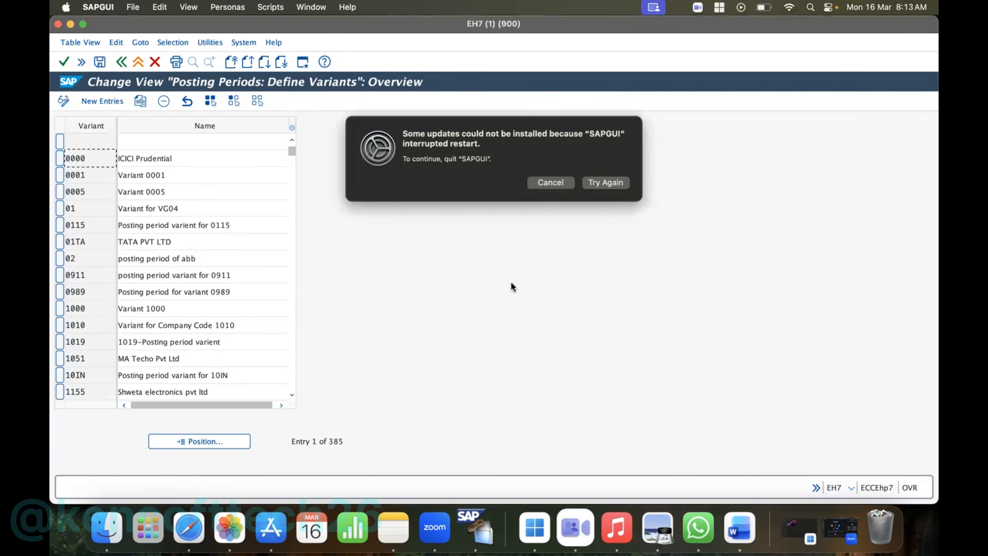
left_click(541, 186)
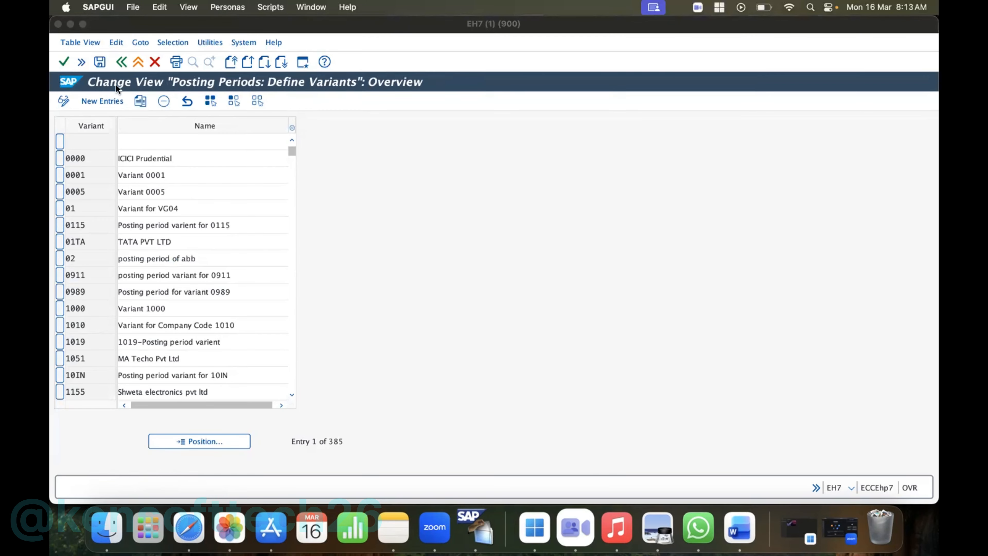
- In Assign Variants to Company Code, find company code HP10 and assign posting period variant HP10 to it
left_click(120, 63)
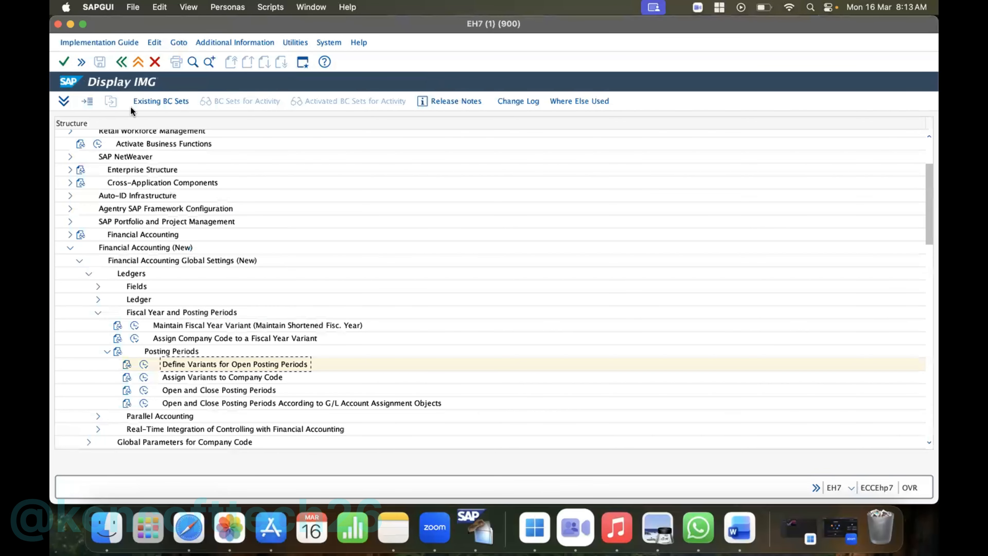
left_click(144, 378)
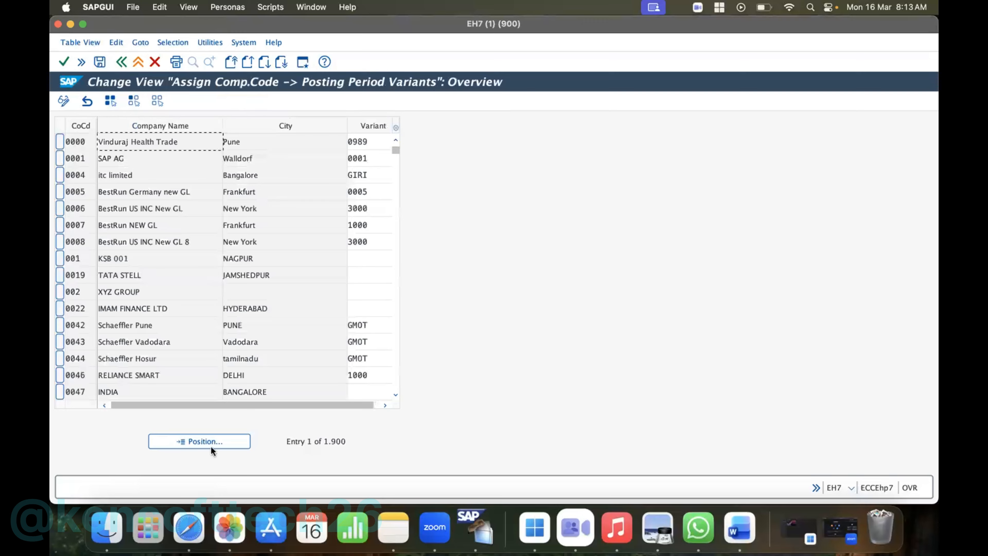
left_click(213, 443)
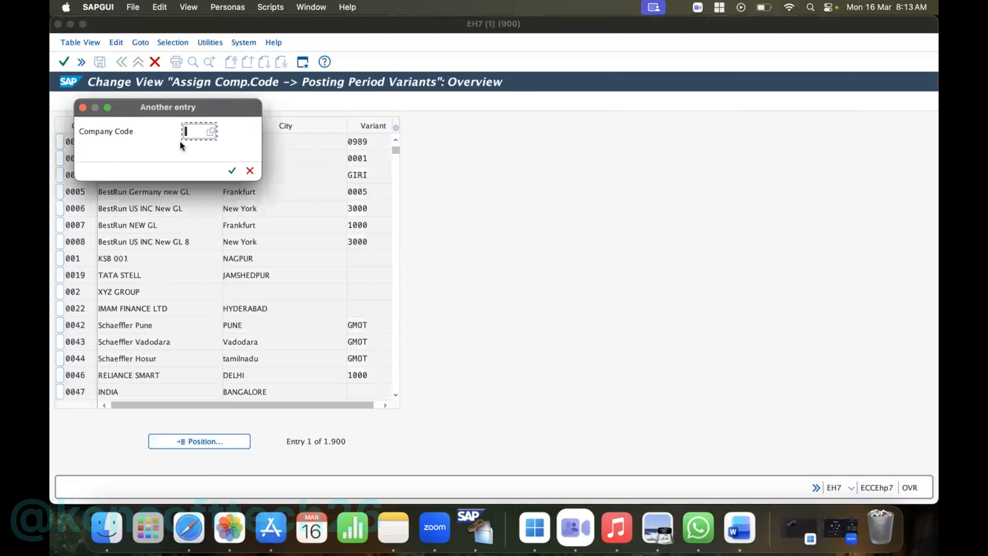
type("hp10")
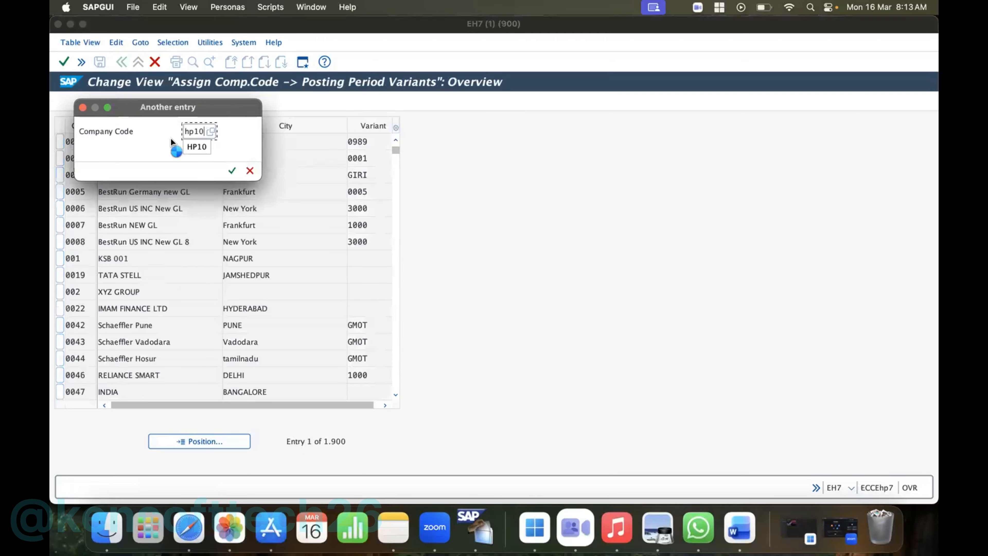
key("Return")
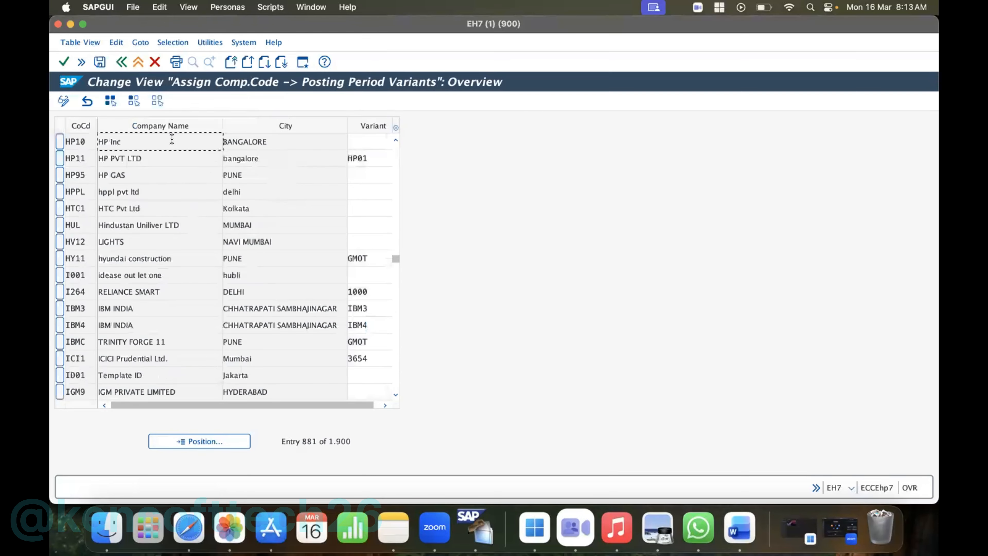
left_click(366, 140)
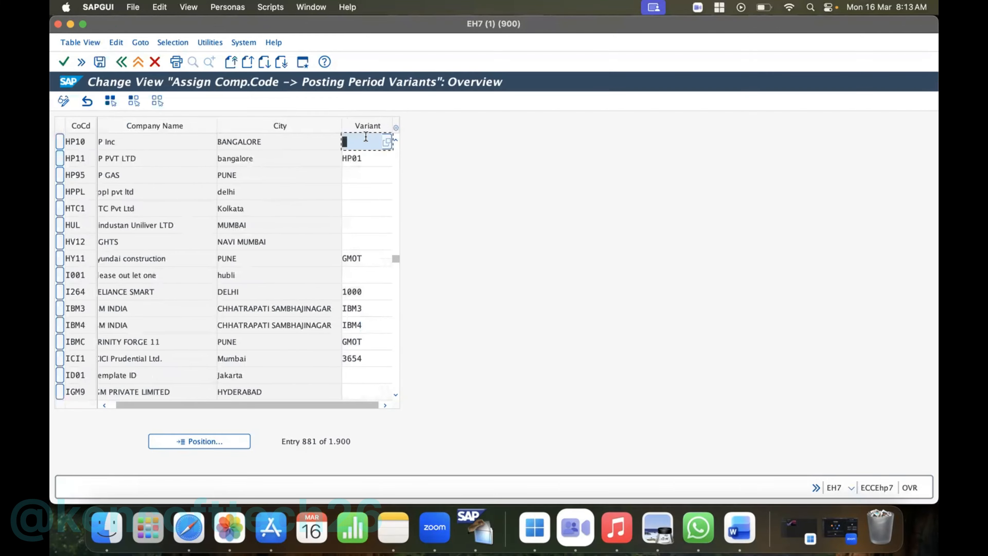
type("HP10")
- Save HP10's posting period variant assignment in the HP Inc customizing request and return to the implementation guide
left_click(100, 61)
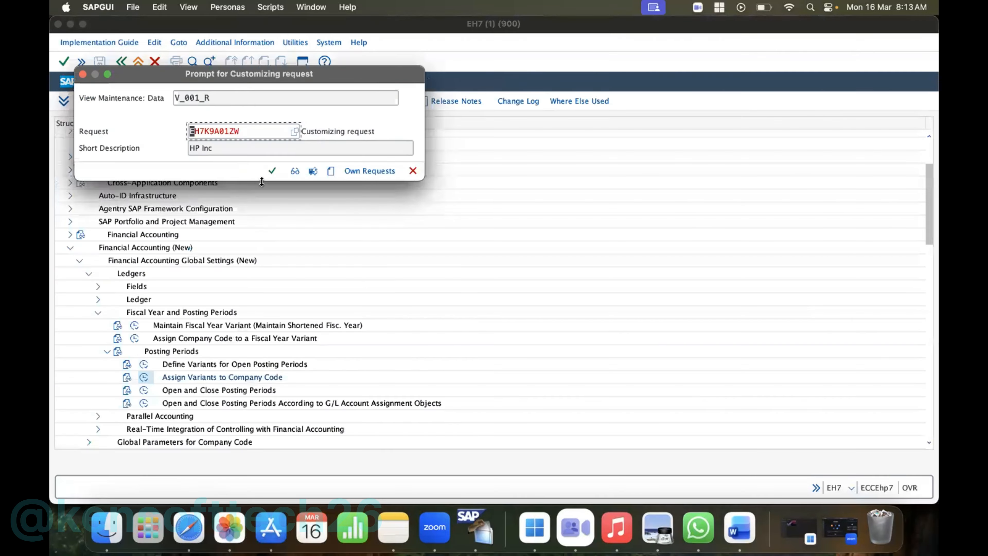
left_click(272, 172)
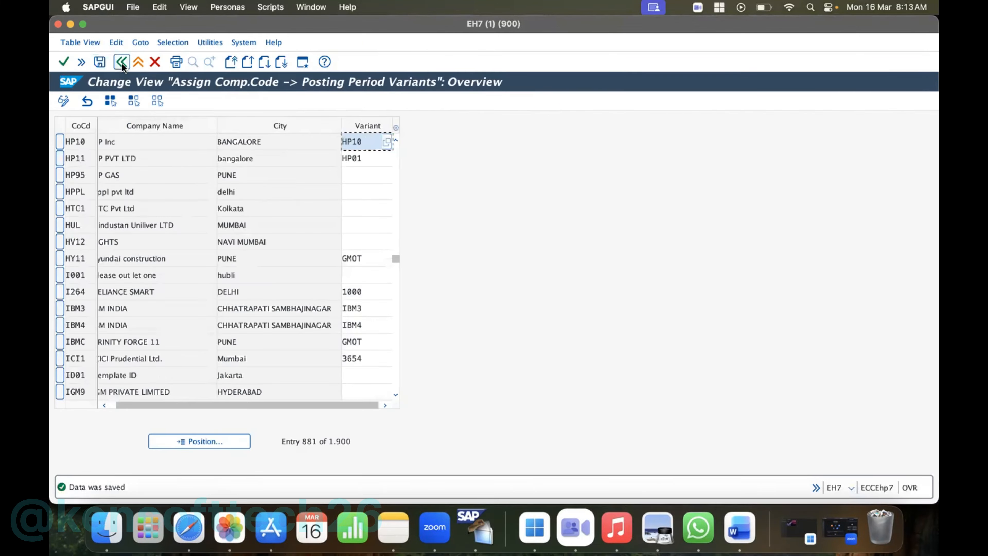
left_click(122, 62)
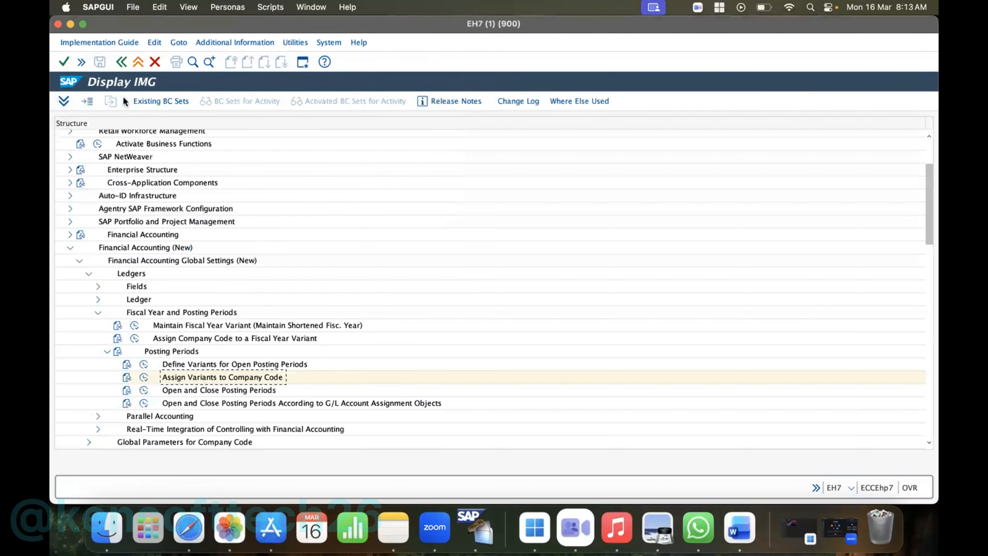
- Open the Open and Close Posting Periods activity and widen the account type column of the time intervals table
left_click(144, 390)
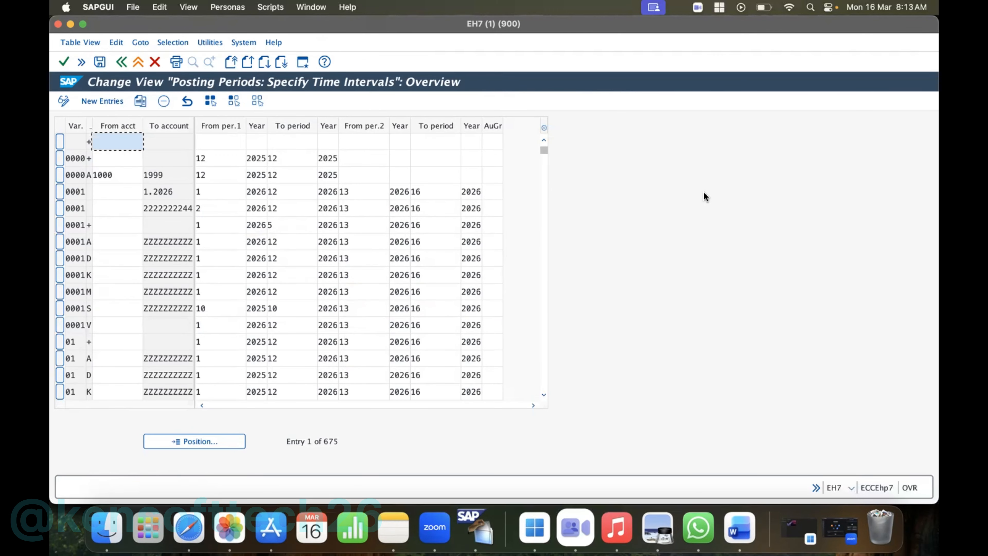
left_click(121, 61)
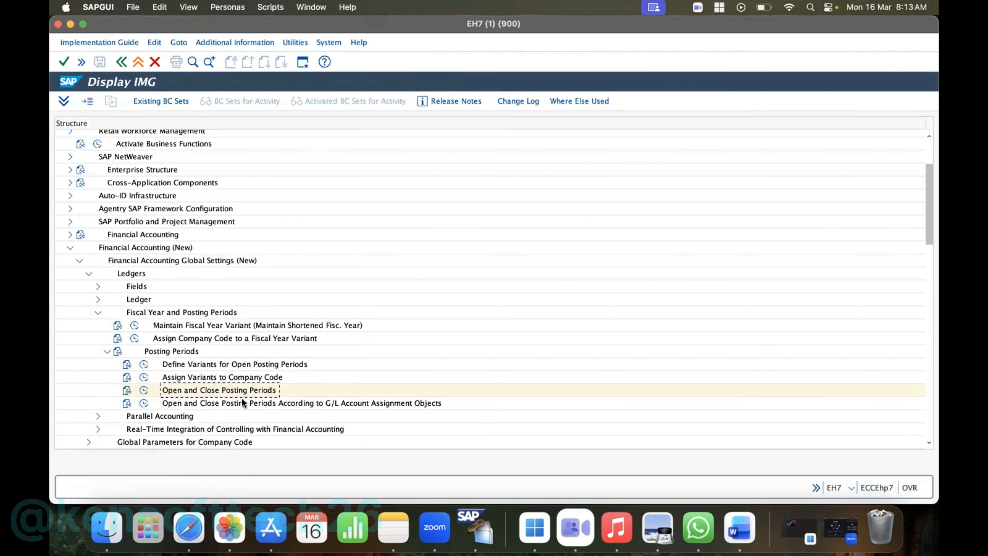
left_click(144, 390)
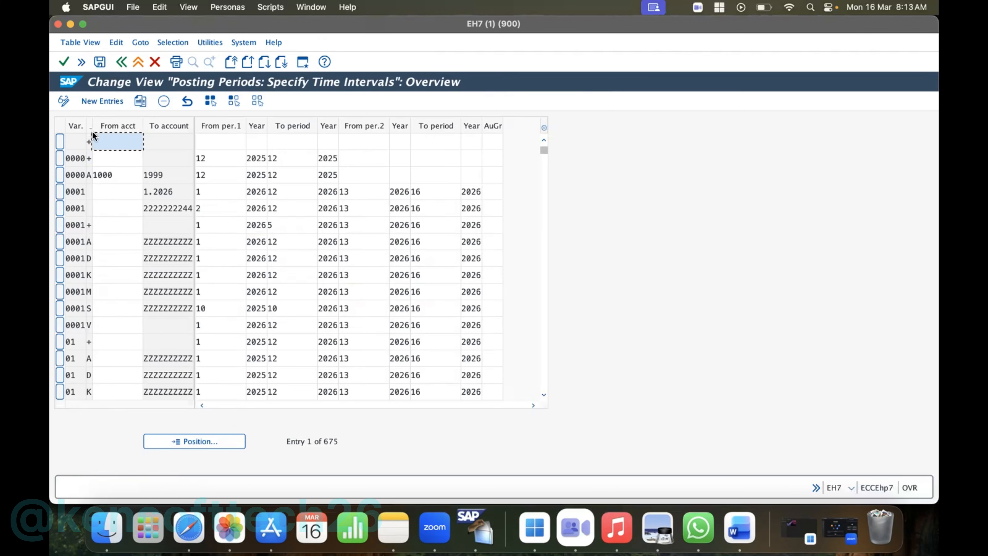
left_click_drag(93, 129, 109, 119)
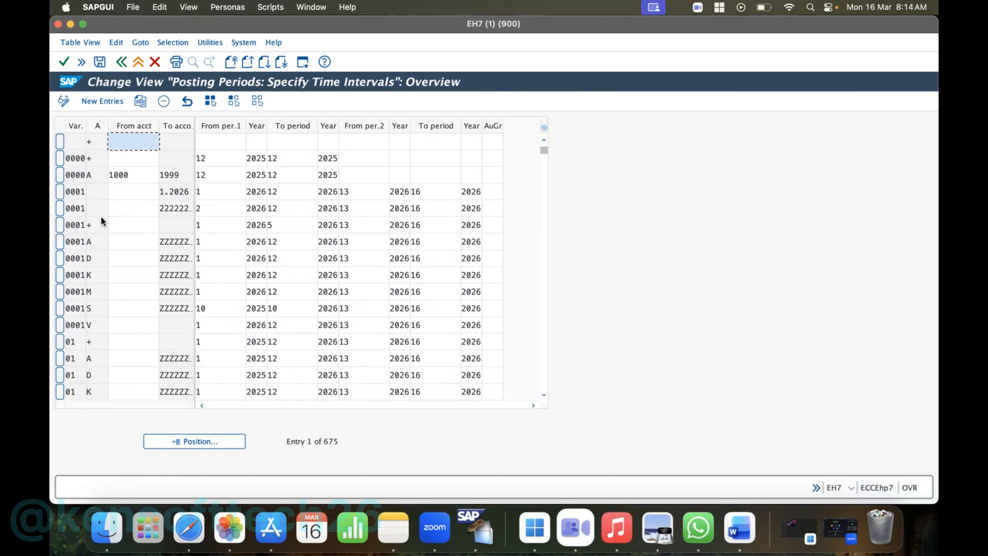
- Check the possible account type entries for variant 0001's + row and close the value list
left_click(75, 157)
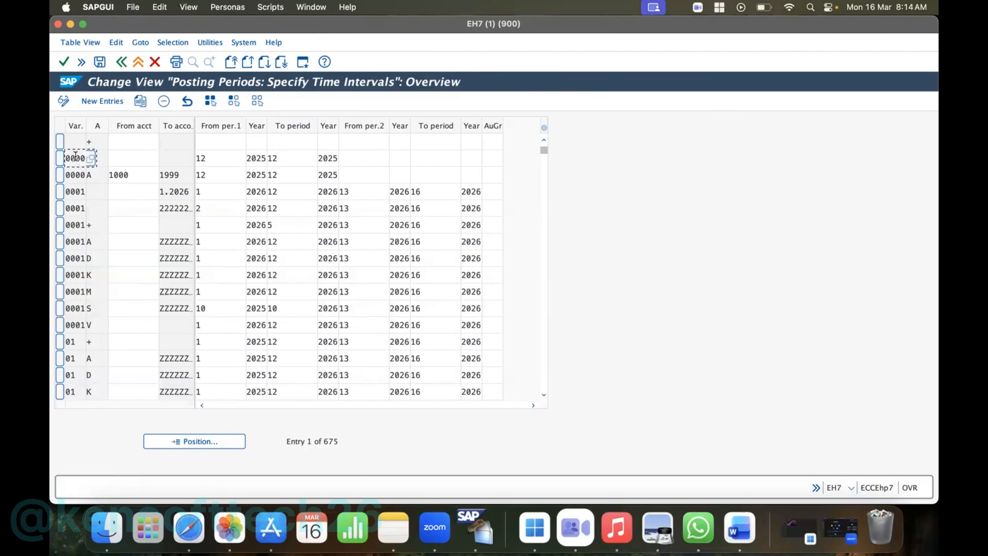
left_click(100, 159)
type("+")
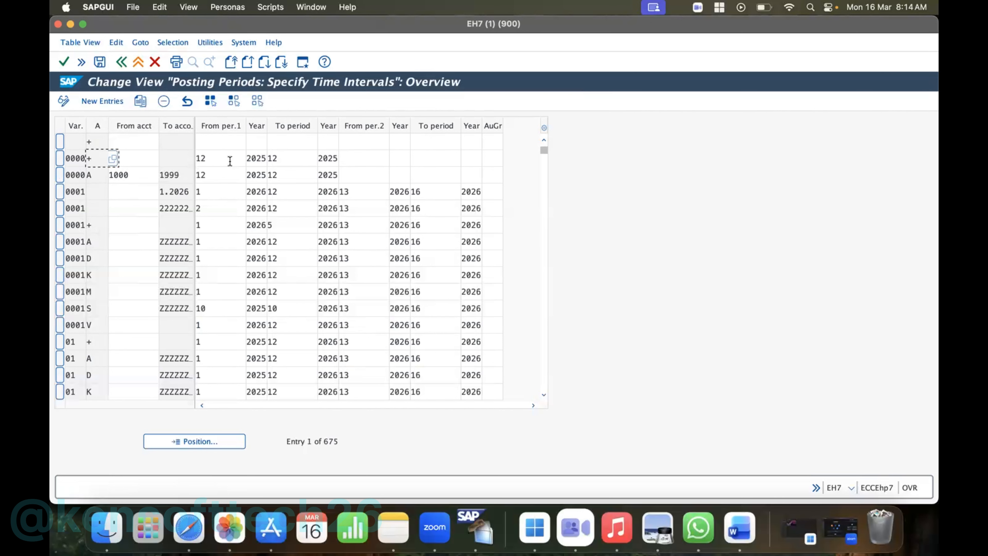
left_click(97, 225)
left_click(113, 225)
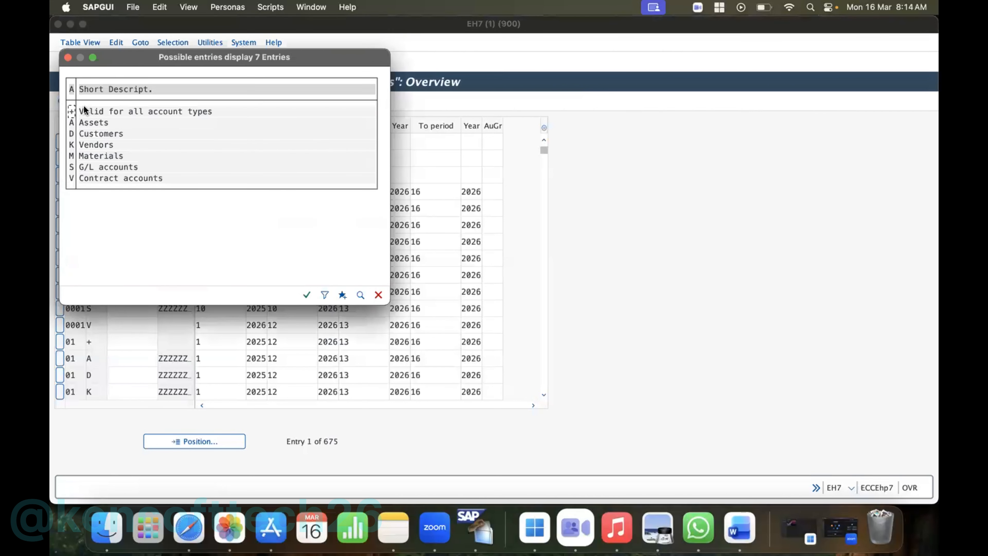
left_click_drag(133, 55, 188, 63)
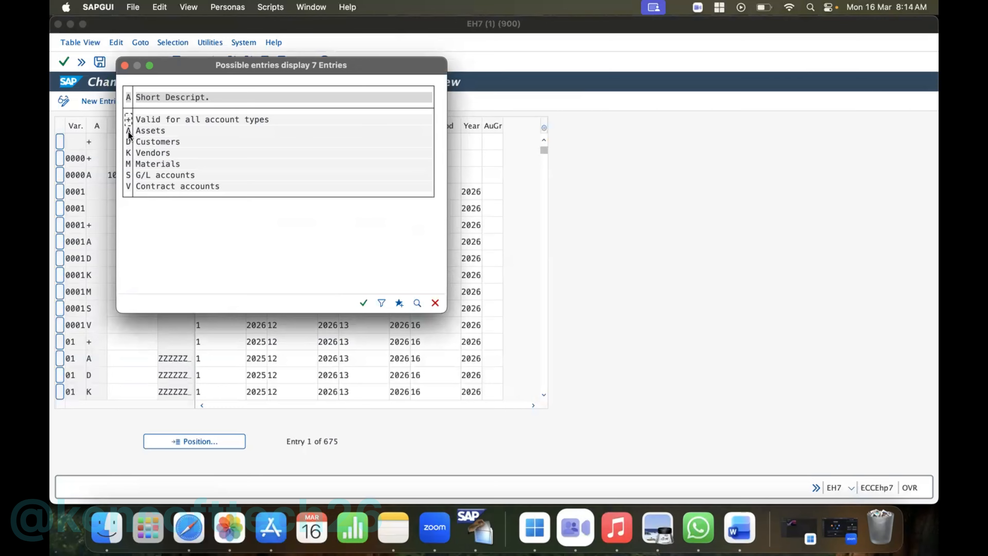
left_click(125, 66)
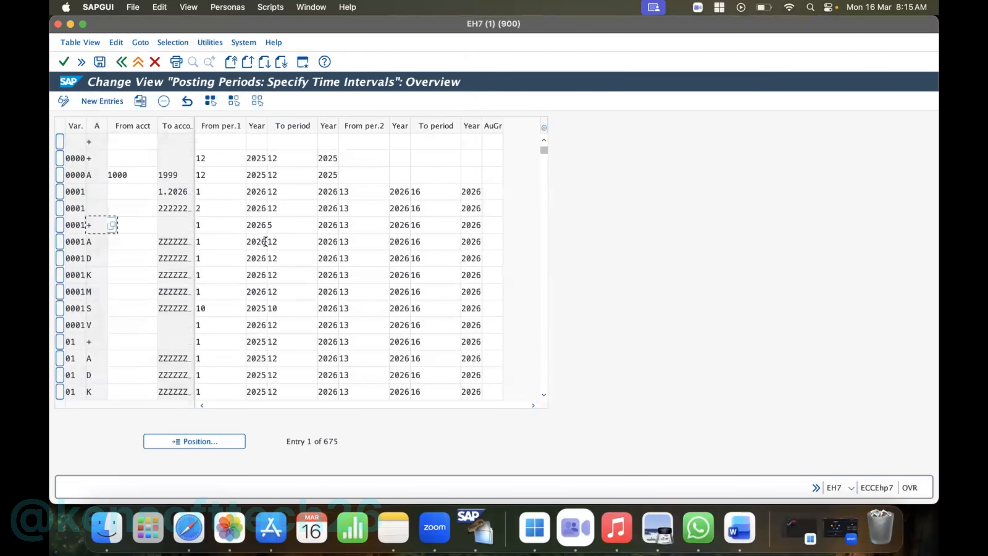
left_click(203, 442)
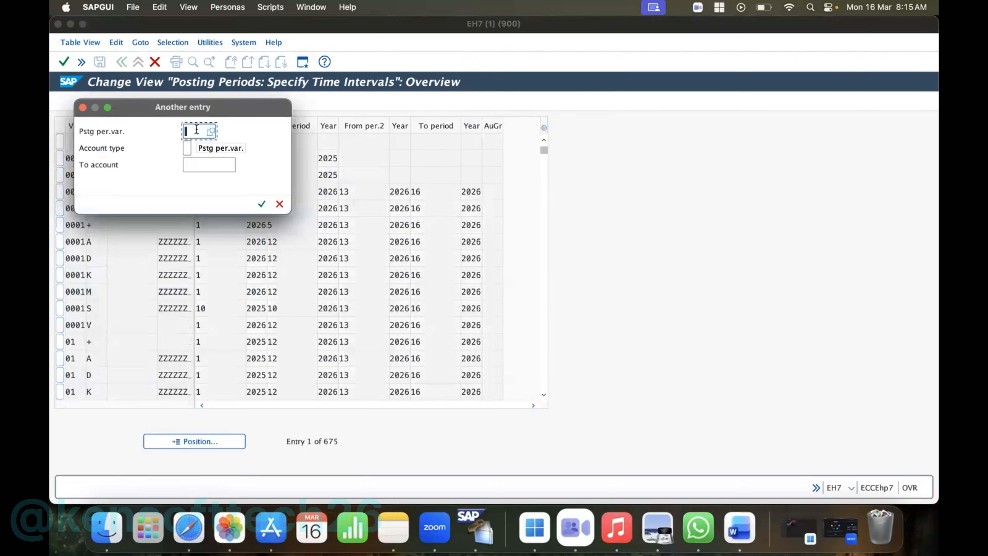
type("hp")
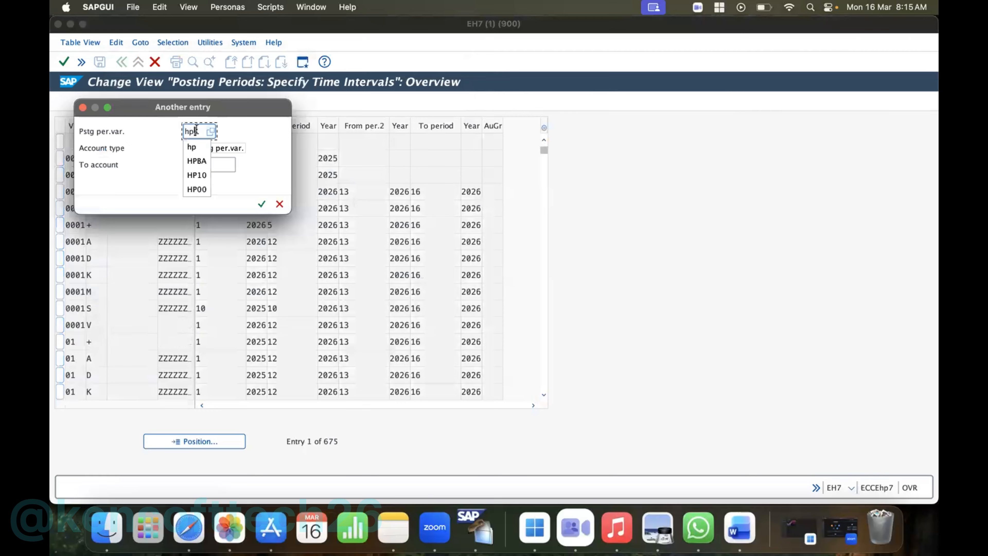
left_click(280, 204)
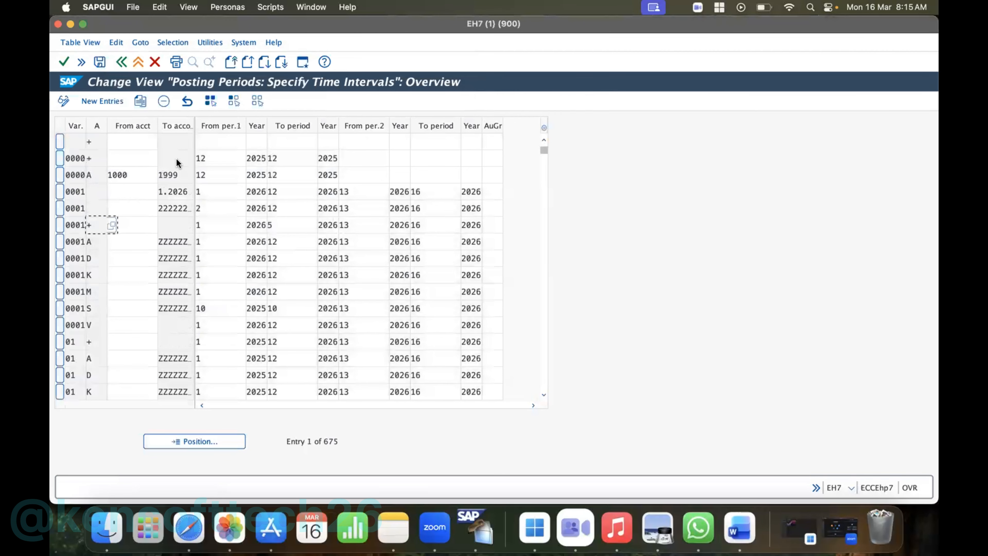
- Create a new posting period entry for variant HP10 with account type +, leaving the account range blank
left_click(93, 102)
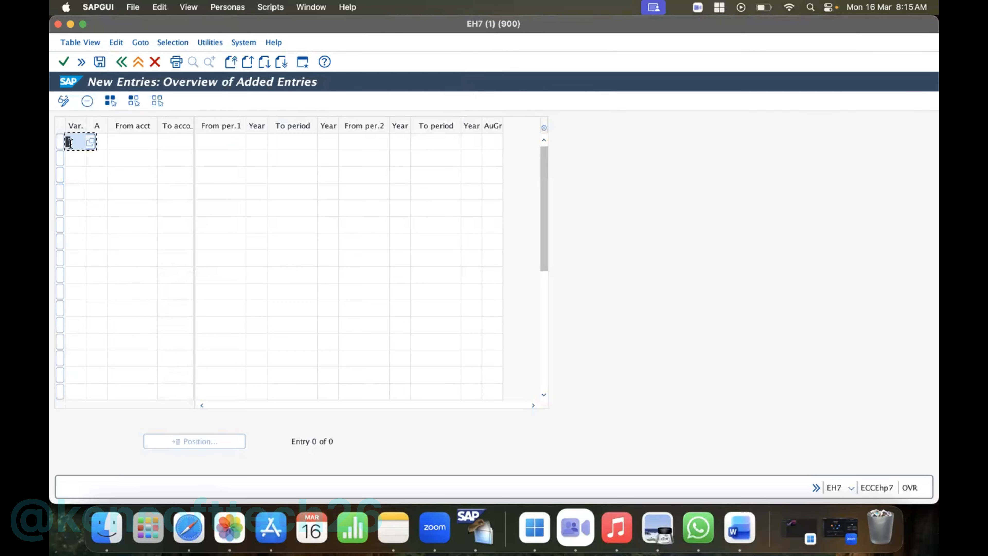
type("HP10")
left_click(98, 141)
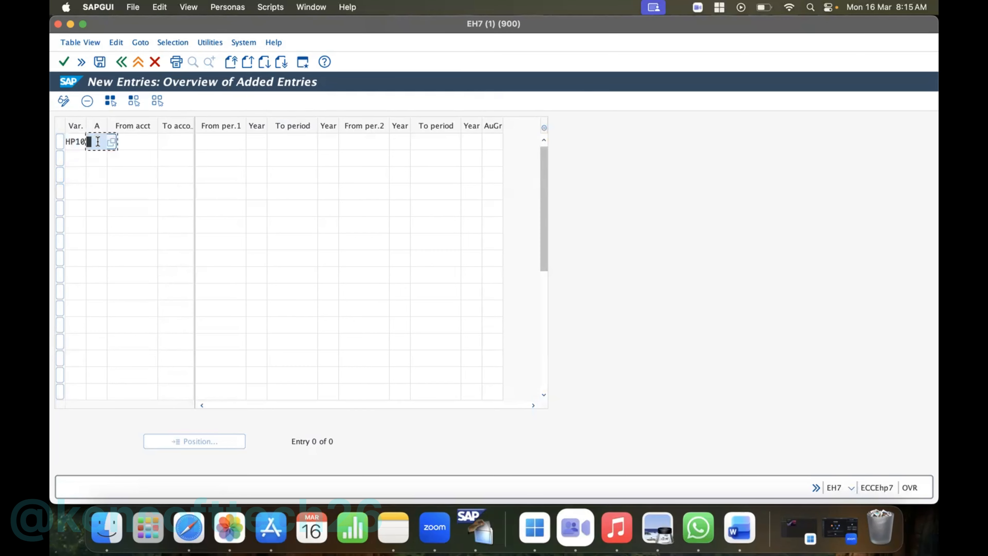
type("+")
left_click(136, 146)
left_click(180, 142)
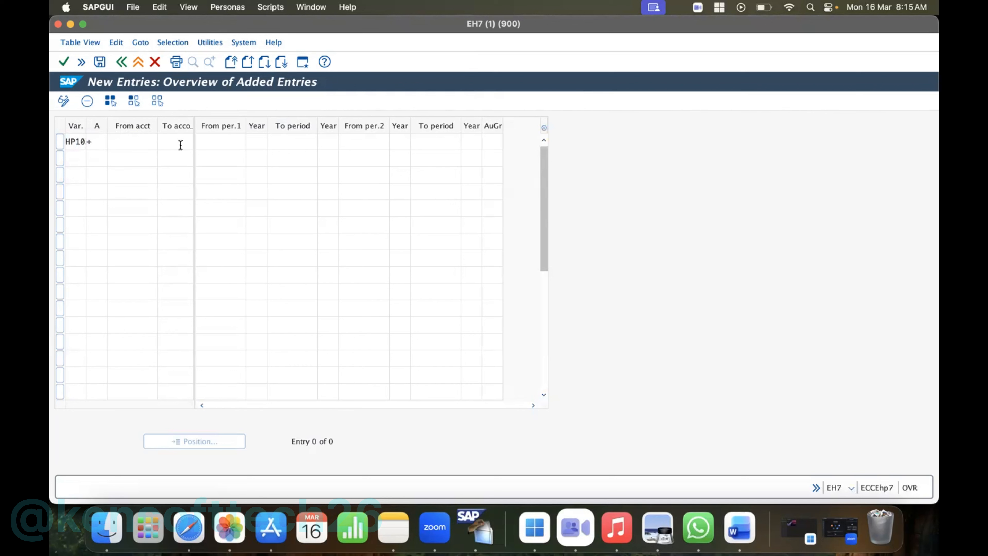
left_click(142, 139)
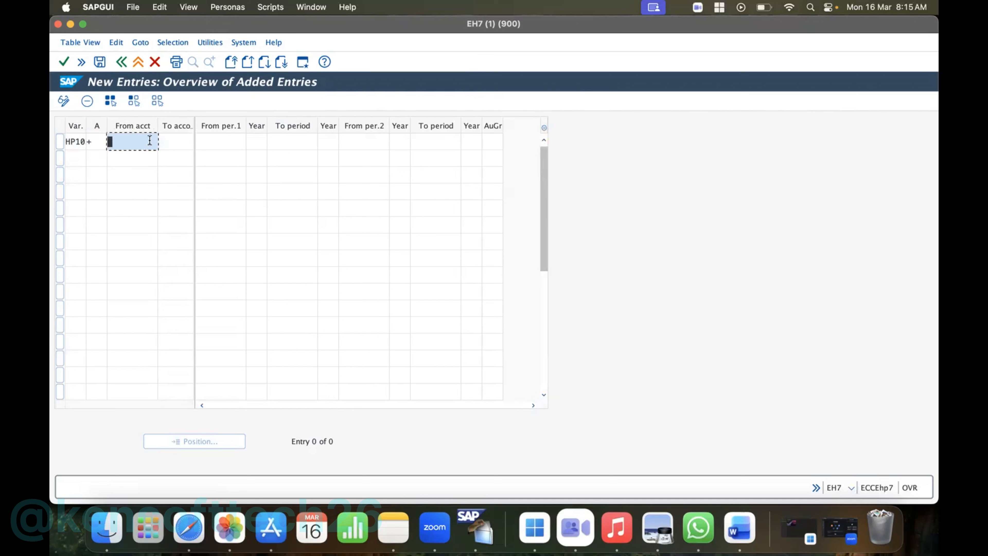
left_click(174, 144)
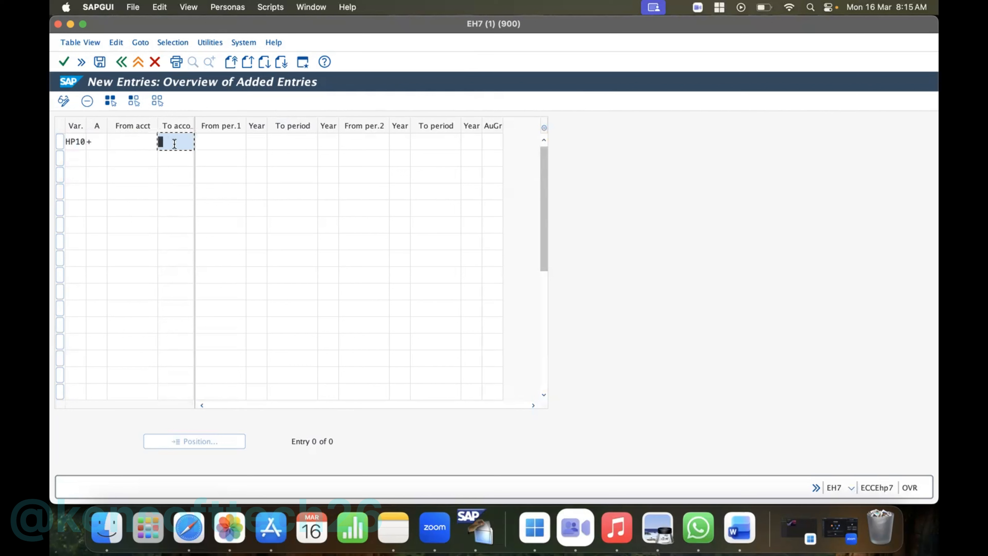
- Set HP10's first posting interval from period 1 of 2025 to period 12 of 2025
left_click(212, 140)
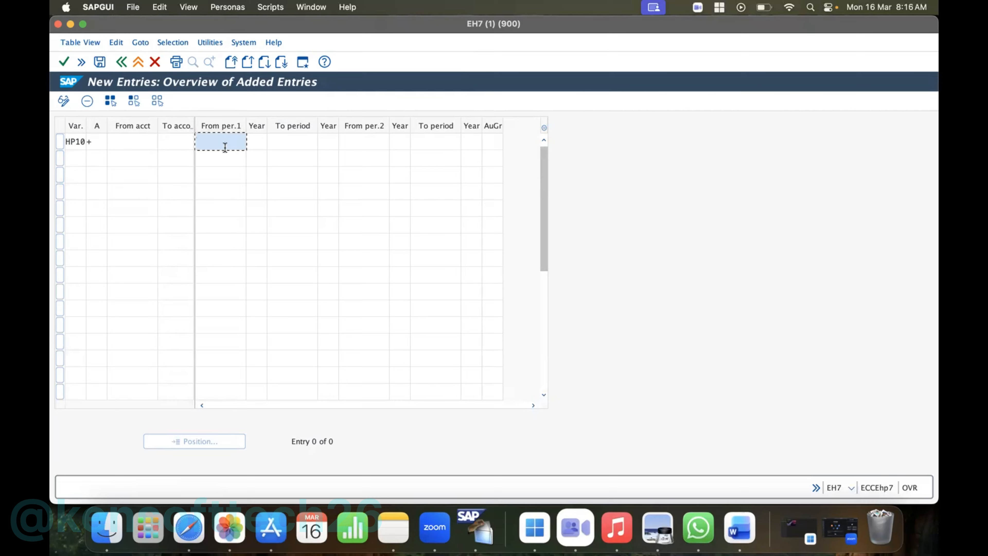
type("1")
left_click(253, 145)
type("202")
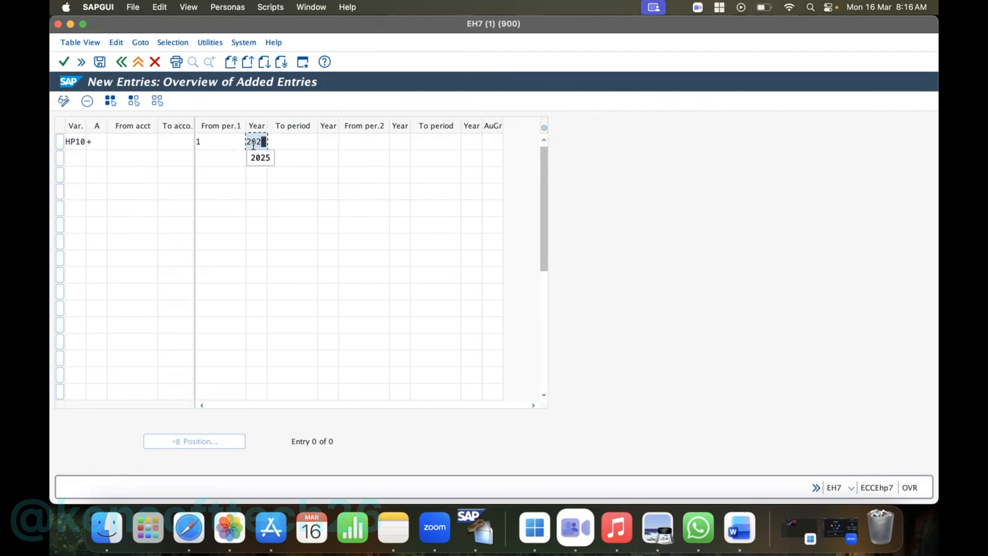
left_click(262, 158)
left_click(282, 143)
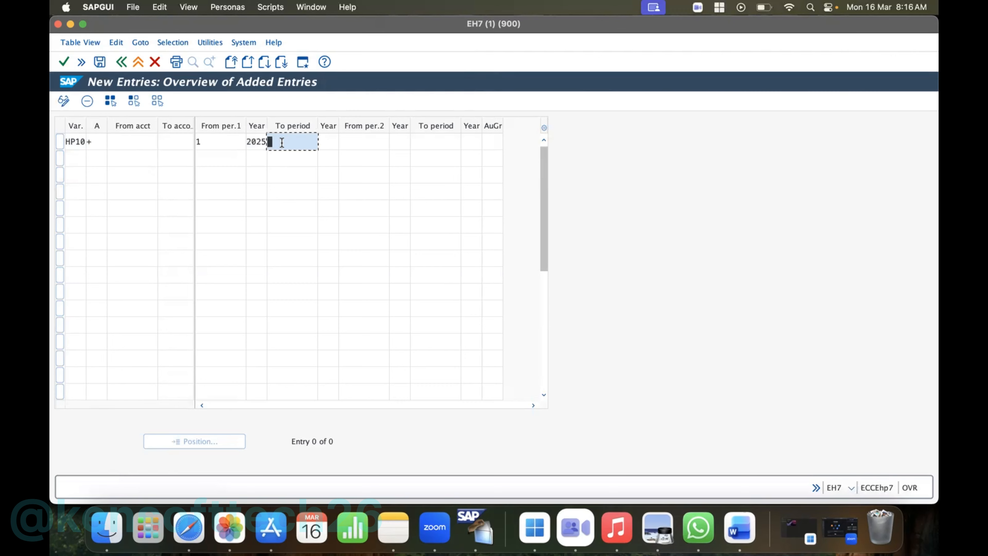
type("12")
left_click(328, 141)
type("2025")
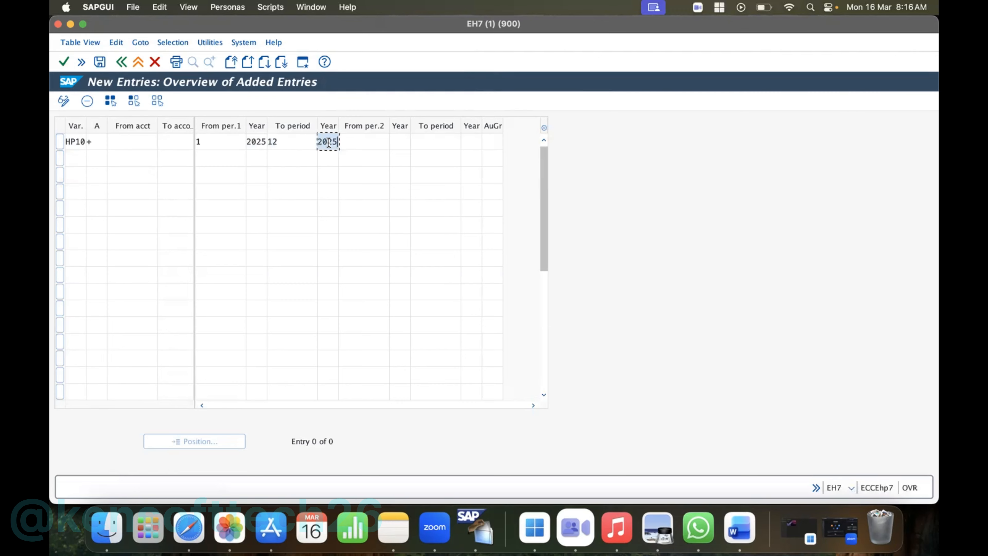
- Set HP10's second posting interval from period 13 of 2025 to period 16 of 2025 and widen the AuGr column slightly
left_click(354, 140)
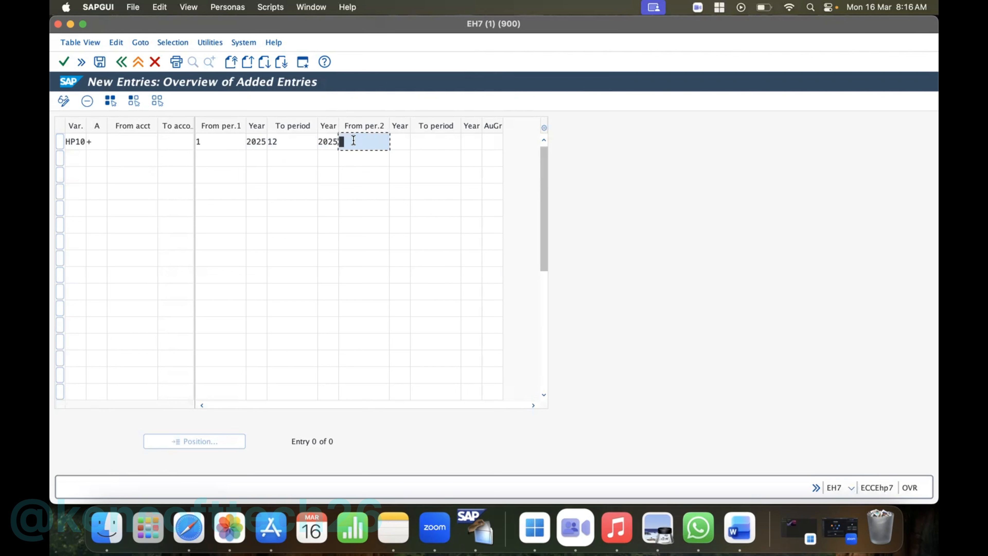
type("13")
left_click(424, 140)
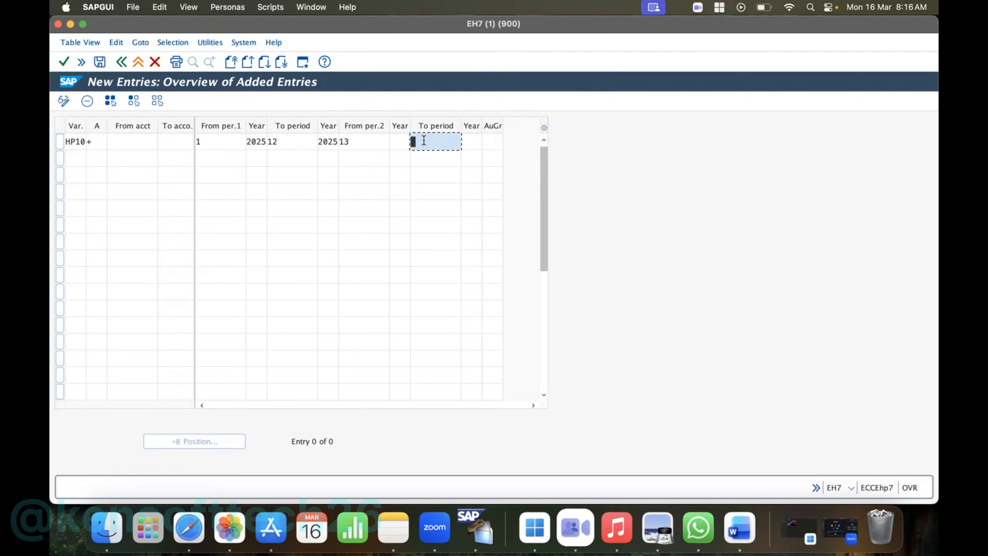
type("16")
left_click(396, 141)
type("20")
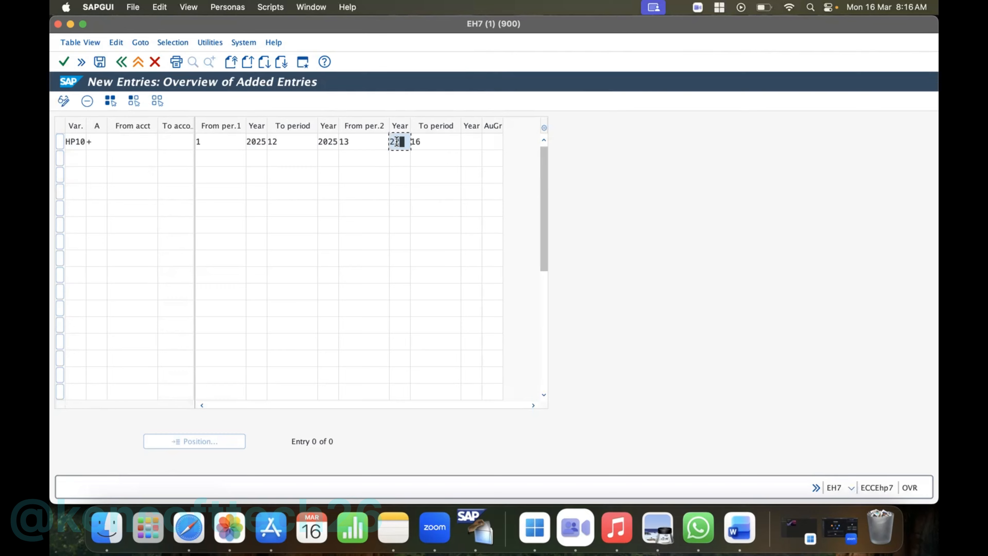
type("25")
left_click(469, 140)
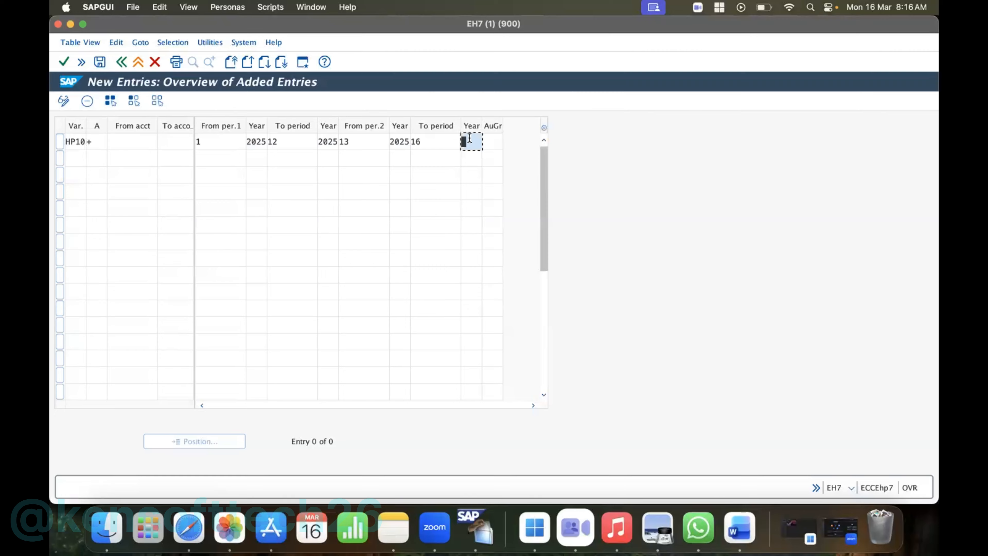
type("2025")
left_click_drag(502, 125, 507, 123)
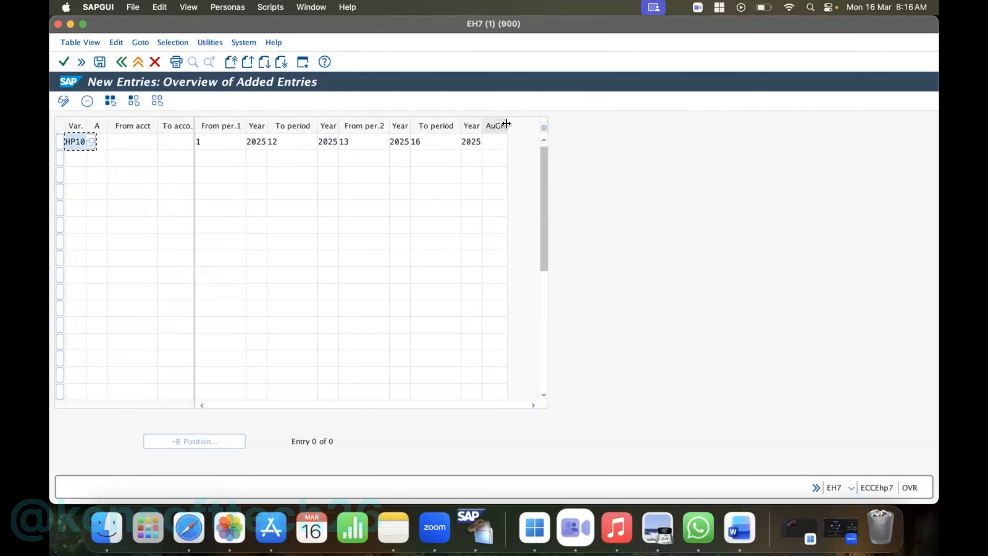
- Save HP10's posting period entry with AuGr left blank under the HP Inc customizing request EH7K9A01ZW and return to the overview
left_click(494, 141)
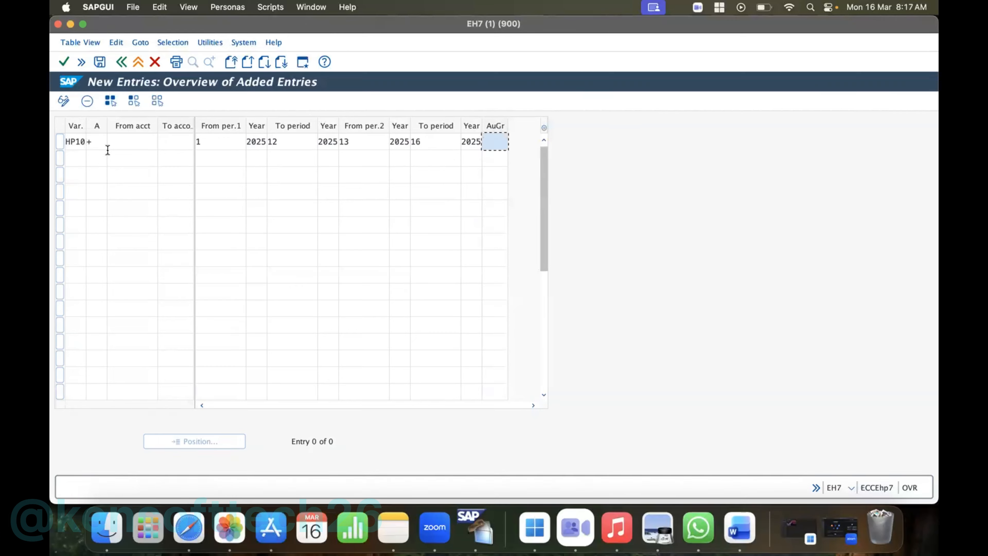
left_click(103, 60)
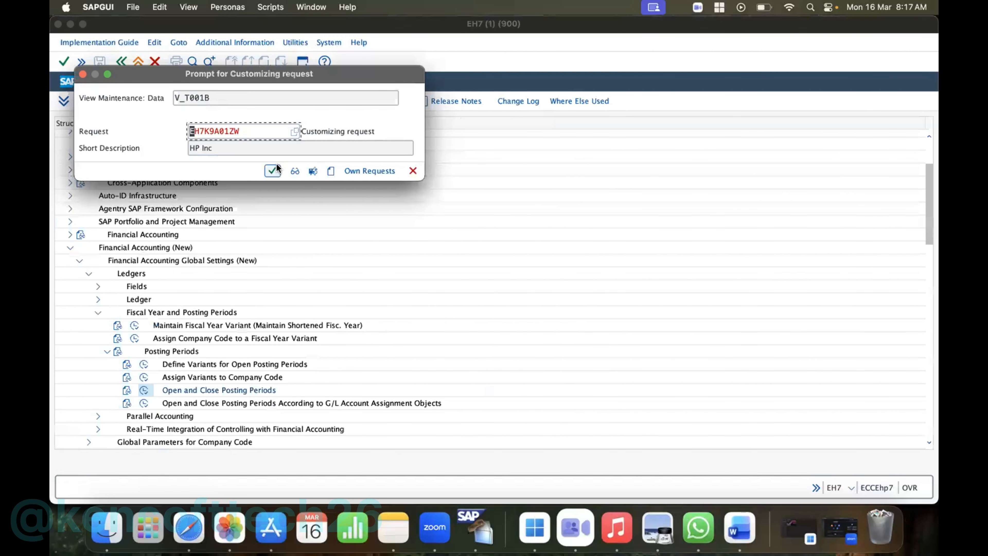
left_click(273, 171)
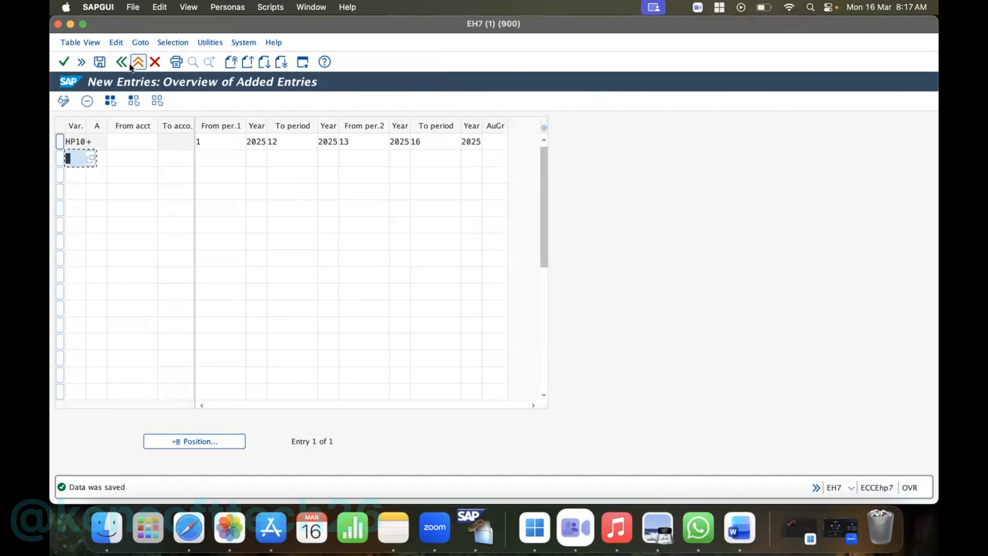
left_click(120, 60)
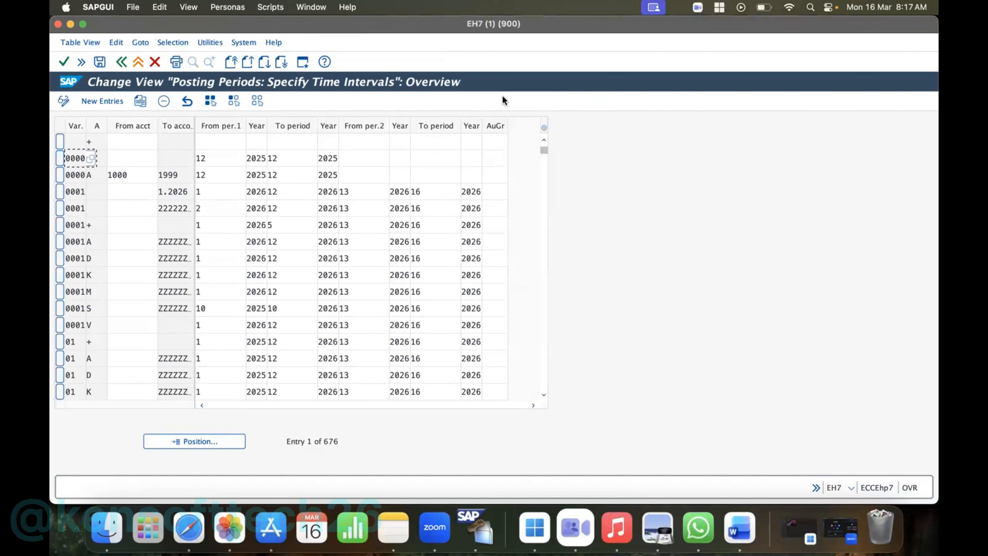
- Examine the first-interval periods of variants 0001 and 0000 in the posting periods overview
left_click(209, 192)
left_click(282, 191)
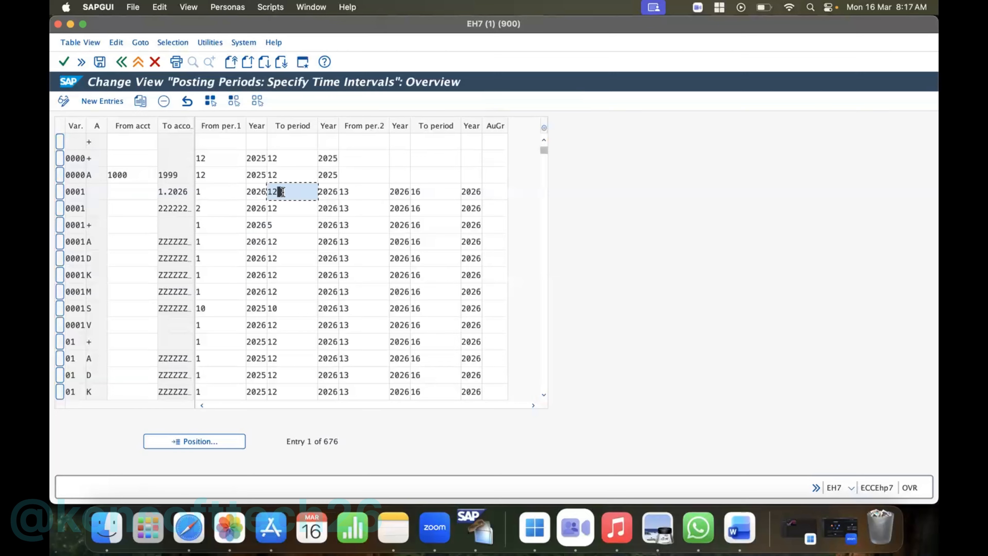
left_click(211, 176)
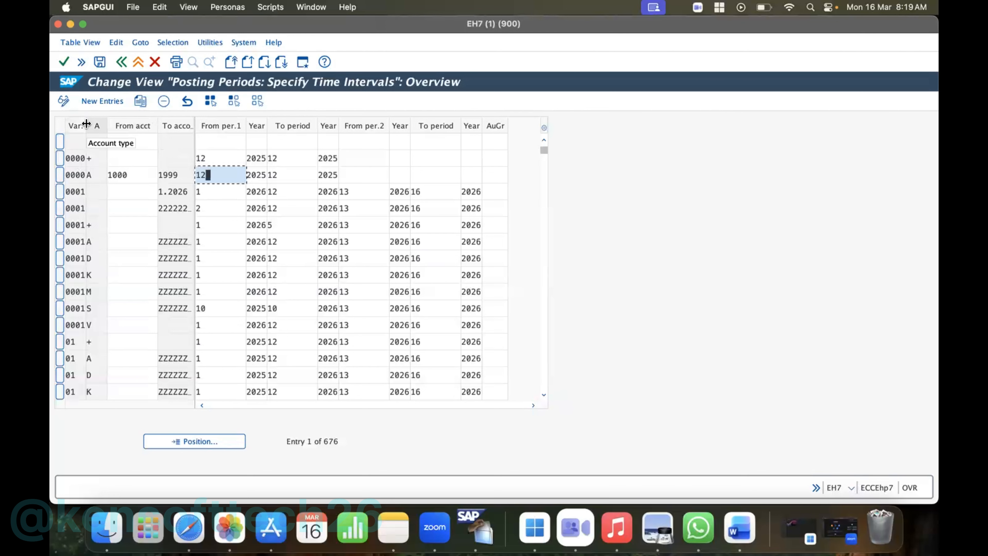
- Widen the Var. column and narrow the From acct column in the posting periods overview, and return to the implementation guide
left_click_drag(86, 124, 97, 121)
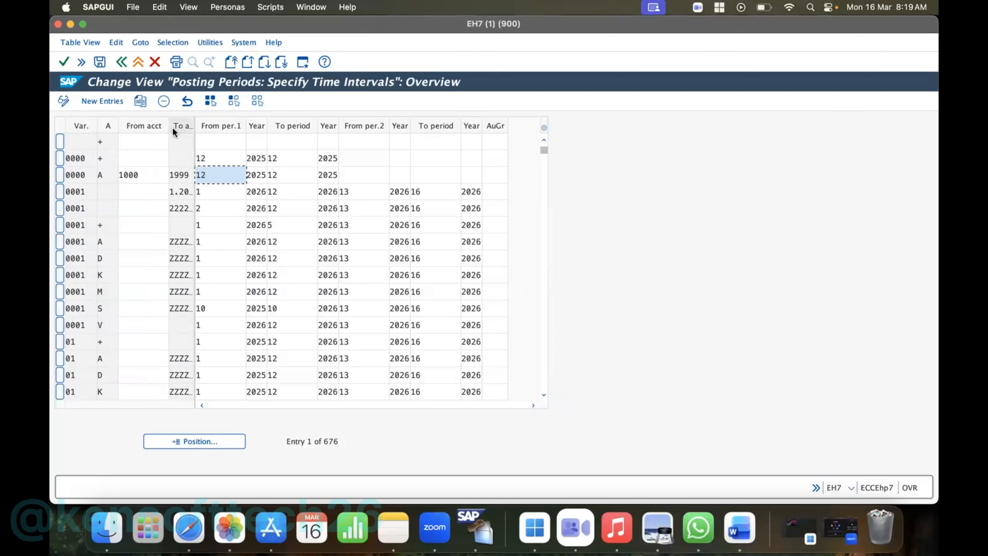
left_click_drag(169, 126, 161, 126)
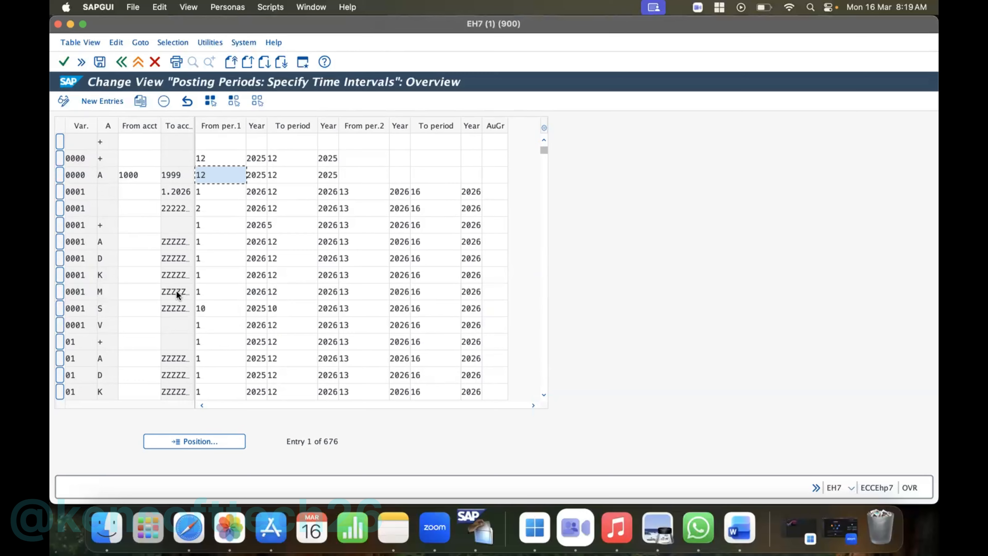
left_click(123, 61)
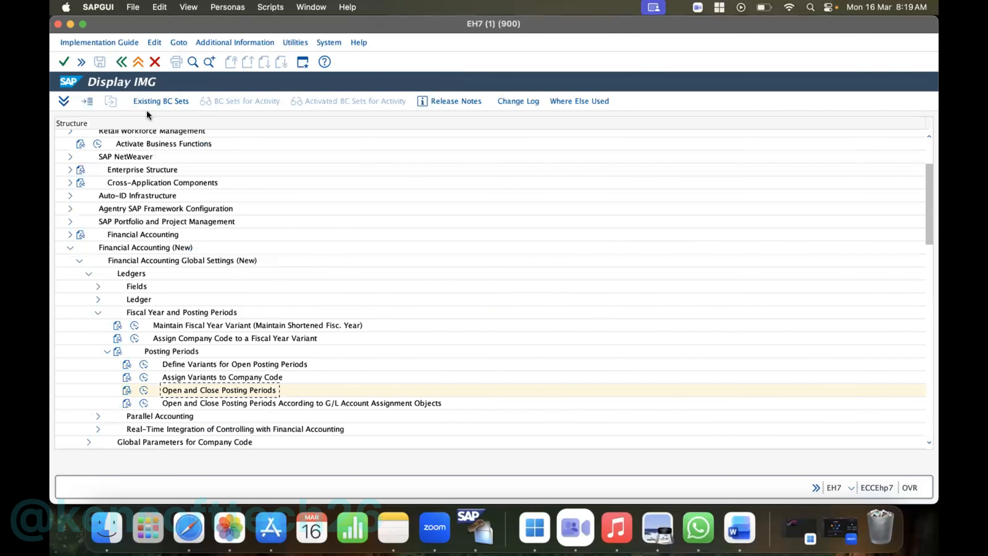